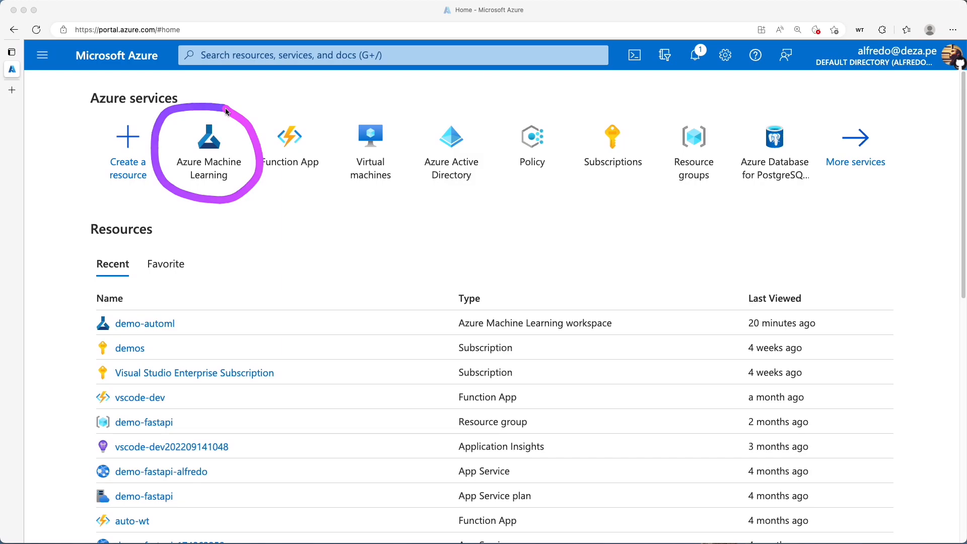
{"action": "mouse_move", "coordinate": [228, 108]}
{"action": "left_mouse_down"}
{"action": "mouse_move", "coordinate": [155, 173]}
{"action": "mouse_move", "coordinate": [268, 157]}
{"action": "mouse_move", "coordinate": [222, 102]}
{"action": "left_mouse_up"}
{"action": "mouse_move", "coordinate": [494, 211]}
{"action": "left_mouse_down"}
{"action": "mouse_move", "coordinate": [362, 242]}
{"action": "mouse_move", "coordinate": [190, 316]}
{"action": "left_mouse_up"}
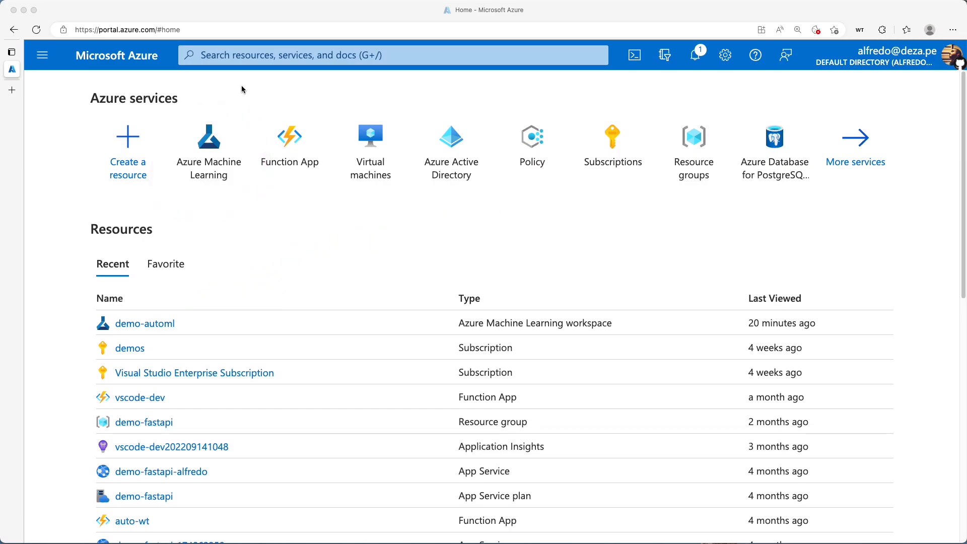
Step: Search the portal for "ml" and open the Azure Machine Learning service
{"action": "left_click", "coordinate": [278, 56]}
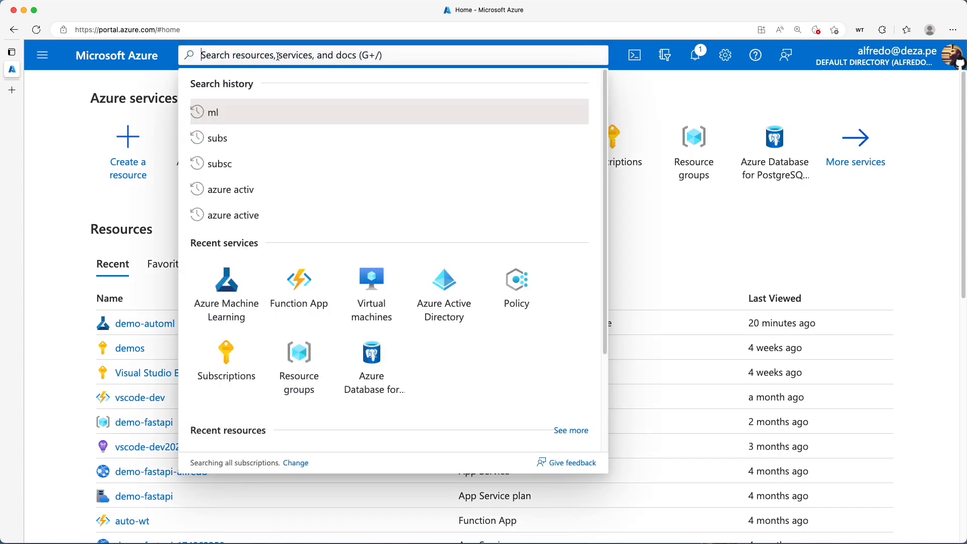
{"action": "type", "text": "ml"}
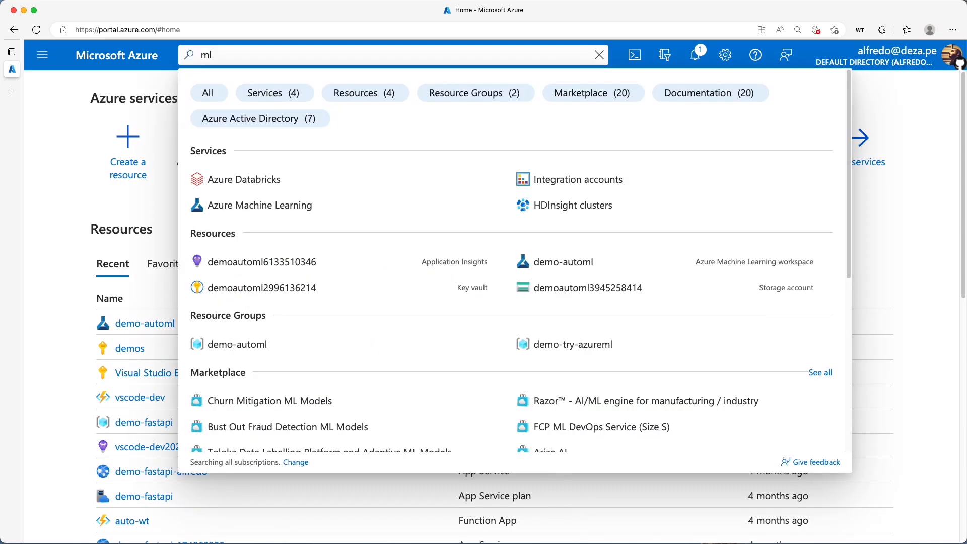
{"action": "mouse_move", "coordinate": [286, 195]}
{"action": "left_mouse_down"}
{"action": "mouse_move", "coordinate": [226, 190]}
{"action": "mouse_move", "coordinate": [167, 221]}
{"action": "mouse_move", "coordinate": [348, 246]}
{"action": "mouse_move", "coordinate": [255, 182]}
{"action": "left_mouse_up"}
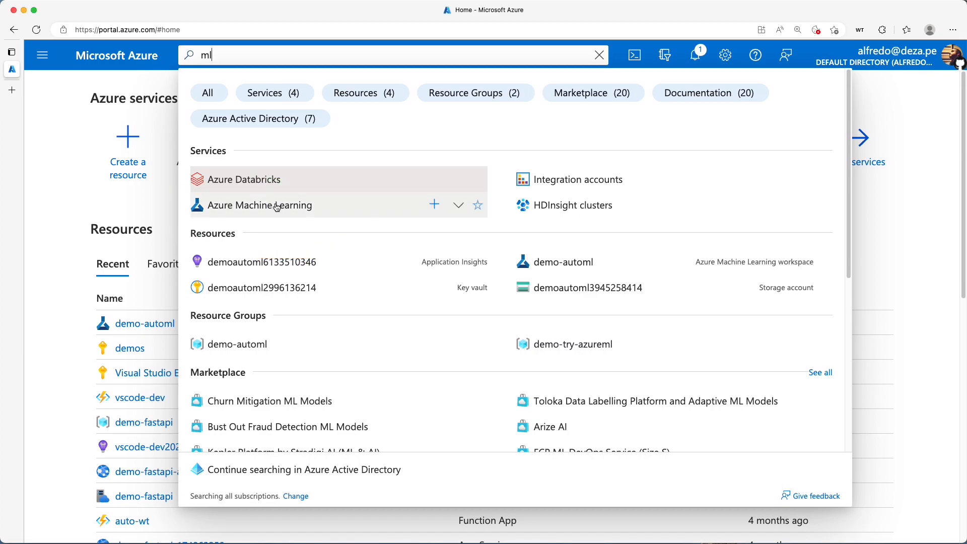
{"action": "left_click", "coordinate": [458, 207]}
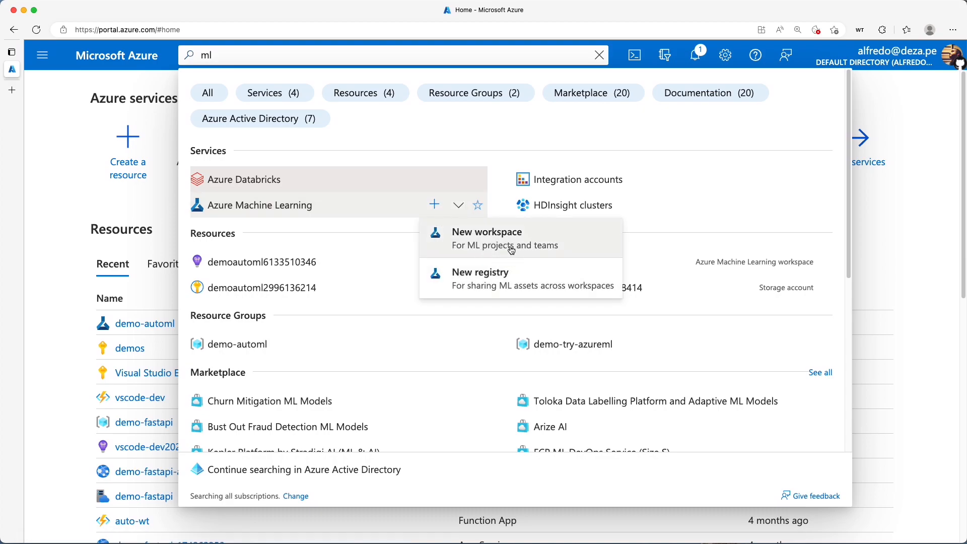
{"action": "left_click", "coordinate": [294, 207]}
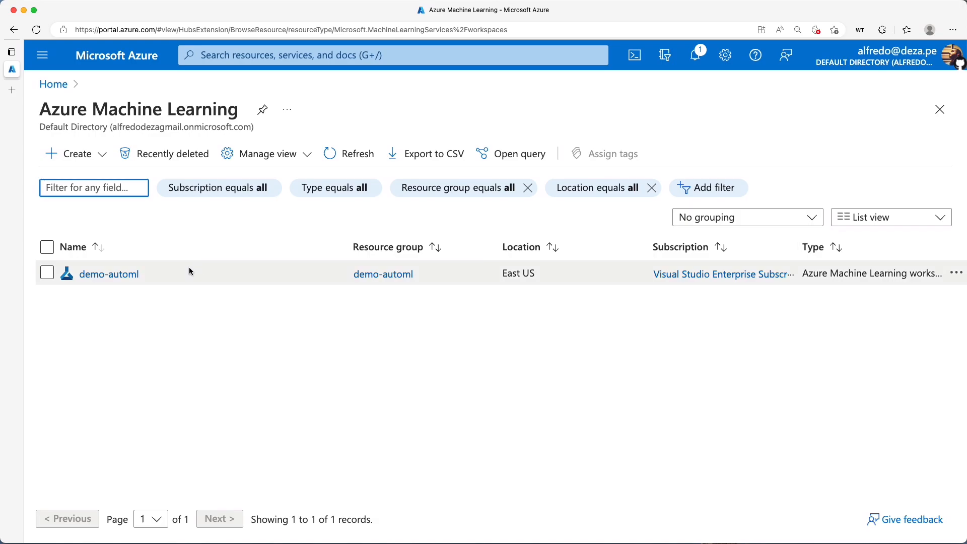
{"action": "mouse_move", "coordinate": [175, 247]}
{"action": "left_mouse_down"}
{"action": "mouse_move", "coordinate": [119, 243]}
{"action": "mouse_move", "coordinate": [93, 338]}
{"action": "mouse_move", "coordinate": [180, 250]}
{"action": "left_mouse_up"}
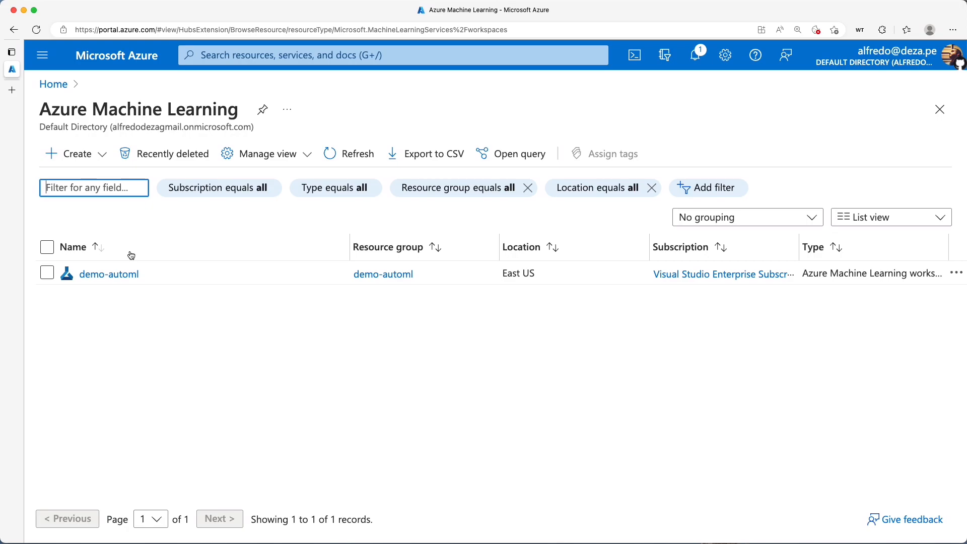
{"action": "mouse_move", "coordinate": [23, 250]}
{"action": "left_mouse_down"}
{"action": "mouse_move", "coordinate": [18, 287]}
{"action": "mouse_move", "coordinate": [37, 330]}
{"action": "mouse_move", "coordinate": [174, 327]}
{"action": "mouse_move", "coordinate": [177, 270]}
{"action": "left_mouse_up"}
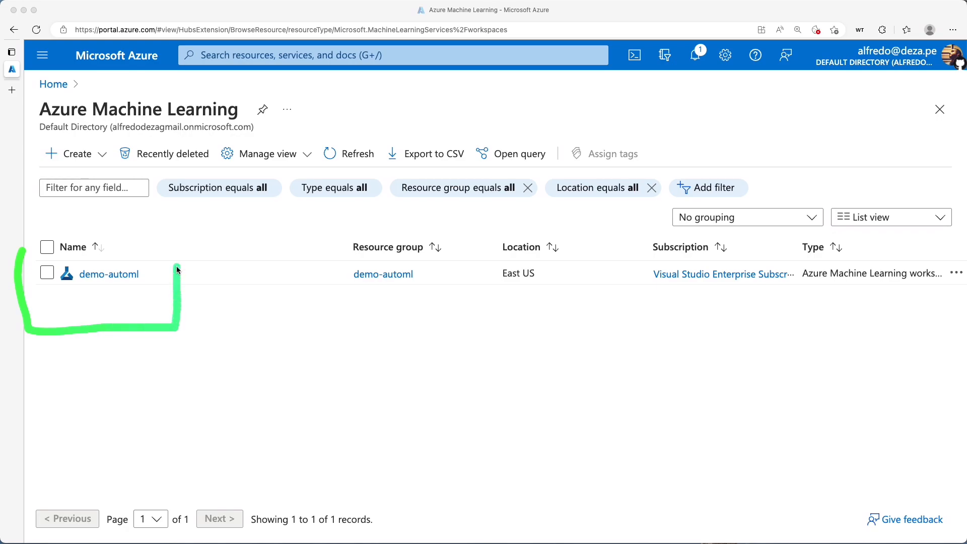
{"action": "left_click", "coordinate": [76, 196]}
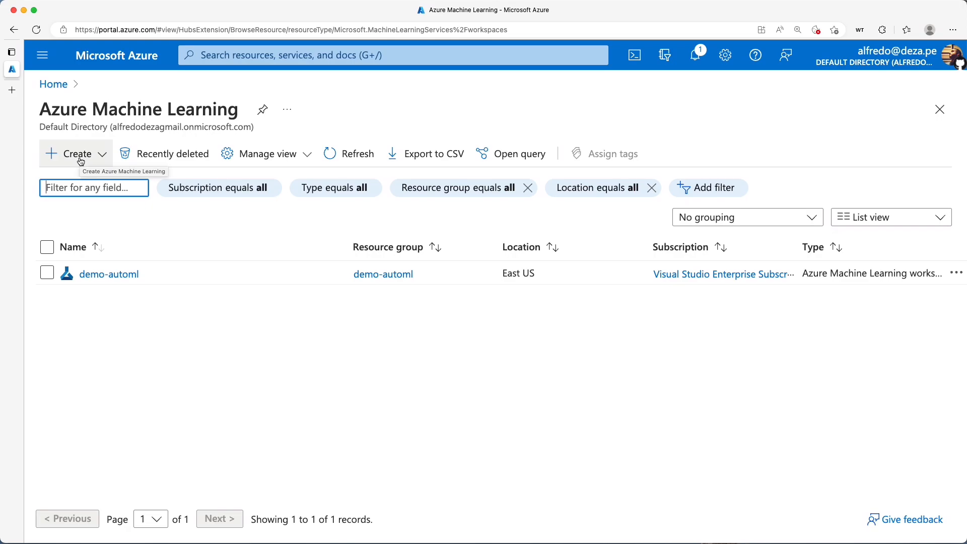
Step: Start creating a new Azure Machine Learning workspace for ML projects and teams
{"action": "left_click", "coordinate": [97, 157]}
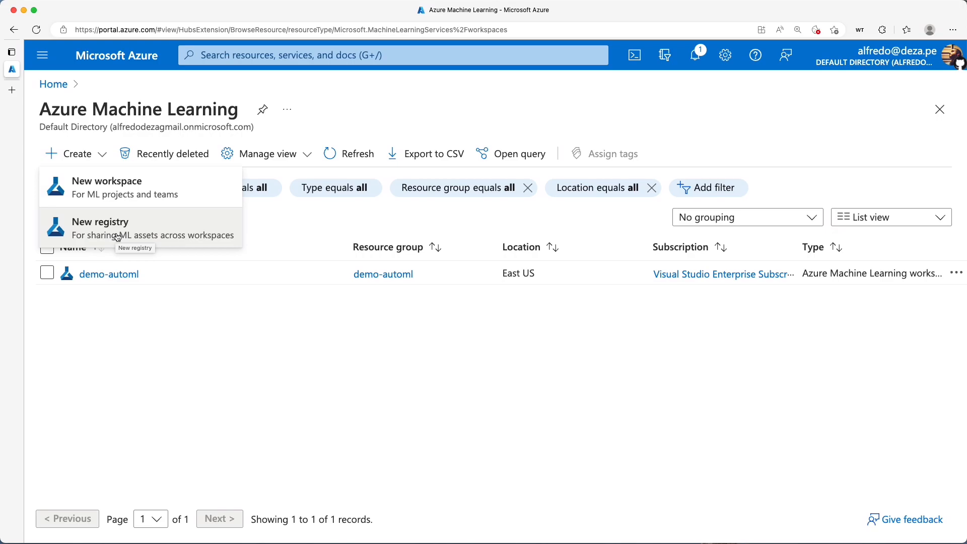
{"action": "left_click", "coordinate": [116, 196]}
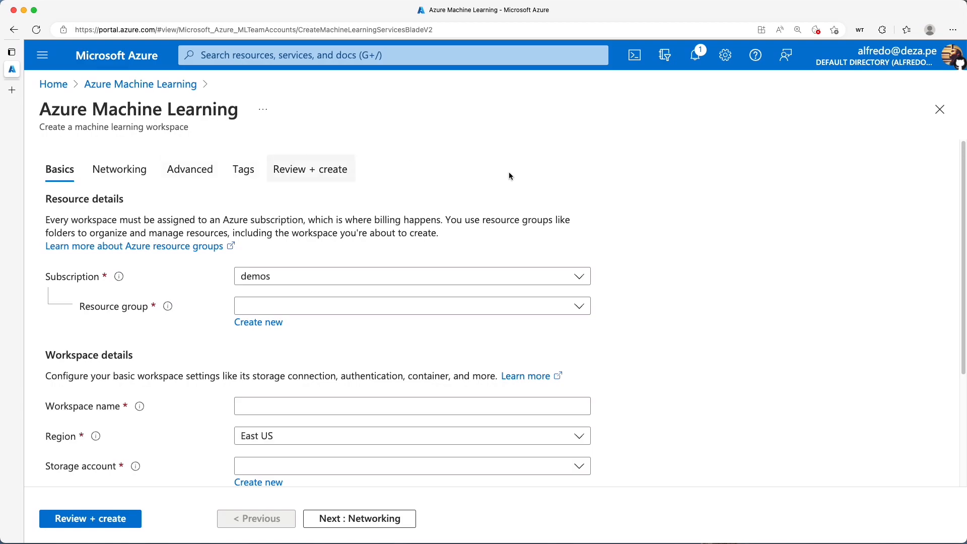
{"action": "scroll", "coordinate": [648, 287], "scroll_direction": "down", "scroll_amount": 1}
{"action": "key", "text": "ctrl+a"}
{"action": "left_click_drag", "start_coordinate": [323, 241], "coordinate": [274, 241]}
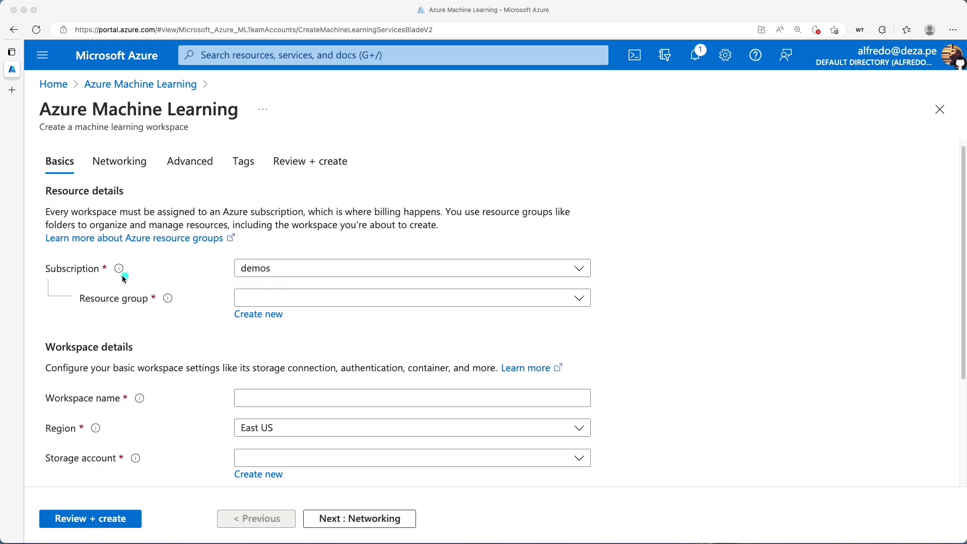
{"action": "mouse_move", "coordinate": [44, 277]}
{"action": "left_mouse_down"}
{"action": "mouse_move", "coordinate": [112, 280]}
{"action": "mouse_move", "coordinate": [72, 301]}
{"action": "mouse_move", "coordinate": [73, 322]}
{"action": "mouse_move", "coordinate": [201, 323]}
{"action": "left_mouse_up"}
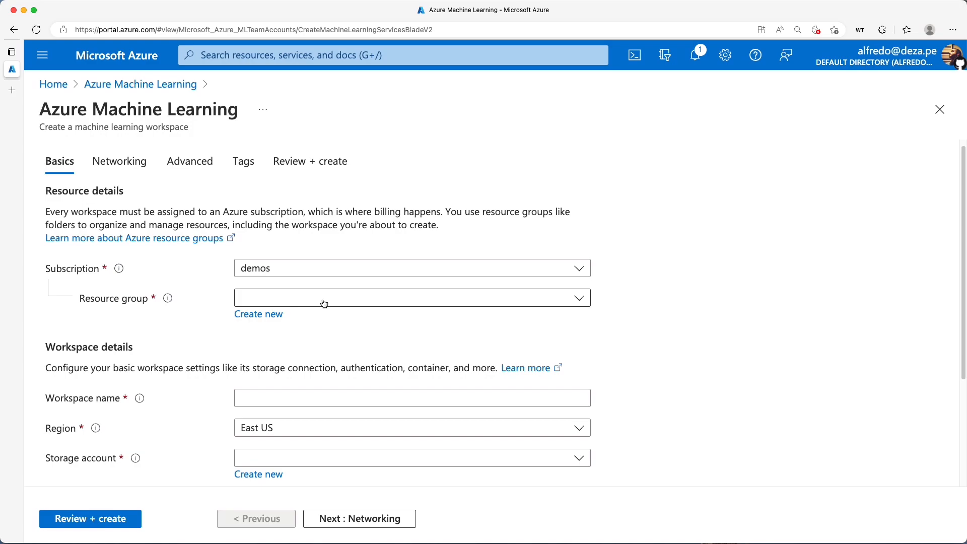
Step: Create a new resource group named demo-mlstudio and select it for the workspace
{"action": "left_click", "coordinate": [266, 317]}
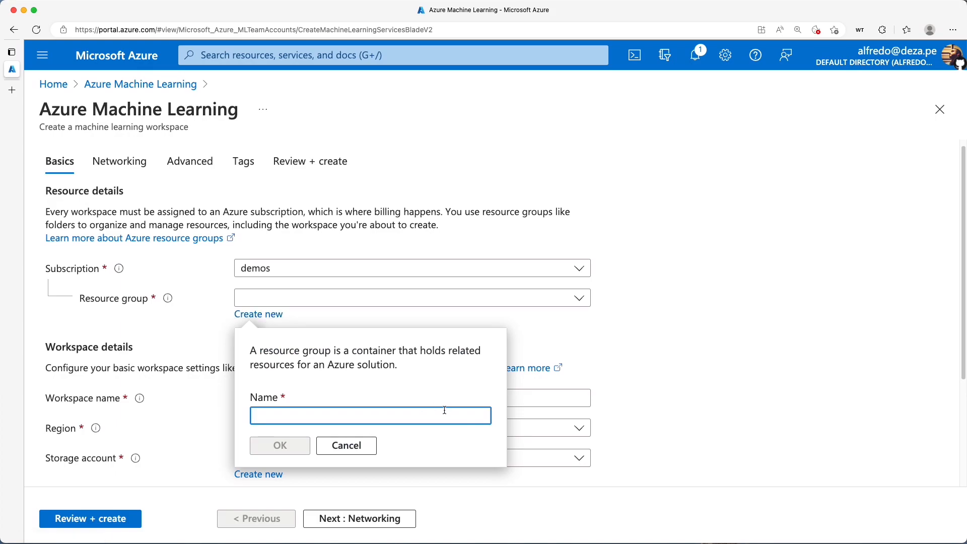
{"action": "type", "text": "demo-"}
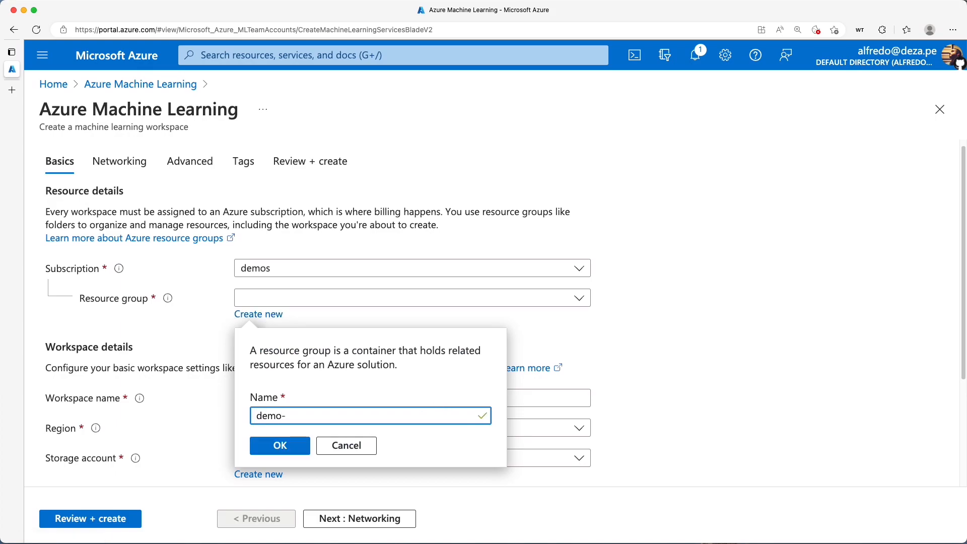
{"action": "type", "text": "mlstudio"}
{"action": "left_click", "coordinate": [290, 447]}
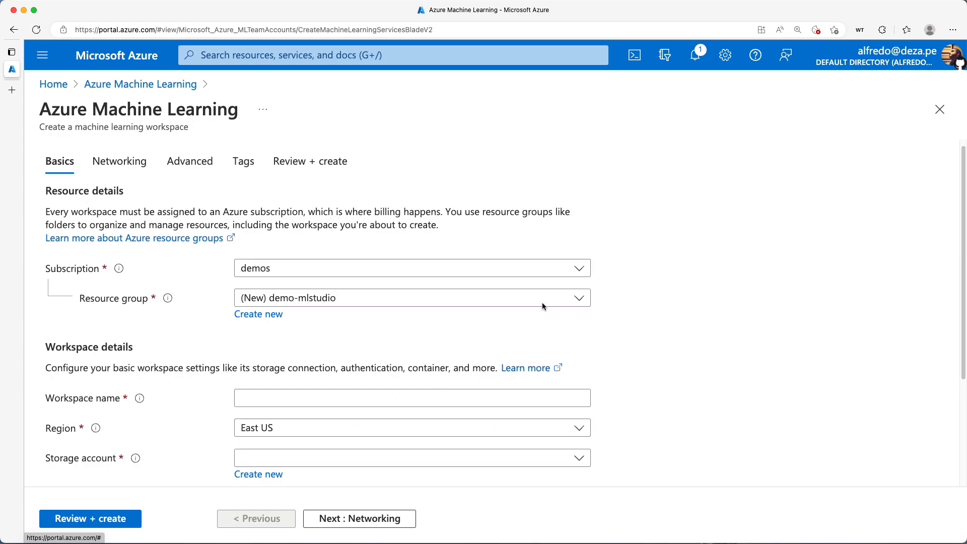
{"action": "left_click", "coordinate": [578, 298]}
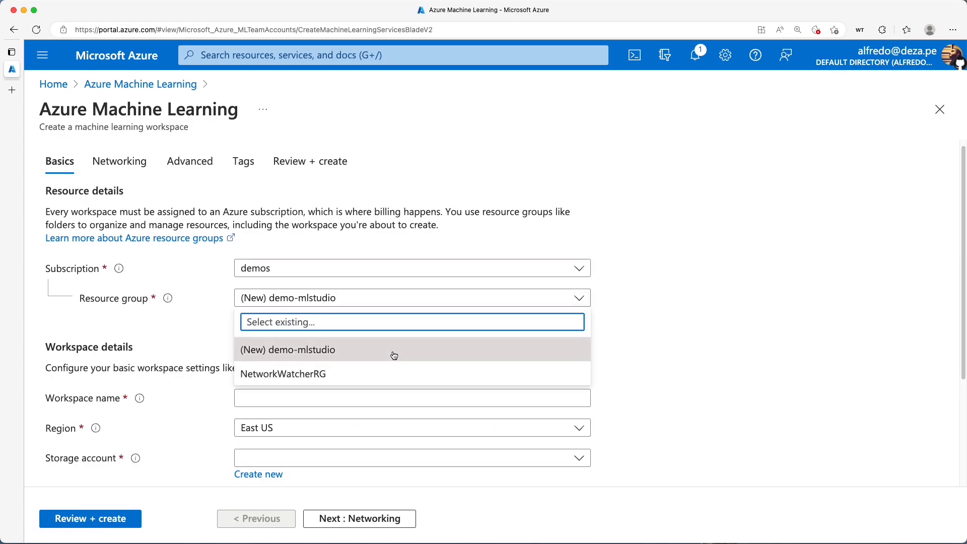
{"action": "left_click", "coordinate": [328, 351]}
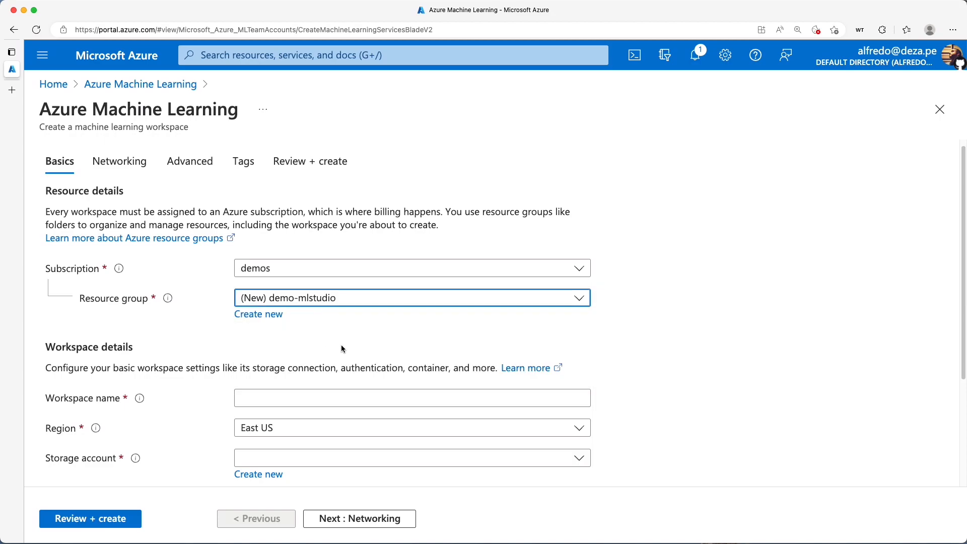
{"action": "left_click", "coordinate": [665, 330]}
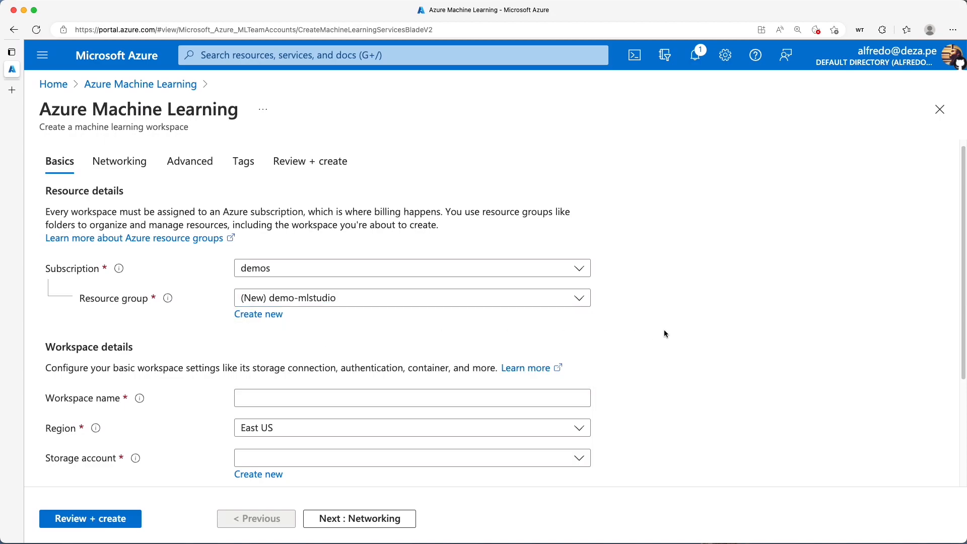
Step: Name the workspace demo-mlstudio in the workspace details
{"action": "scroll", "coordinate": [664, 332], "scroll_direction": "down", "scroll_amount": 1}
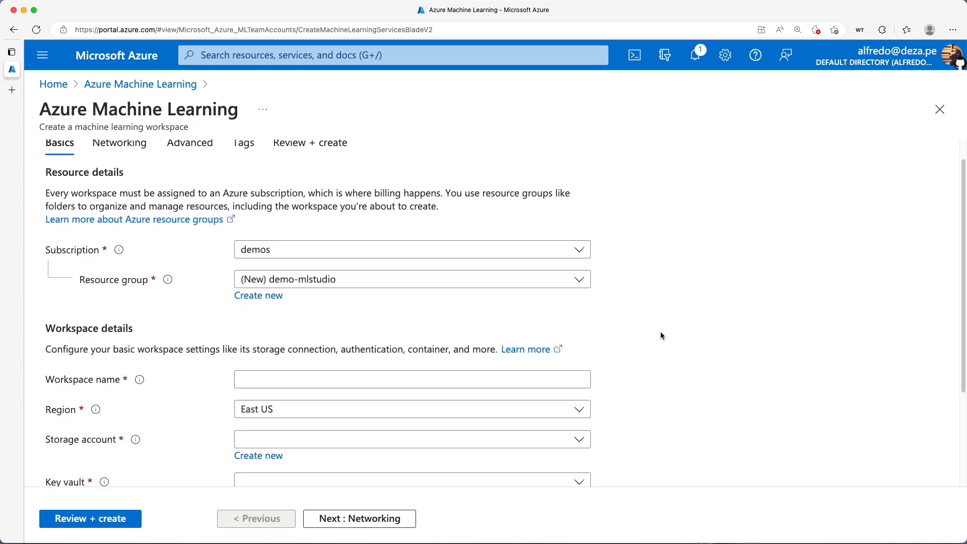
{"action": "scroll", "coordinate": [354, 335], "scroll_direction": "up", "scroll_amount": 1}
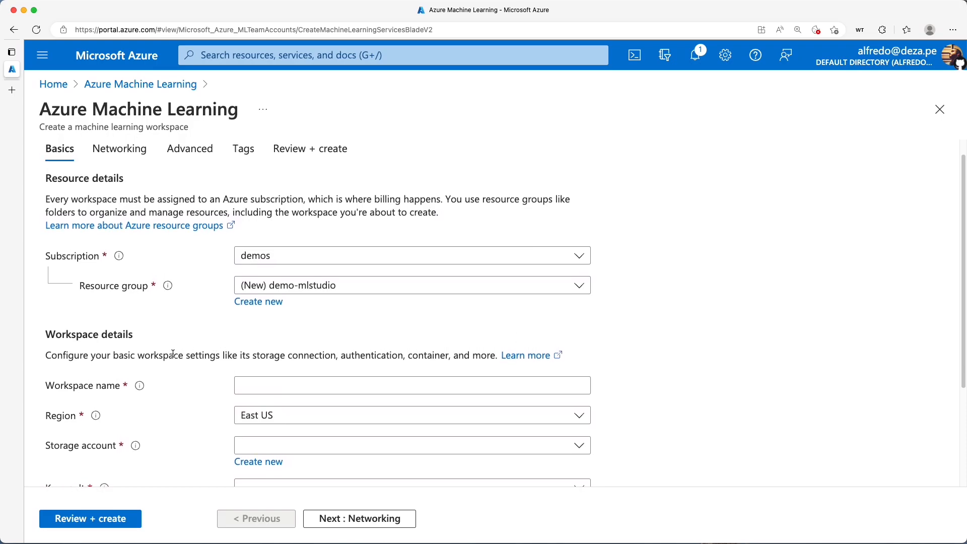
{"action": "scroll", "coordinate": [207, 346], "scroll_direction": "down", "scroll_amount": 5}
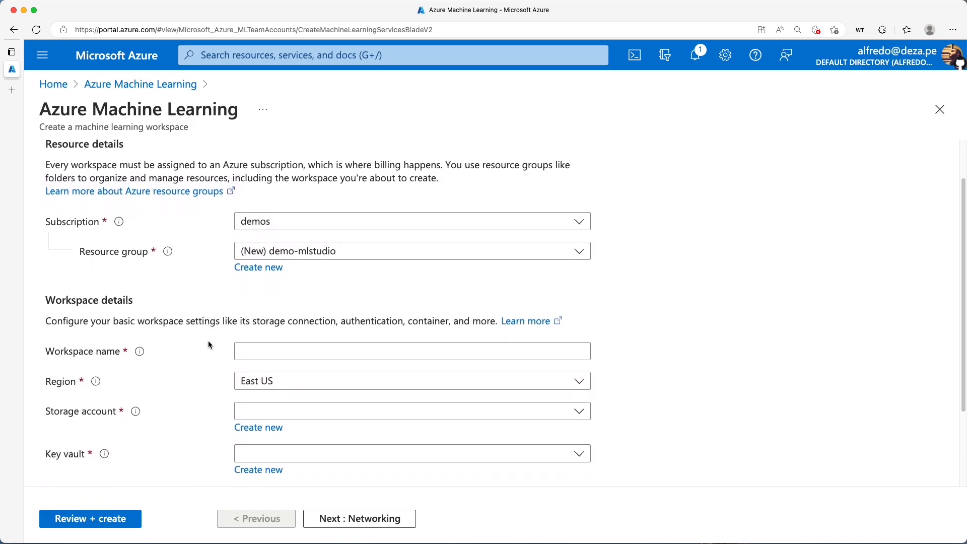
{"action": "scroll", "coordinate": [207, 341], "scroll_direction": "down", "scroll_amount": 3}
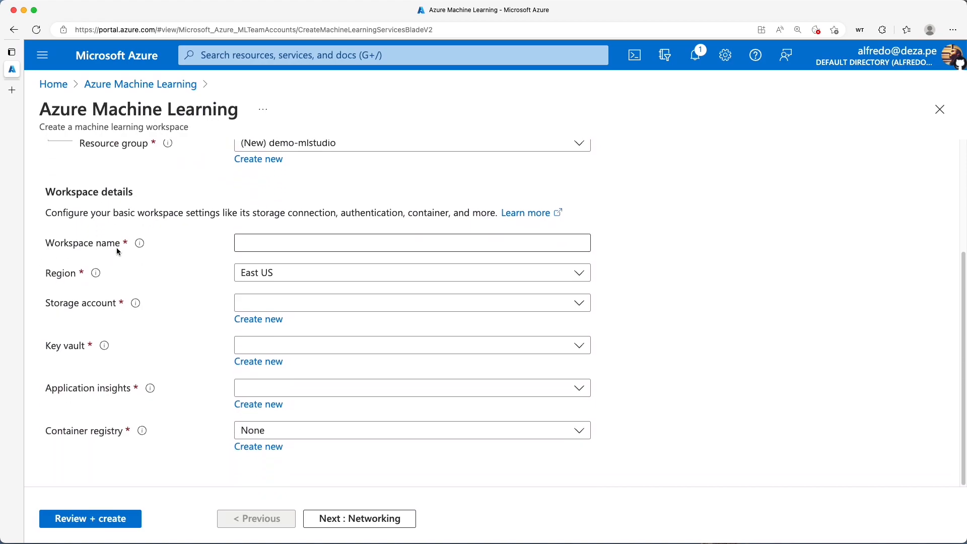
{"action": "scroll", "coordinate": [192, 294], "scroll_direction": "up", "scroll_amount": 1}
{"action": "key", "text": "ctrl+alt+a"}
{"action": "left_click_drag", "start_coordinate": [224, 152], "coordinate": [203, 153]}
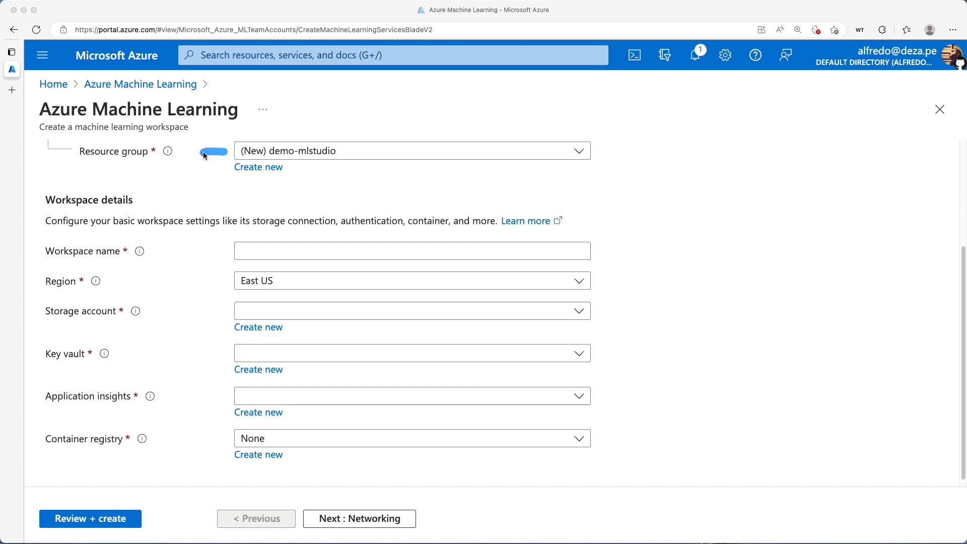
{"action": "left_click", "coordinate": [318, 253]}
{"action": "type", "text": "demo-"}
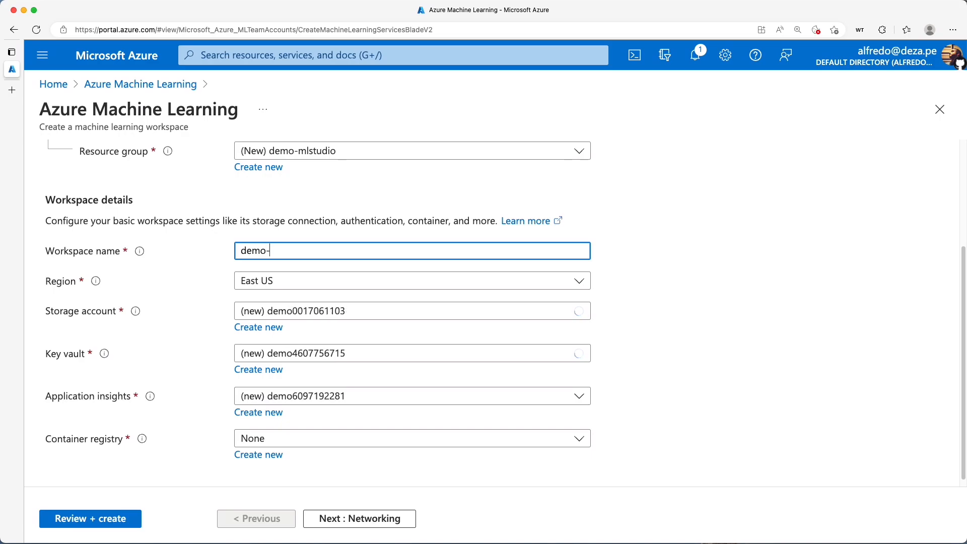
{"action": "type", "text": "mlstudio"}
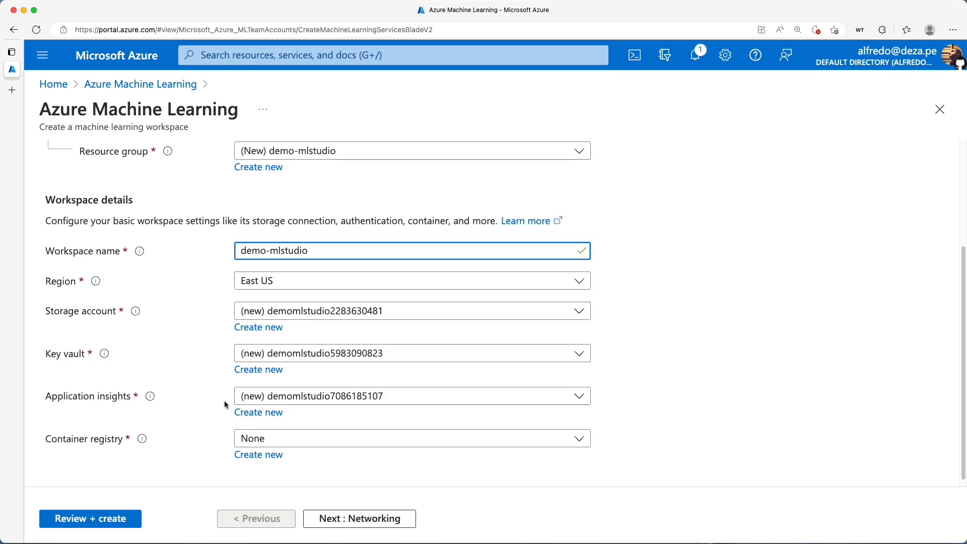
{"action": "left_click", "coordinate": [144, 283]}
{"action": "mouse_move", "coordinate": [136, 300]}
{"action": "left_mouse_down"}
{"action": "mouse_move", "coordinate": [20, 298]}
{"action": "mouse_move", "coordinate": [13, 393]}
{"action": "mouse_move", "coordinate": [28, 424]}
{"action": "mouse_move", "coordinate": [204, 428]}
{"action": "left_mouse_up"}
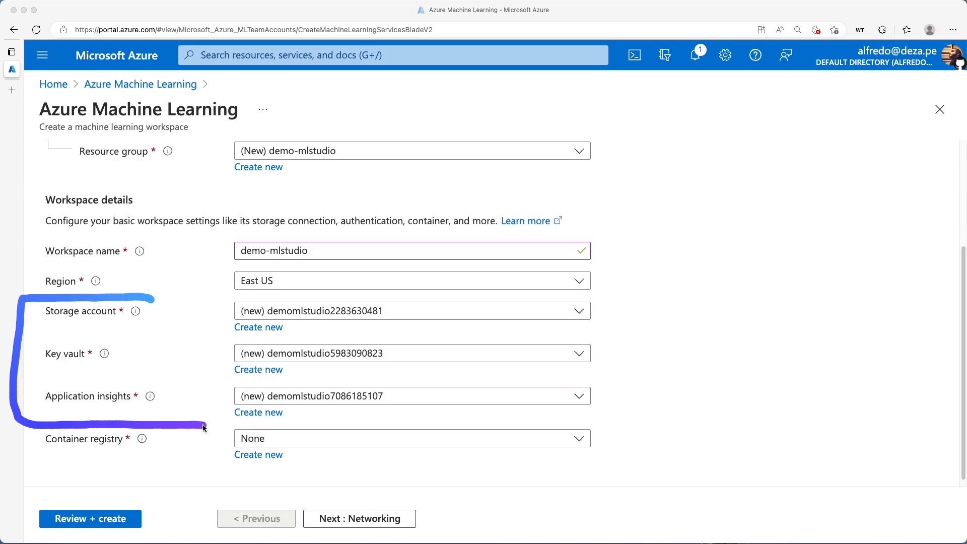
{"action": "left_click_drag", "start_coordinate": [37, 373], "coordinate": [117, 372]}
{"action": "left_click_drag", "start_coordinate": [42, 330], "coordinate": [129, 328]}
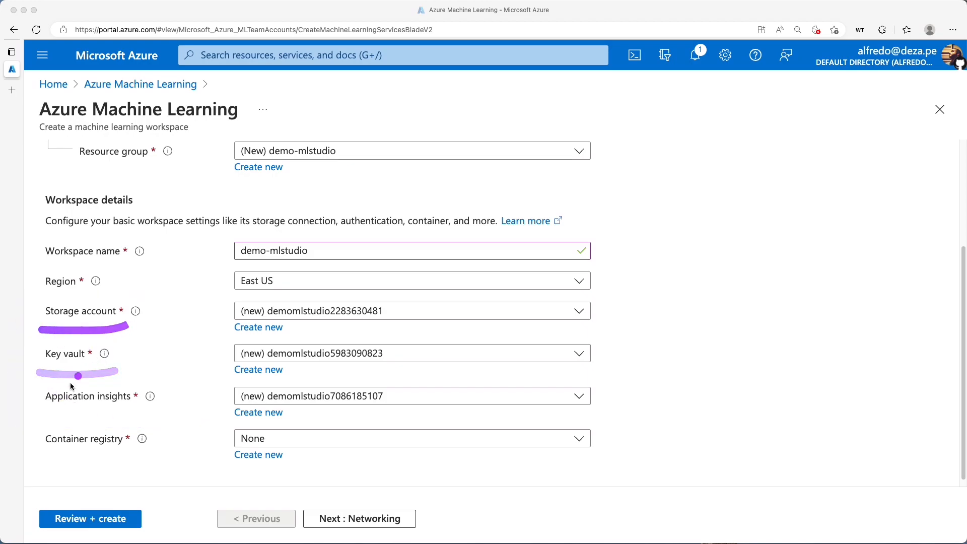
{"action": "left_click_drag", "start_coordinate": [41, 414], "coordinate": [134, 415]}
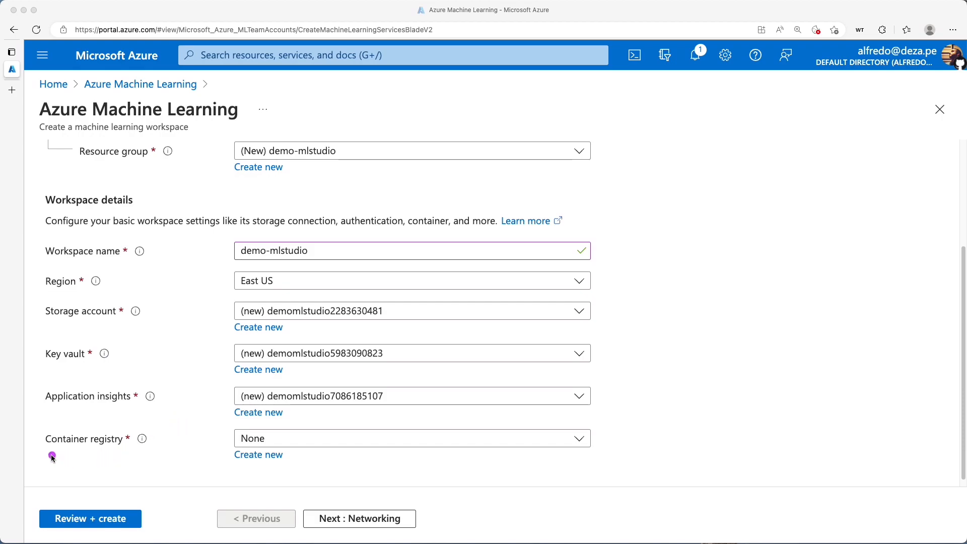
{"action": "left_click_drag", "start_coordinate": [32, 424], "coordinate": [30, 450]}
{"action": "left_click_drag", "start_coordinate": [54, 474], "coordinate": [167, 481]}
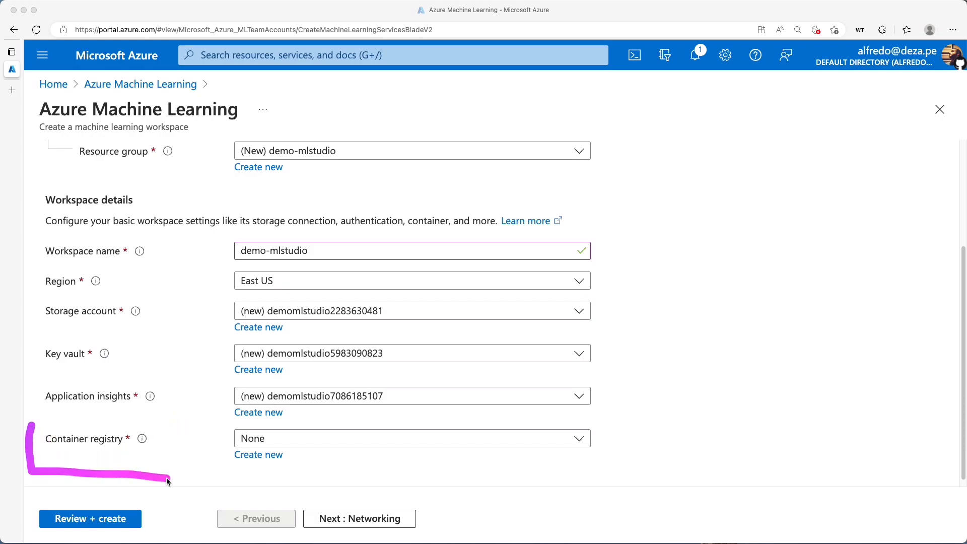
{"action": "mouse_move", "coordinate": [167, 482]}
{"action": "left_mouse_down"}
{"action": "mouse_move", "coordinate": [166, 419]}
{"action": "mouse_move", "coordinate": [39, 418]}
{"action": "left_mouse_up"}
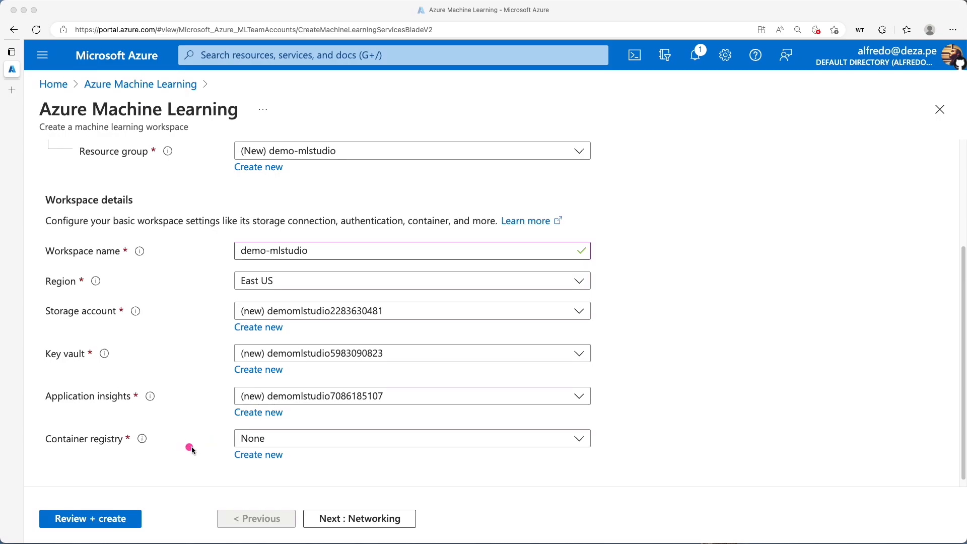
Step: Check the container registry options, keep None, and proceed to the review of the workspace settings
{"action": "left_click", "coordinate": [578, 439]}
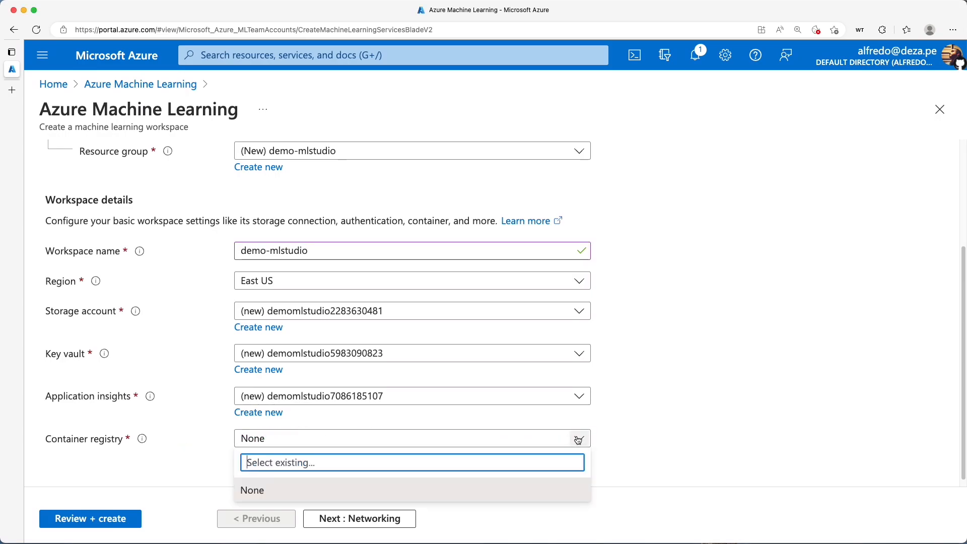
{"action": "left_click", "coordinate": [578, 439]}
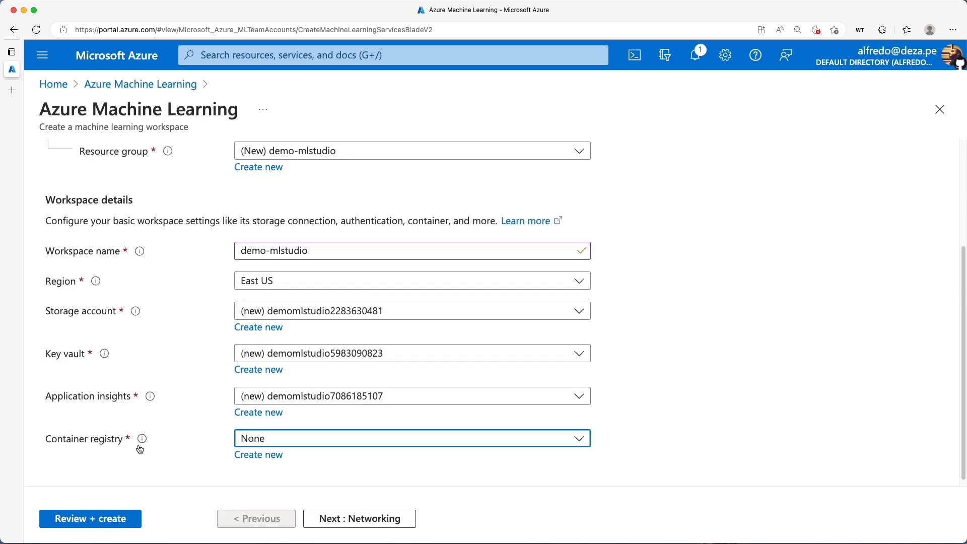
{"action": "mouse_move", "coordinate": [142, 441]}
{"action": "left_click", "coordinate": [195, 457]}
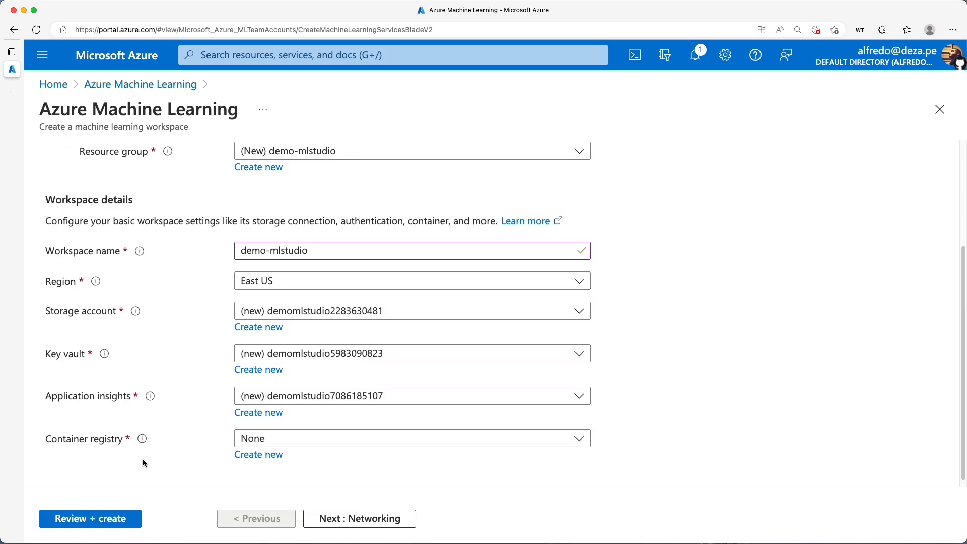
{"action": "left_click", "coordinate": [112, 520]}
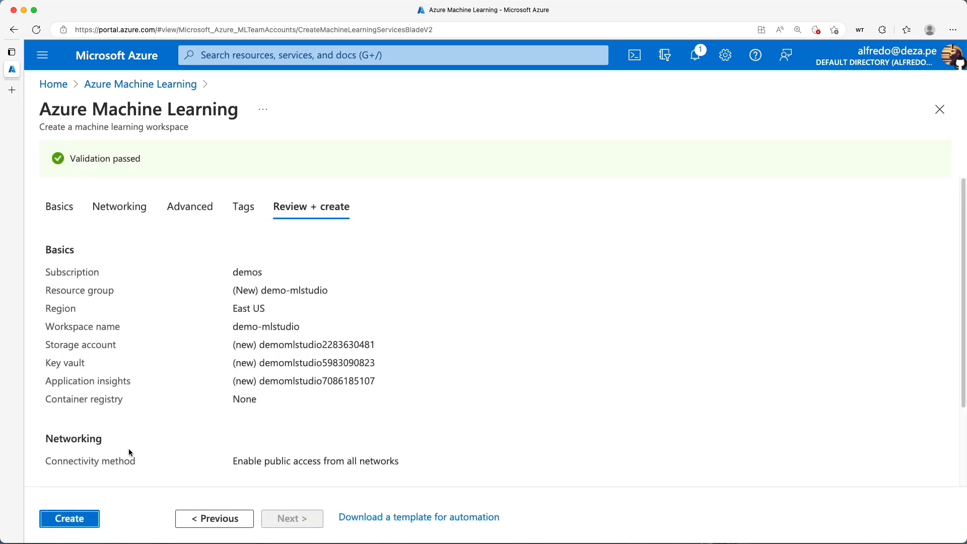
Step: Create the workspace from the reviewed settings and open the deployed demo-mlstudio resource
{"action": "left_click", "coordinate": [83, 520]}
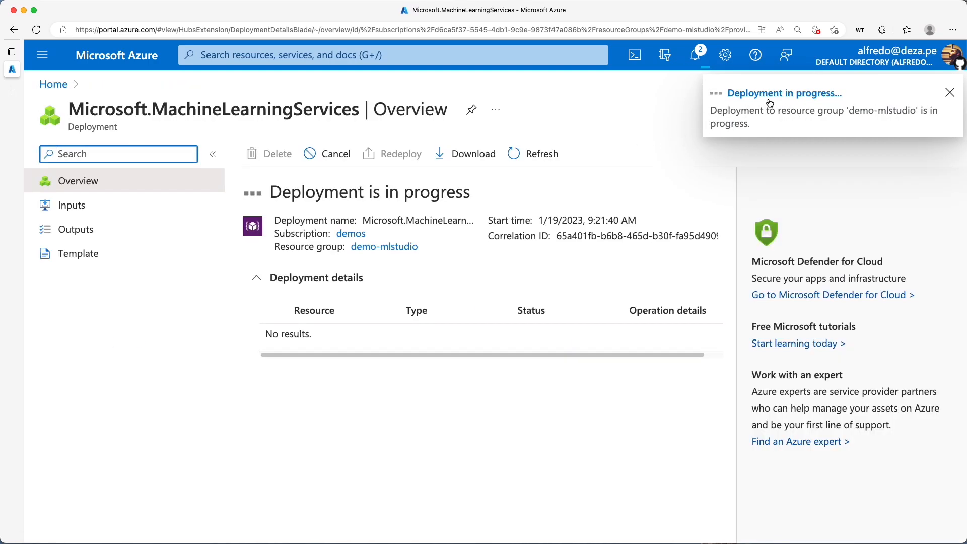
{"action": "mouse_move", "coordinate": [778, 80]}
{"action": "left_mouse_down"}
{"action": "mouse_move", "coordinate": [736, 72]}
{"action": "mouse_move", "coordinate": [679, 125]}
{"action": "mouse_move", "coordinate": [889, 144]}
{"action": "left_mouse_up"}
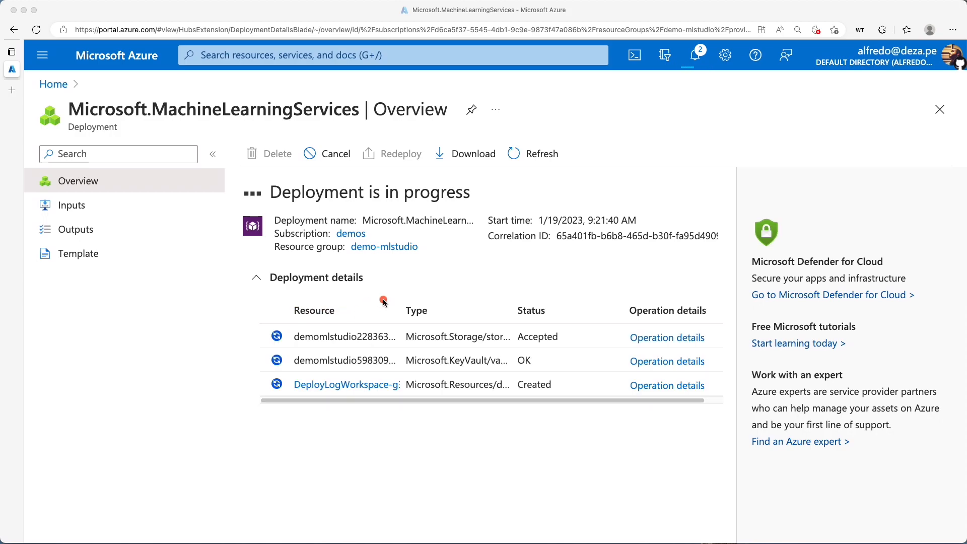
{"action": "mouse_move", "coordinate": [386, 299]}
{"action": "left_mouse_down"}
{"action": "mouse_move", "coordinate": [264, 299]}
{"action": "mouse_move", "coordinate": [238, 428]}
{"action": "mouse_move", "coordinate": [431, 430]}
{"action": "left_mouse_up"}
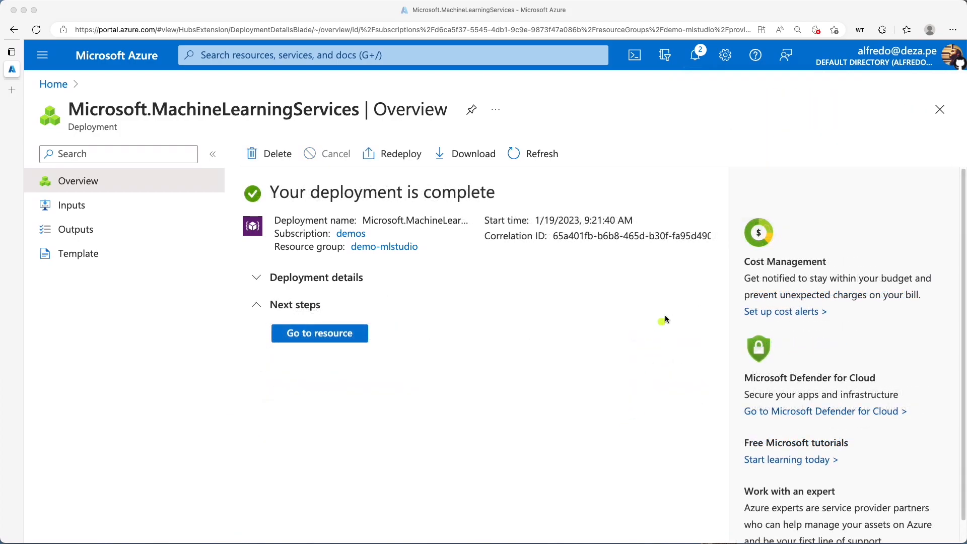
{"action": "mouse_move", "coordinate": [896, 77]}
{"action": "left_mouse_down"}
{"action": "mouse_move", "coordinate": [711, 89]}
{"action": "mouse_move", "coordinate": [687, 146]}
{"action": "mouse_move", "coordinate": [902, 167]}
{"action": "left_mouse_up"}
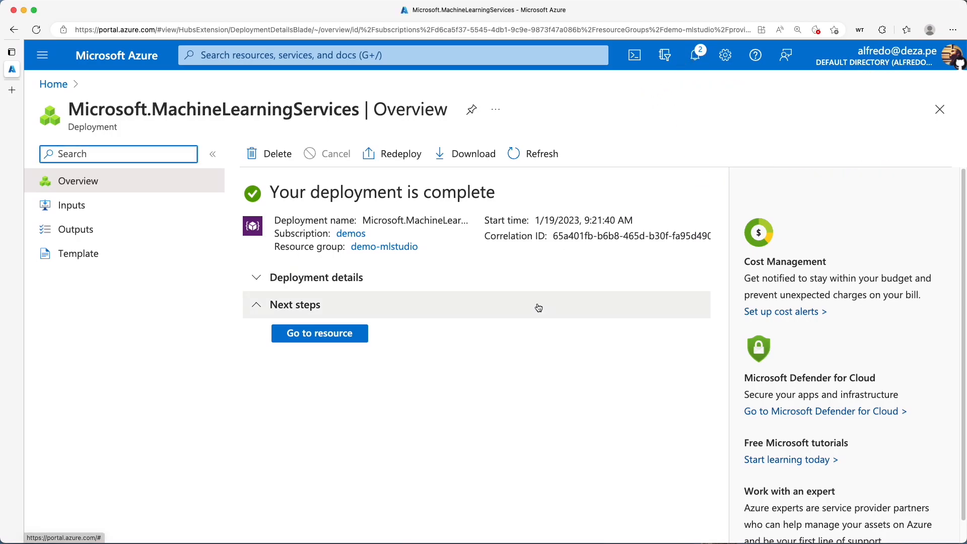
{"action": "mouse_move", "coordinate": [390, 315]}
{"action": "left_mouse_down"}
{"action": "mouse_move", "coordinate": [315, 302]}
{"action": "mouse_move", "coordinate": [412, 330]}
{"action": "mouse_move", "coordinate": [400, 313]}
{"action": "left_mouse_up"}
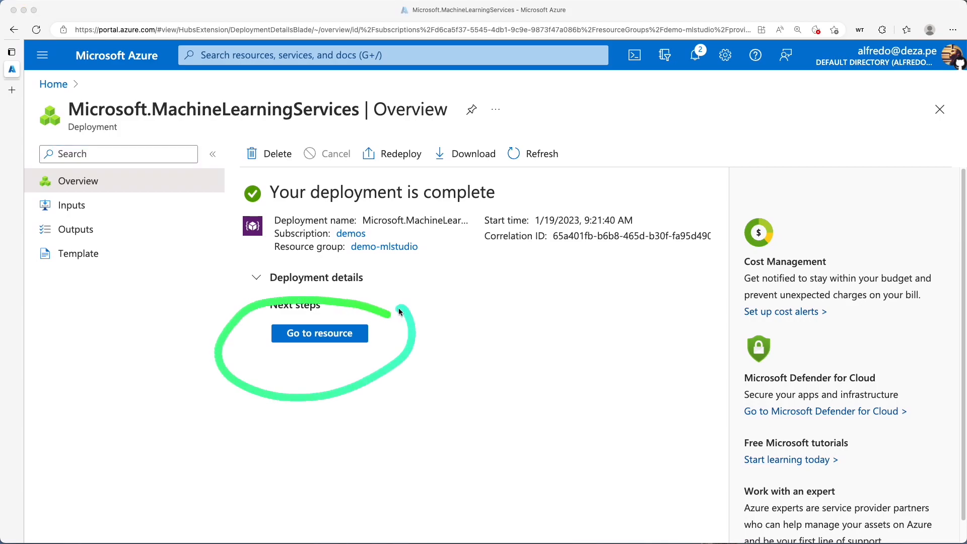
{"action": "left_click", "coordinate": [322, 338]}
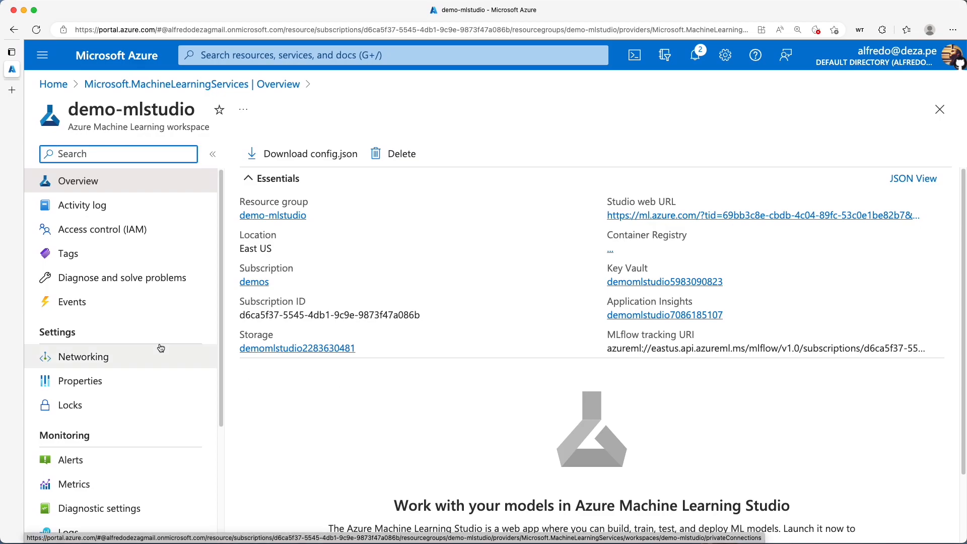
{"action": "mouse_move", "coordinate": [99, 166]}
{"action": "left_mouse_down"}
{"action": "mouse_move", "coordinate": [22, 168]}
{"action": "mouse_move", "coordinate": [16, 350]}
{"action": "mouse_move", "coordinate": [105, 347]}
{"action": "left_mouse_up"}
{"action": "left_click_drag", "start_coordinate": [290, 237], "coordinate": [157, 233]}
{"action": "left_click_drag", "start_coordinate": [279, 252], "coordinate": [82, 259]}
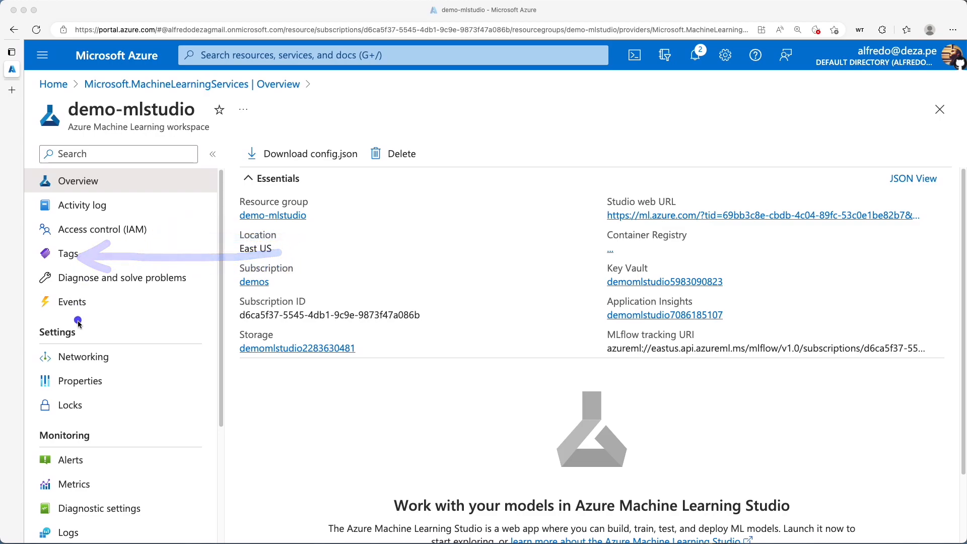
{"action": "mouse_move", "coordinate": [88, 323]}
{"action": "left_mouse_down"}
{"action": "mouse_move", "coordinate": [16, 355]}
{"action": "mouse_move", "coordinate": [41, 437]}
{"action": "mouse_move", "coordinate": [143, 437]}
{"action": "left_mouse_up"}
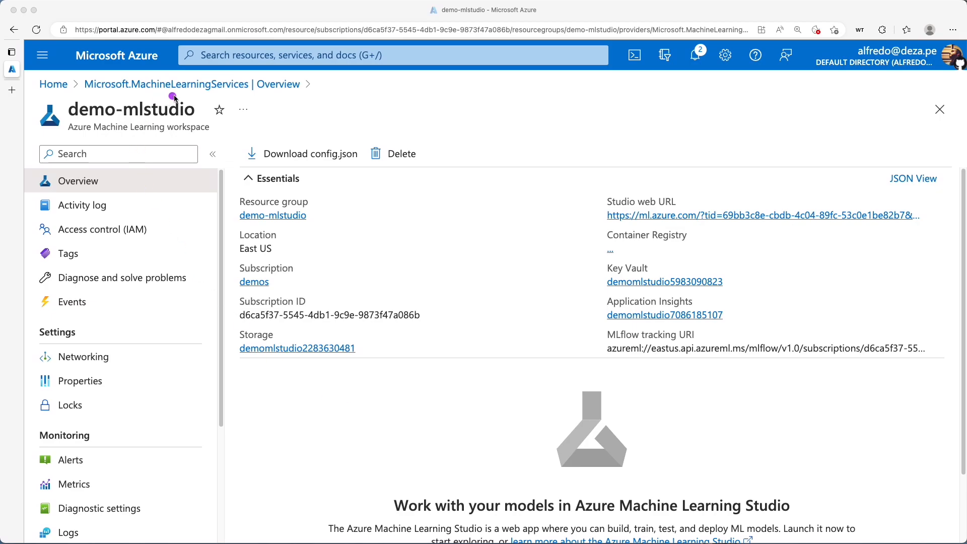
{"action": "mouse_move", "coordinate": [192, 93]}
{"action": "left_mouse_down"}
{"action": "mouse_move", "coordinate": [27, 94]}
{"action": "mouse_move", "coordinate": [16, 217]}
{"action": "mouse_move", "coordinate": [34, 424]}
{"action": "mouse_move", "coordinate": [214, 426]}
{"action": "left_mouse_up"}
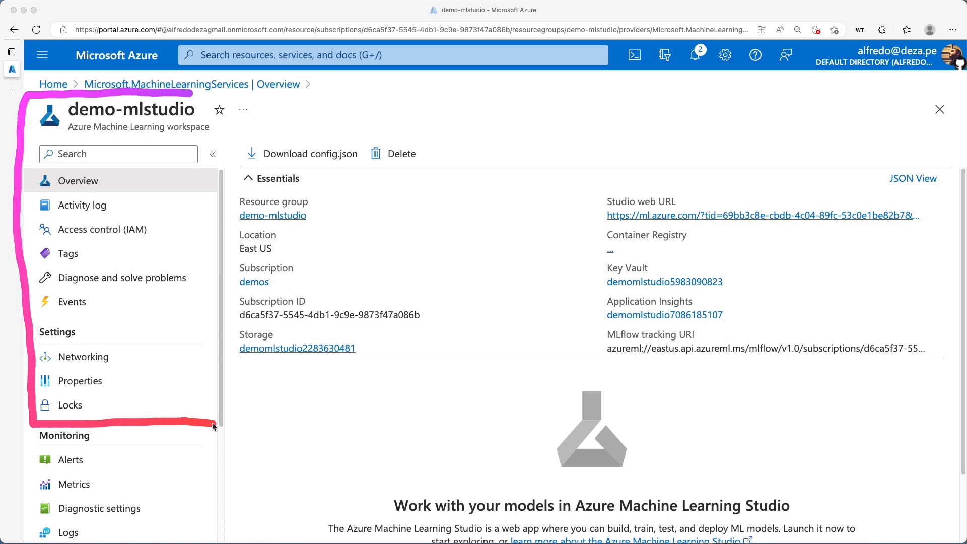
{"action": "key", "text": "Escape"}
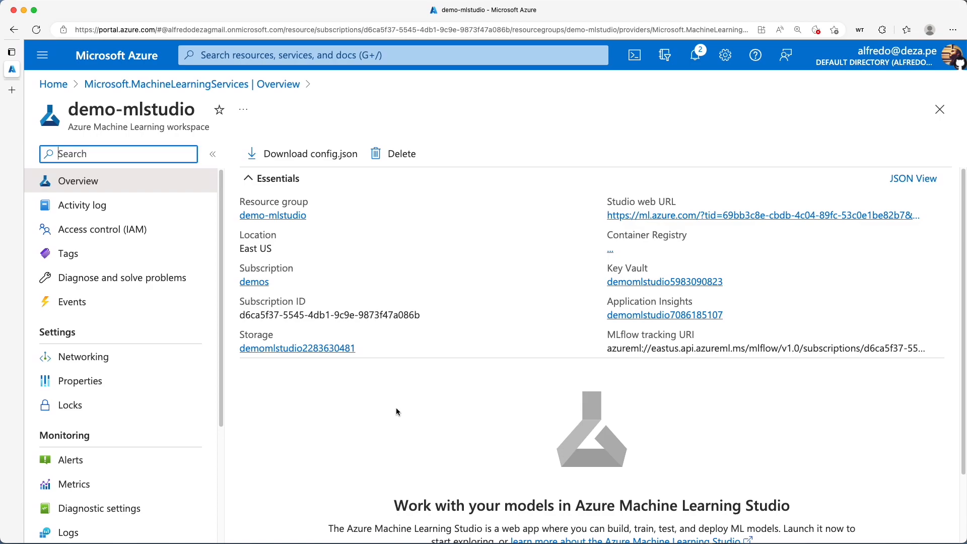
Step: Launch Azure Machine Learning Studio from the demo-mlstudio workspace overview
{"action": "scroll", "coordinate": [396, 409], "scroll_direction": "down", "scroll_amount": 3}
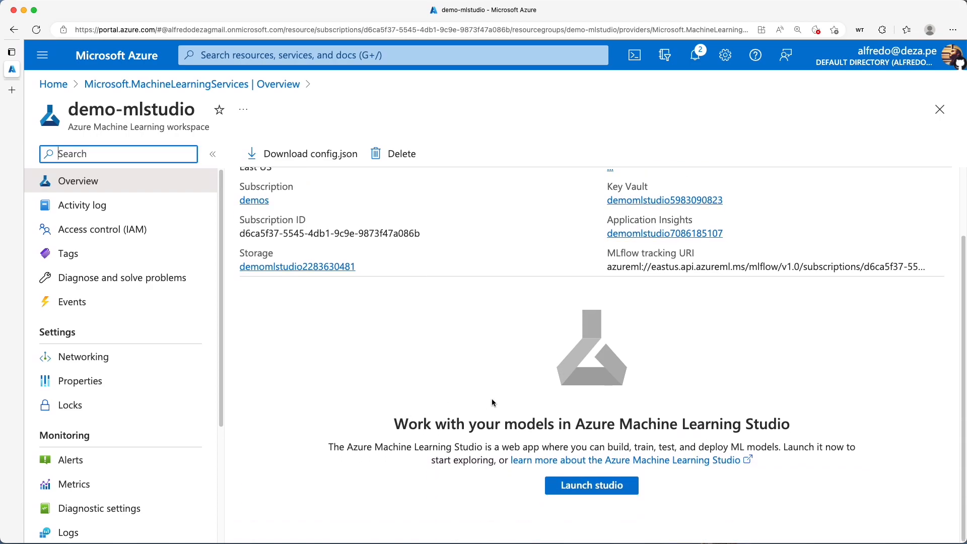
{"action": "mouse_move", "coordinate": [657, 444]}
{"action": "left_mouse_down"}
{"action": "mouse_move", "coordinate": [514, 532]}
{"action": "mouse_move", "coordinate": [662, 453]}
{"action": "left_mouse_up"}
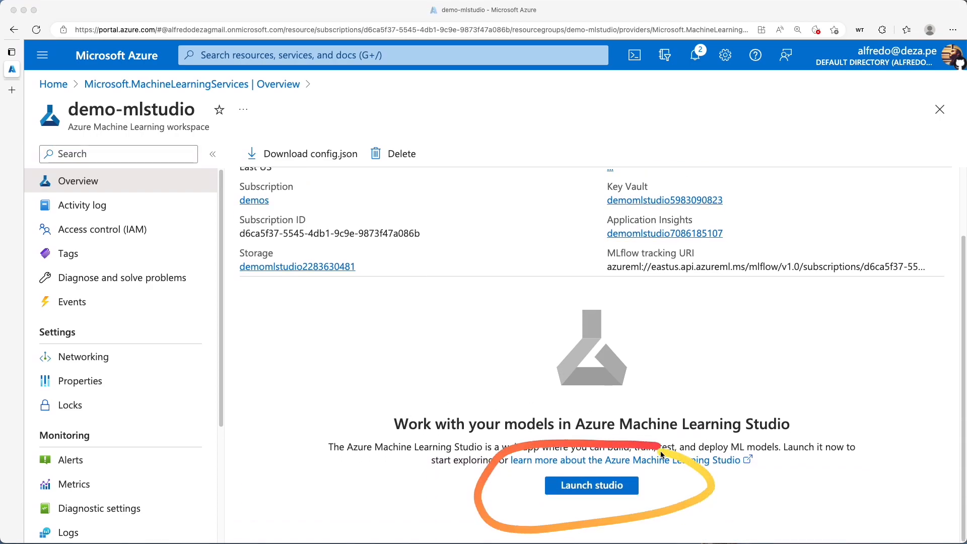
{"action": "left_click", "coordinate": [595, 486]}
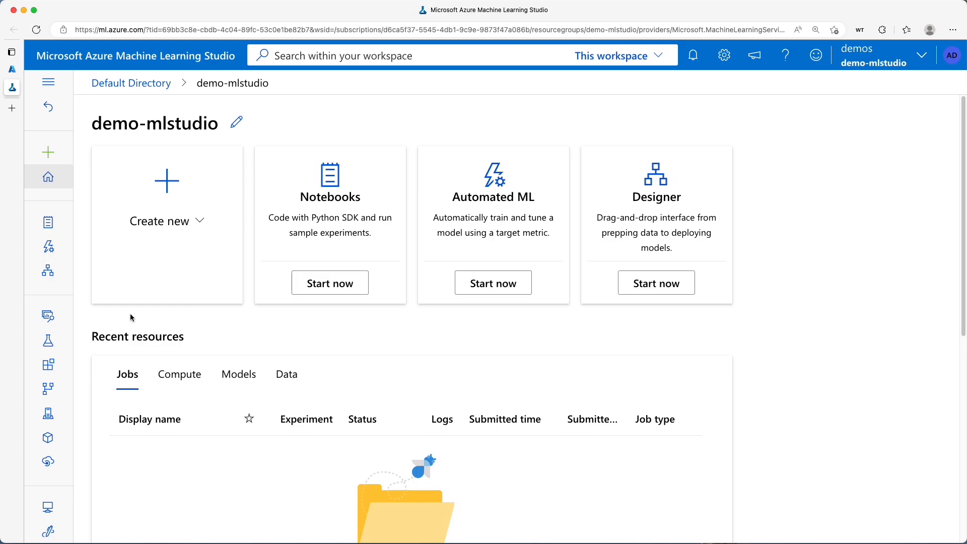
{"action": "key", "text": "ctrl+a"}
{"action": "left_click_drag", "start_coordinate": [87, 318], "coordinate": [355, 319]}
{"action": "mouse_move", "coordinate": [242, 144]}
{"action": "left_mouse_down"}
{"action": "mouse_move", "coordinate": [253, 336]}
{"action": "mouse_move", "coordinate": [101, 320]}
{"action": "left_mouse_up"}
{"action": "mouse_move", "coordinate": [262, 181]}
{"action": "left_mouse_down"}
{"action": "mouse_move", "coordinate": [275, 334]}
{"action": "mouse_move", "coordinate": [395, 322]}
{"action": "left_mouse_up"}
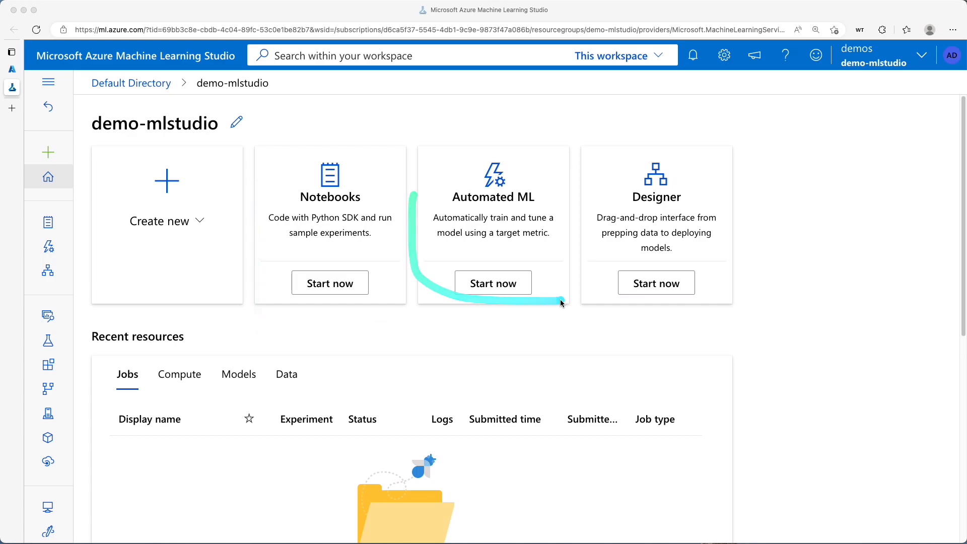
{"action": "mouse_move", "coordinate": [574, 149]}
{"action": "left_mouse_down"}
{"action": "mouse_move", "coordinate": [592, 312]}
{"action": "mouse_move", "coordinate": [690, 308]}
{"action": "left_mouse_up"}
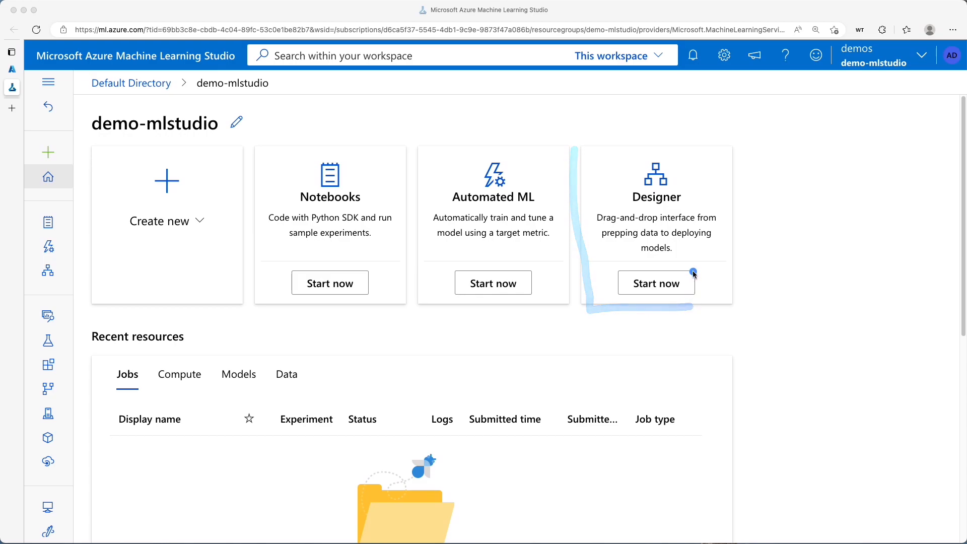
{"action": "mouse_move", "coordinate": [560, 160]}
{"action": "left_mouse_down"}
{"action": "mouse_move", "coordinate": [564, 310]}
{"action": "mouse_move", "coordinate": [436, 306]}
{"action": "left_mouse_up"}
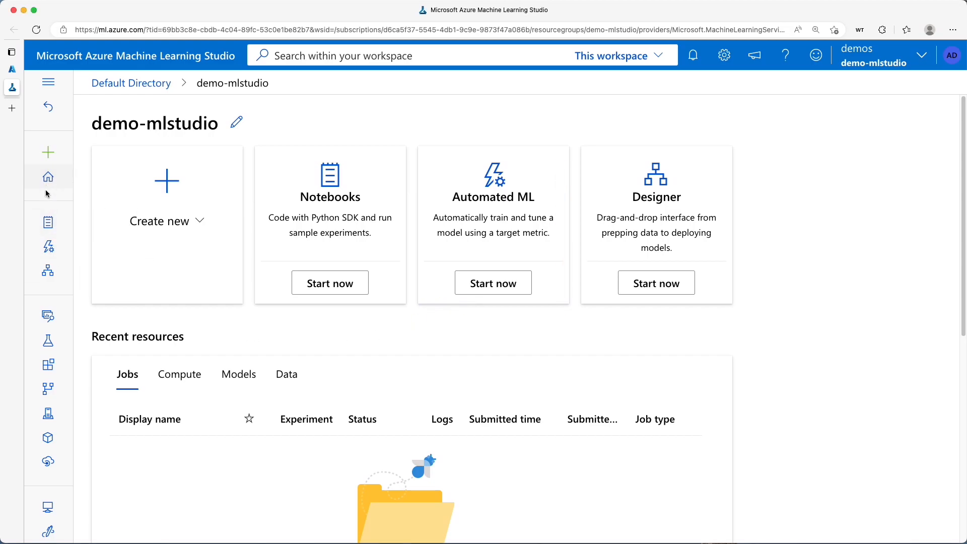
{"action": "left_click_drag", "start_coordinate": [33, 137], "coordinate": [27, 366]}
{"action": "mouse_move", "coordinate": [50, 157]}
{"action": "left_mouse_down"}
{"action": "mouse_move", "coordinate": [43, 201]}
{"action": "mouse_move", "coordinate": [44, 164]}
{"action": "left_mouse_up"}
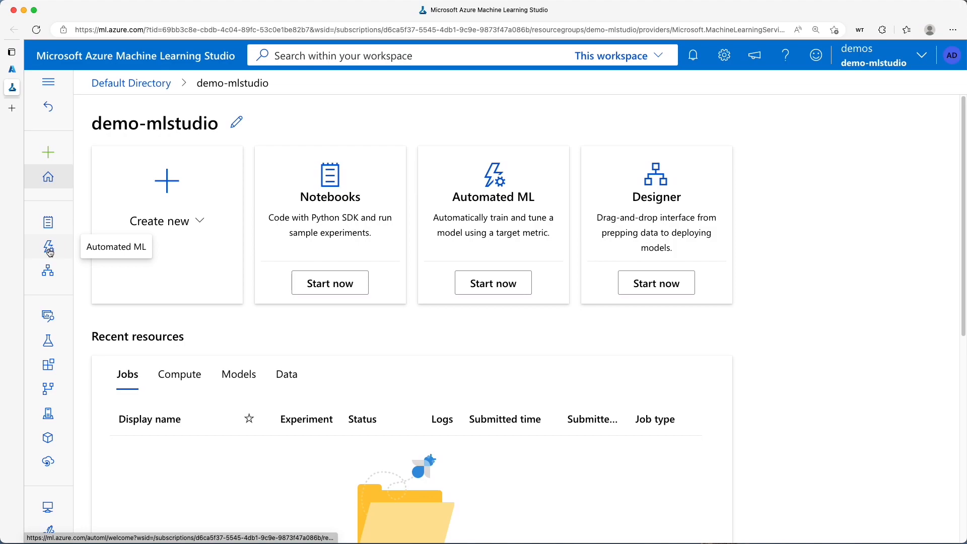
{"action": "mouse_move", "coordinate": [58, 235]}
{"action": "left_mouse_down"}
{"action": "mouse_move", "coordinate": [44, 232]}
{"action": "mouse_move", "coordinate": [52, 271]}
{"action": "mouse_move", "coordinate": [66, 243]}
{"action": "left_mouse_up"}
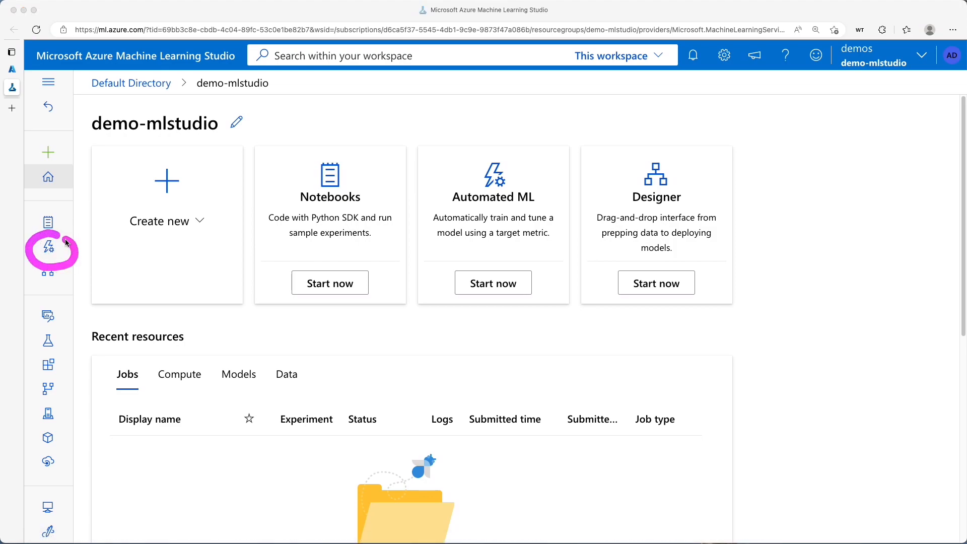
{"action": "mouse_move", "coordinate": [545, 139]}
{"action": "left_mouse_down"}
{"action": "mouse_move", "coordinate": [414, 173]}
{"action": "mouse_move", "coordinate": [503, 250]}
{"action": "mouse_move", "coordinate": [553, 253]}
{"action": "left_mouse_up"}
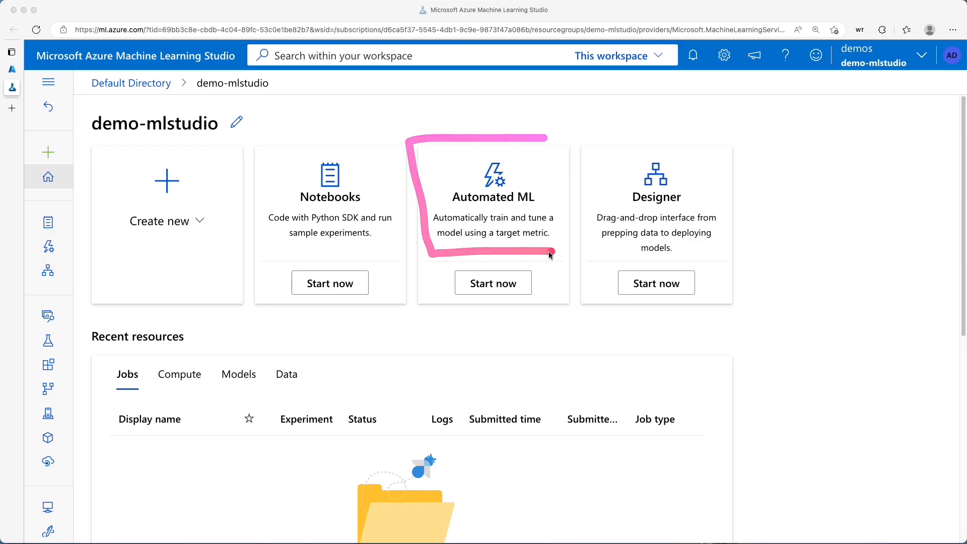
{"action": "mouse_move", "coordinate": [188, 150]}
{"action": "left_mouse_down"}
{"action": "mouse_move", "coordinate": [113, 183]}
{"action": "mouse_move", "coordinate": [249, 164]}
{"action": "left_mouse_up"}
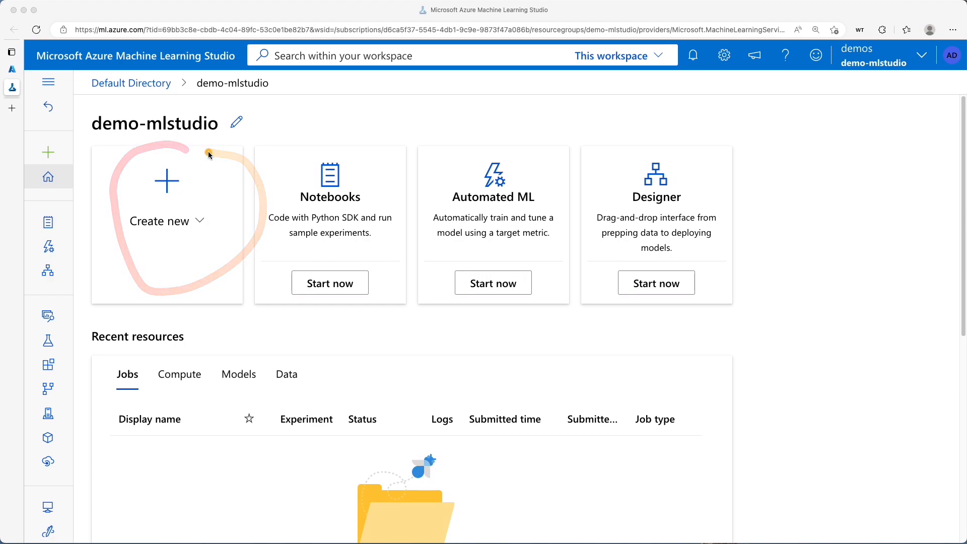
{"action": "key", "text": "Escape"}
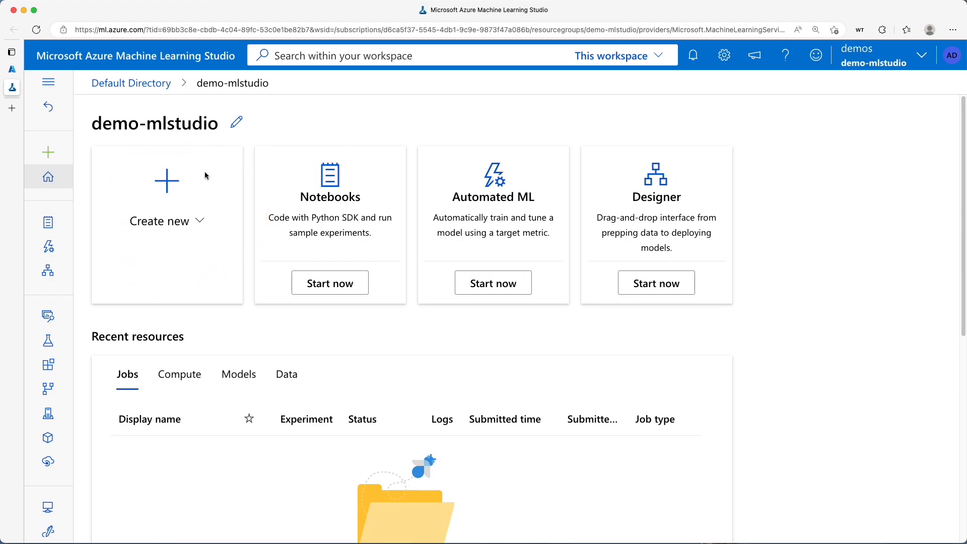
Step: Check which kinds of items can be created from the studio home page, without choosing one
{"action": "left_click", "coordinate": [201, 231]}
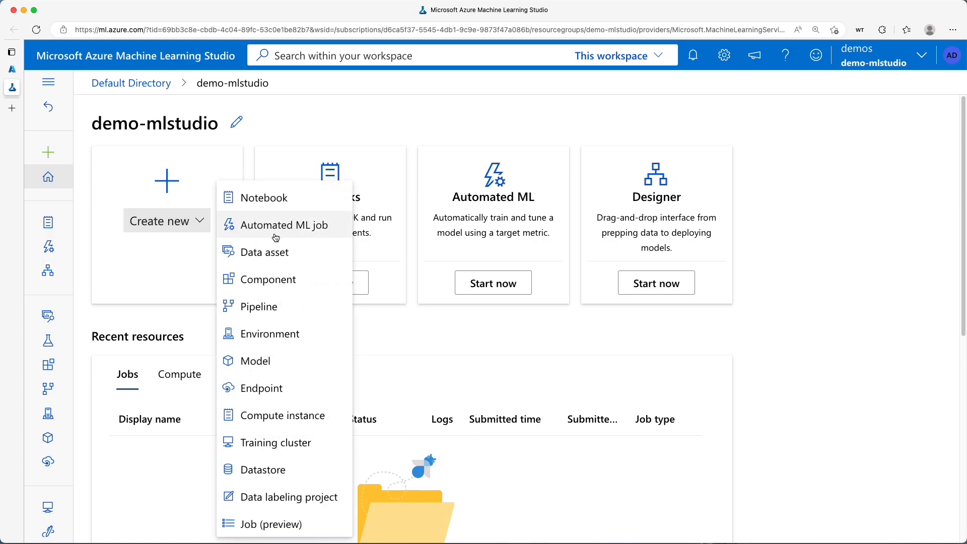
{"action": "key", "text": "ctrl+a"}
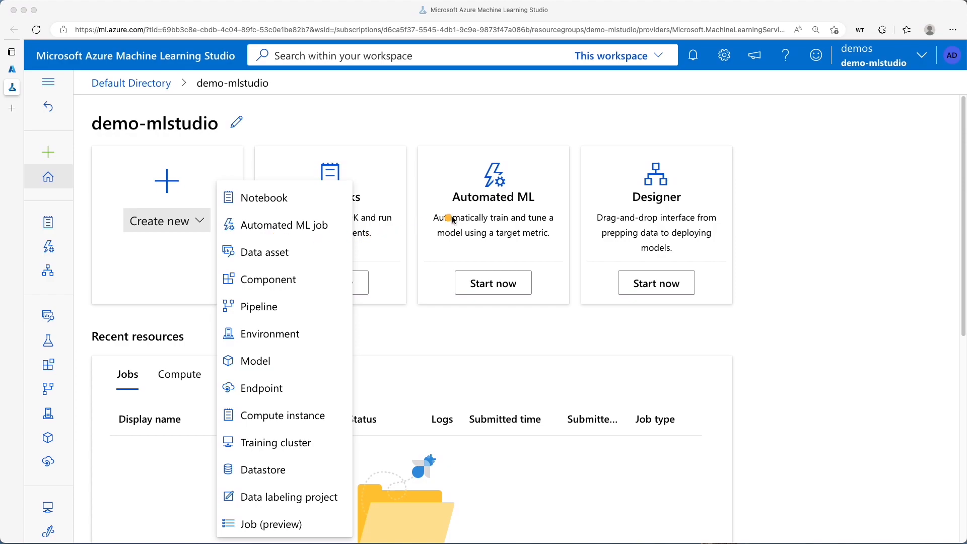
{"action": "key", "text": "Escape"}
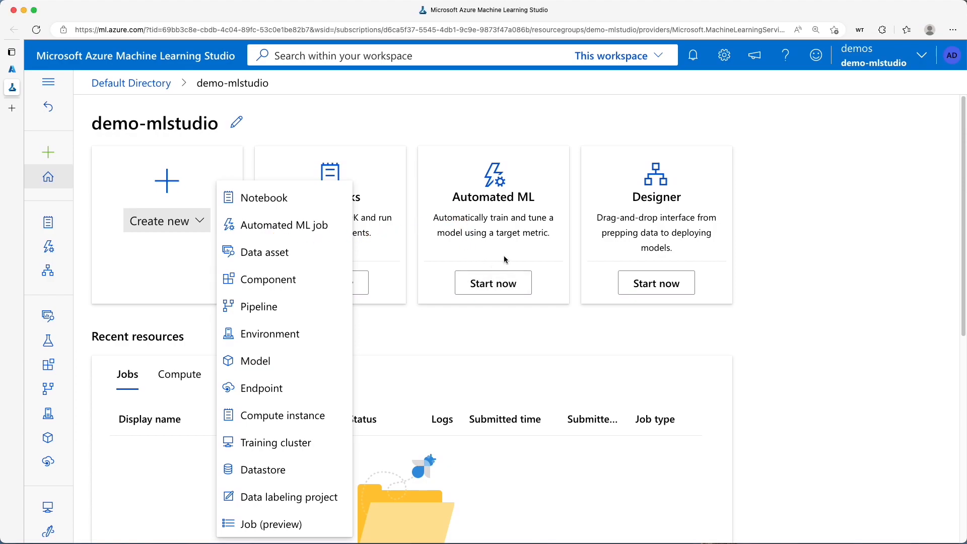
{"action": "left_click", "coordinate": [547, 322]}
Step: Go to Automated ML in the demo-mlstudio workspace and start a new Automated ML job
{"action": "left_click", "coordinate": [502, 281]}
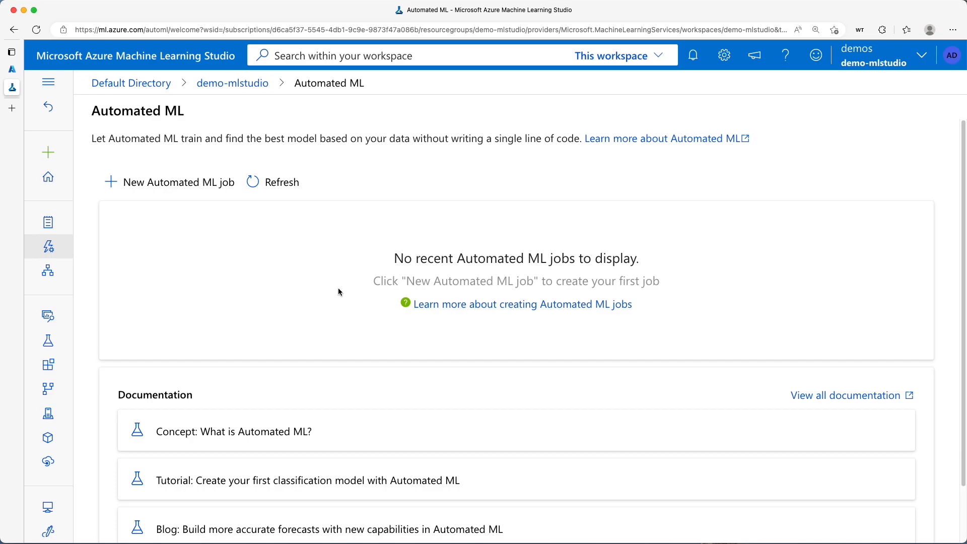
{"action": "mouse_move", "coordinate": [664, 233]}
{"action": "left_mouse_down"}
{"action": "mouse_move", "coordinate": [679, 308]}
{"action": "mouse_move", "coordinate": [372, 349]}
{"action": "mouse_move", "coordinate": [309, 231]}
{"action": "left_mouse_up"}
{"action": "left_click", "coordinate": [126, 188]}
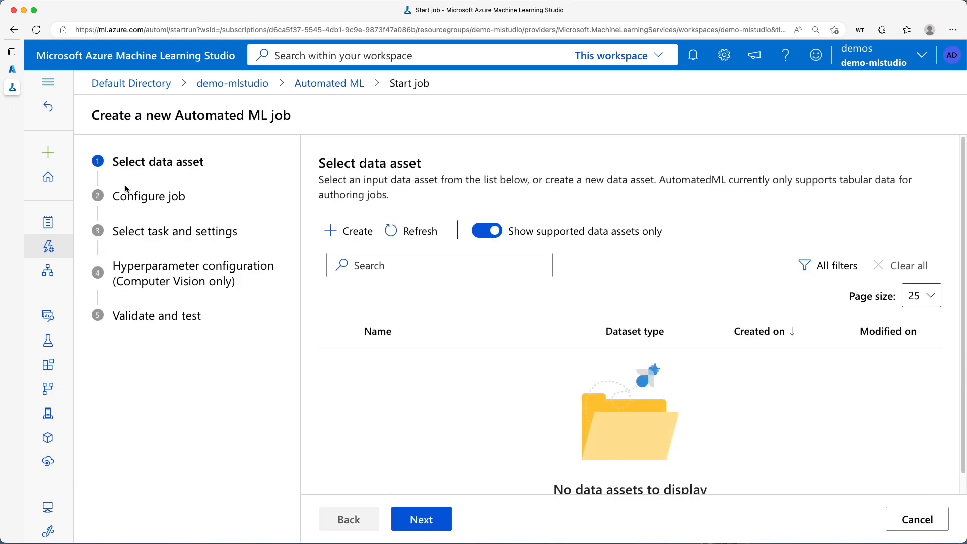
{"action": "key", "text": "ctrl+a"}
{"action": "left_click_drag", "start_coordinate": [87, 125], "coordinate": [80, 269]}
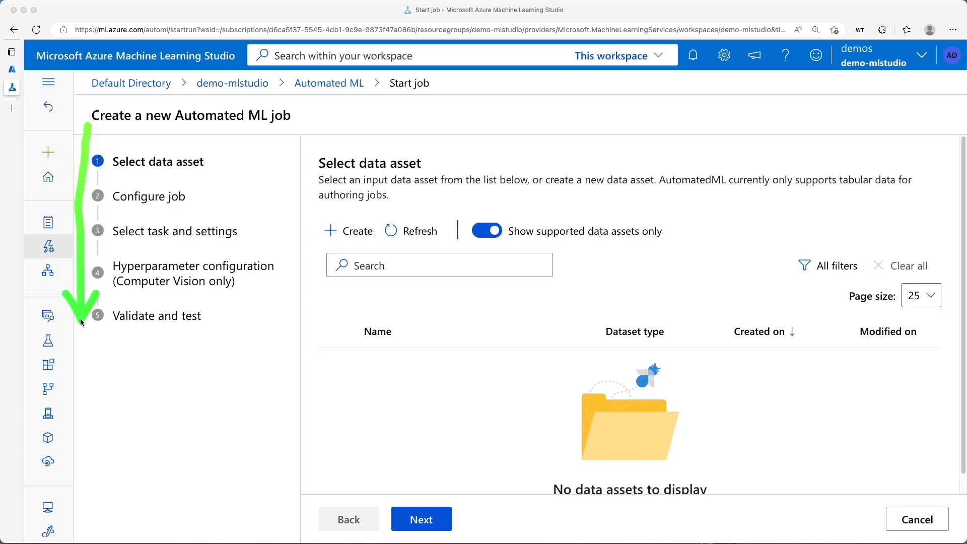
{"action": "mouse_move", "coordinate": [289, 244]}
{"action": "left_mouse_down"}
{"action": "mouse_move", "coordinate": [288, 291]}
{"action": "mouse_move", "coordinate": [149, 305]}
{"action": "left_mouse_up"}
{"action": "mouse_move", "coordinate": [88, 302]}
{"action": "left_mouse_down"}
{"action": "mouse_move", "coordinate": [87, 269]}
{"action": "mouse_move", "coordinate": [271, 255]}
{"action": "left_mouse_up"}
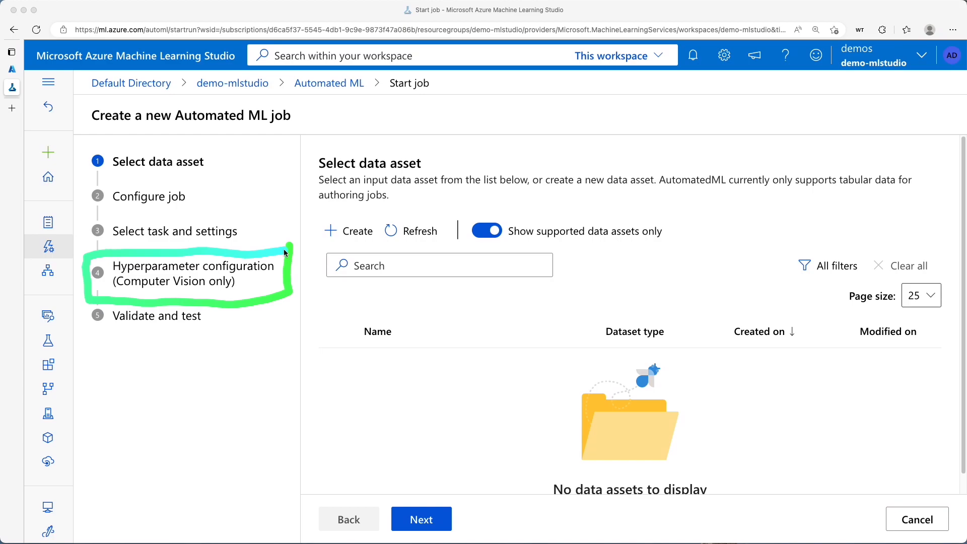
{"action": "key", "text": "Escape"}
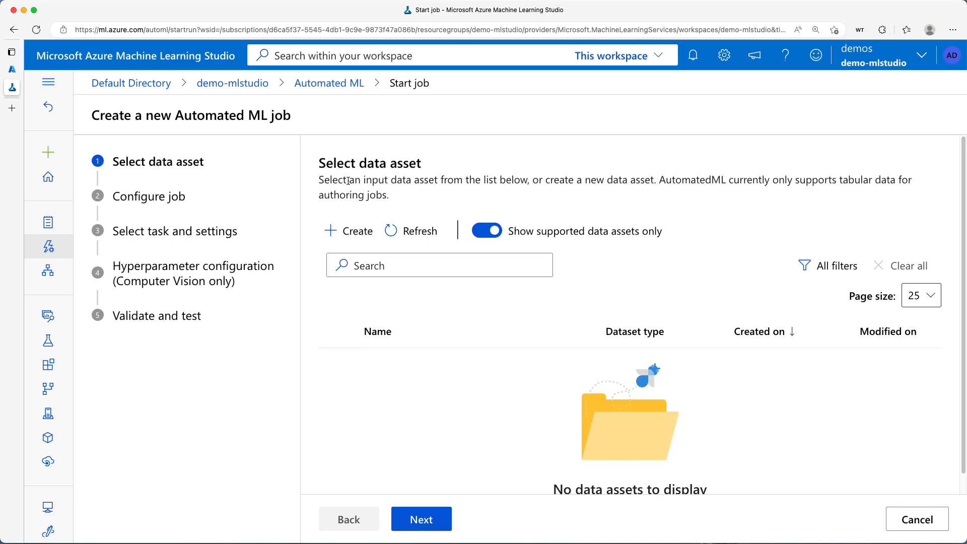
{"action": "mouse_move", "coordinate": [318, 168]}
{"action": "left_mouse_down"}
{"action": "mouse_move", "coordinate": [421, 164]}
{"action": "mouse_move", "coordinate": [299, 146]}
{"action": "mouse_move", "coordinate": [292, 237]}
{"action": "mouse_move", "coordinate": [469, 226]}
{"action": "left_mouse_up"}
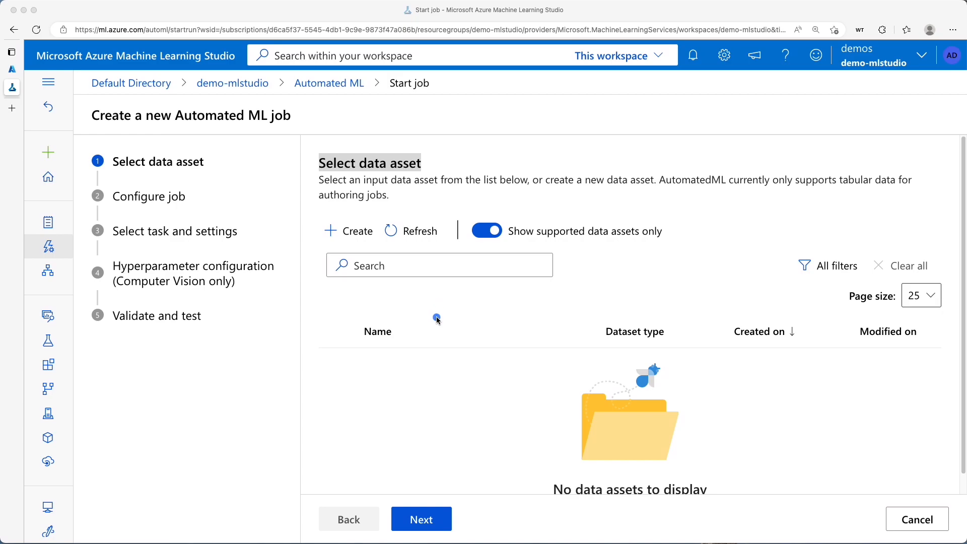
{"action": "mouse_move", "coordinate": [505, 322]}
{"action": "left_mouse_down"}
{"action": "mouse_move", "coordinate": [353, 328]}
{"action": "mouse_move", "coordinate": [350, 479]}
{"action": "left_mouse_up"}
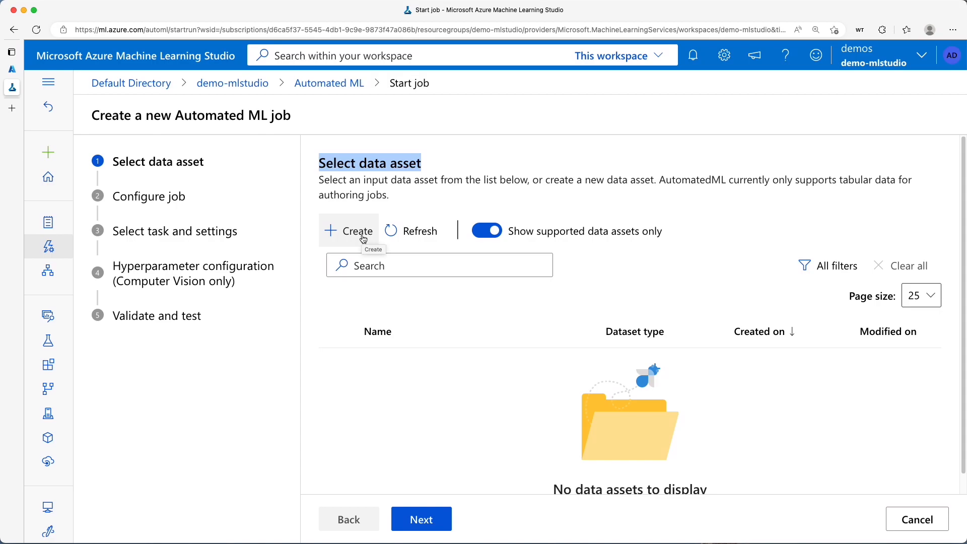
{"action": "mouse_move", "coordinate": [314, 245]}
{"action": "left_mouse_down"}
{"action": "mouse_move", "coordinate": [378, 258]}
{"action": "mouse_move", "coordinate": [370, 208]}
{"action": "mouse_move", "coordinate": [313, 256]}
{"action": "left_mouse_up"}
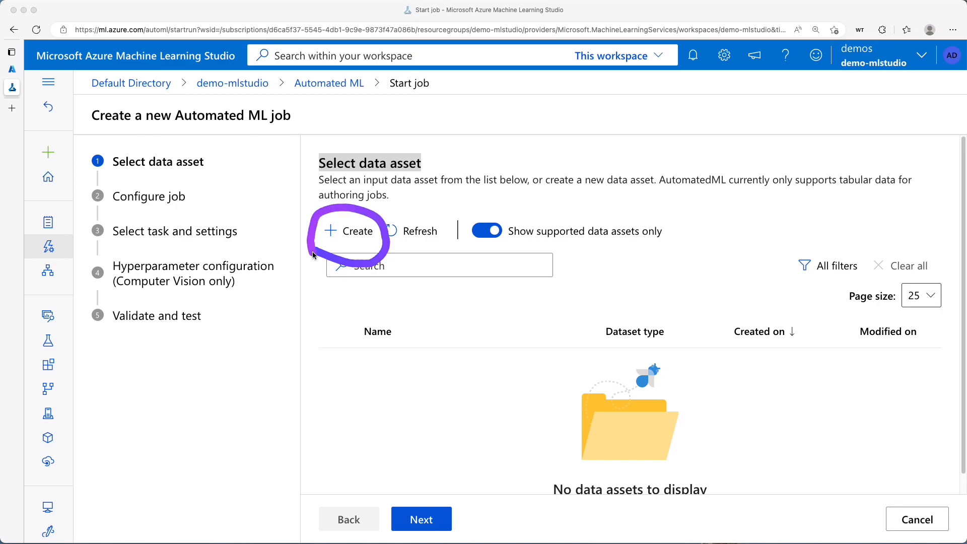
{"action": "key", "text": "Escape"}
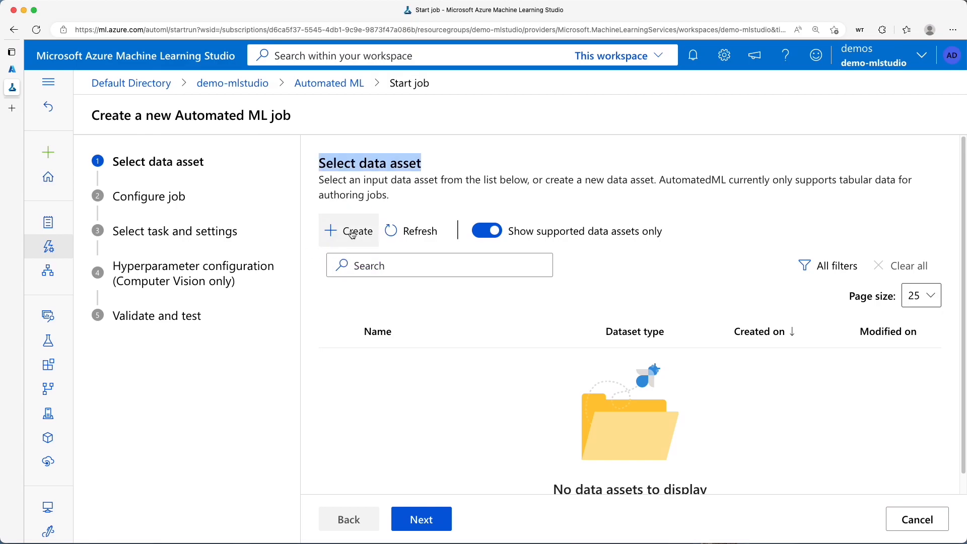
Step: Start creating a data asset for the Automated ML job and name it wine-ratings
{"action": "left_click", "coordinate": [351, 234]}
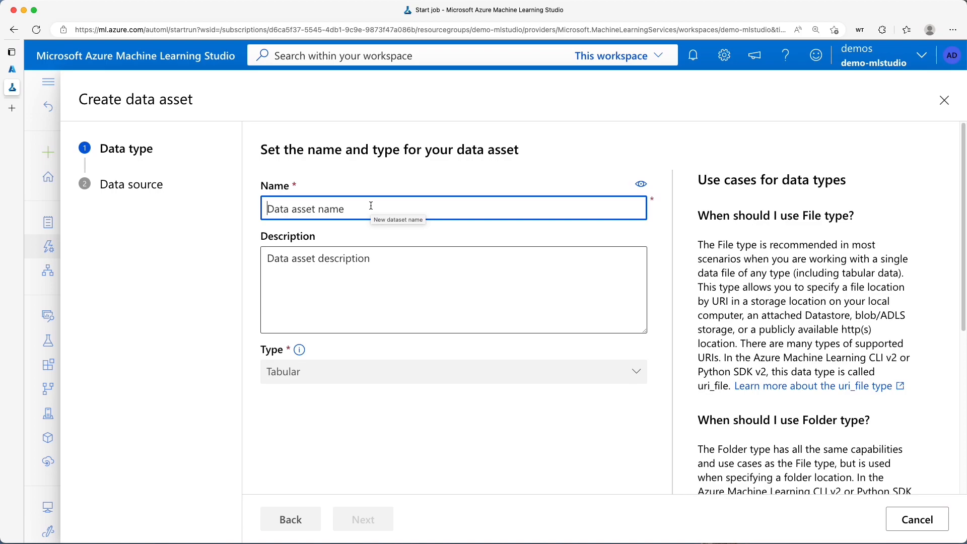
{"action": "type", "text": "wine-ratings"}
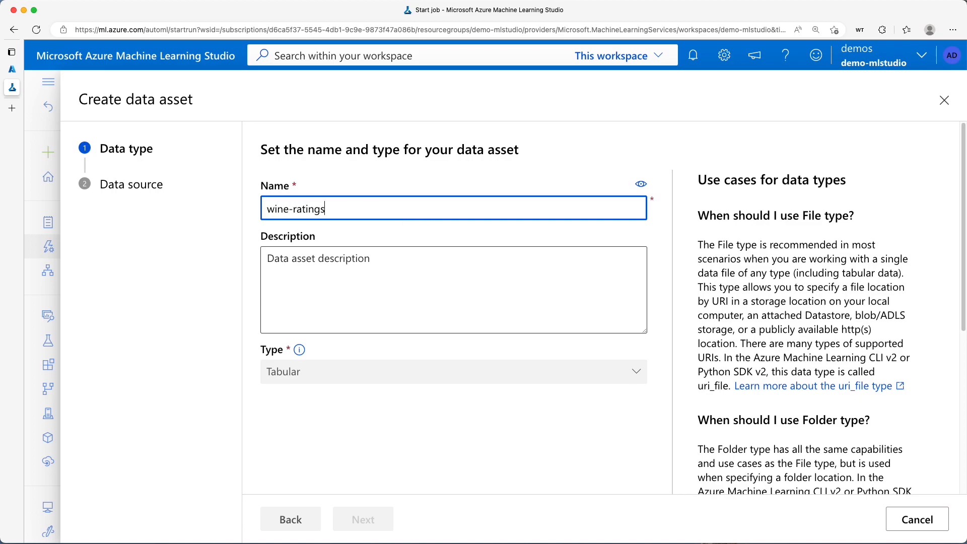
Step: Describe the wine-ratings data asset as "World Wine ratings, from GitHub" and proceed to choosing its data source
{"action": "left_click", "coordinate": [409, 263]}
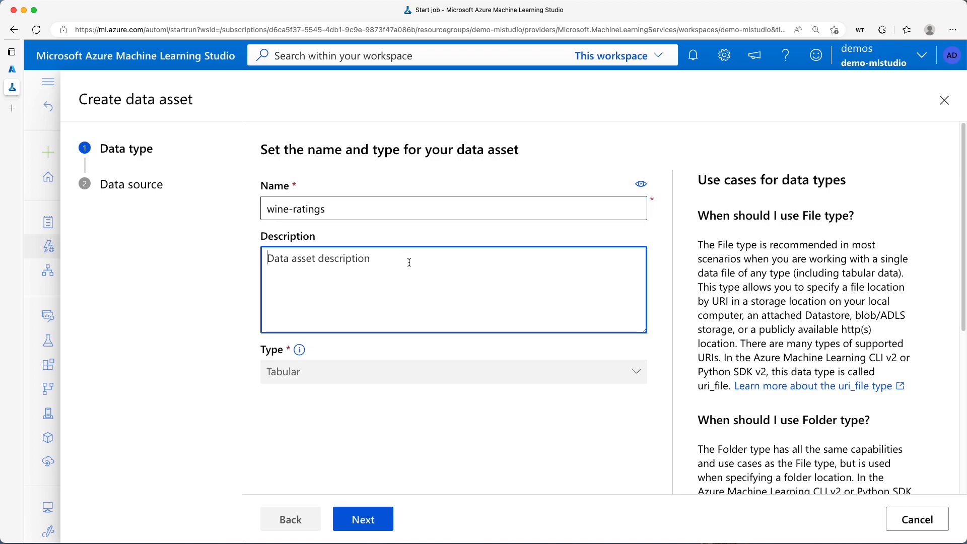
{"action": "type", "text": "Wine ratings from "}
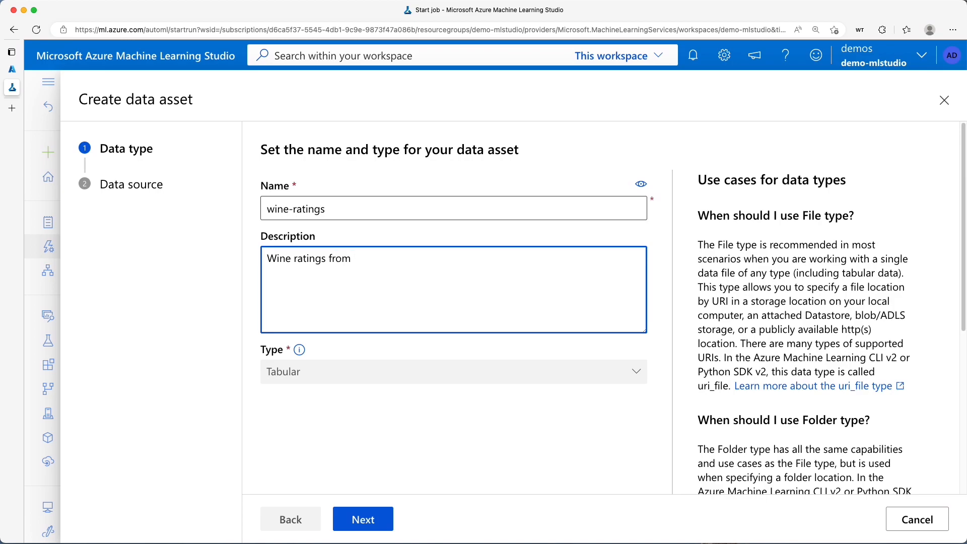
{"action": "type", "text": "World"}
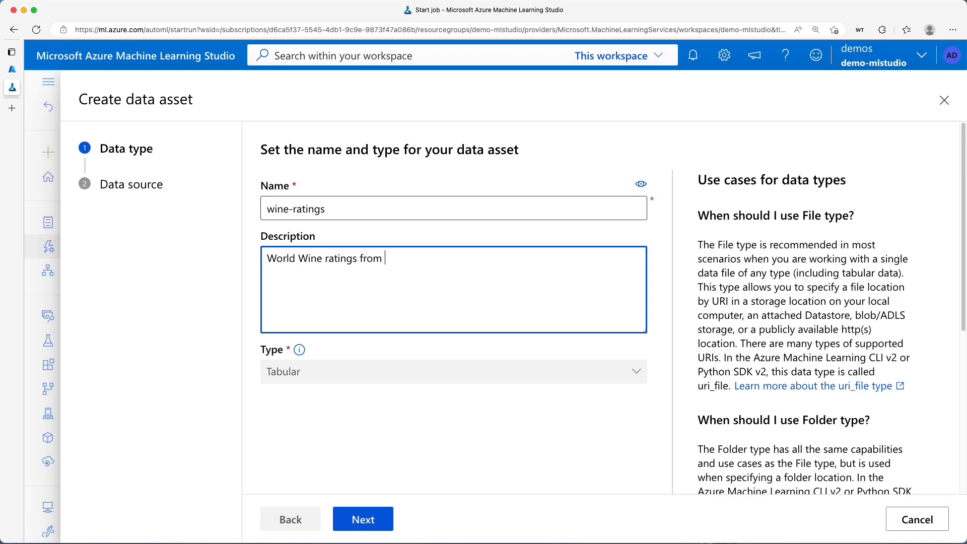
{"action": "key", "text": "BackSpace"}
{"action": "key", "text": "BackSpace"}
{"action": "key", "text": "BackSpace"}
{"action": "key", "text": "BackSpace"}
{"action": "key", "text": "BackSpace"}
{"action": "type", "text": ", from GitHub"}
{"action": "left_click", "coordinate": [362, 519]}
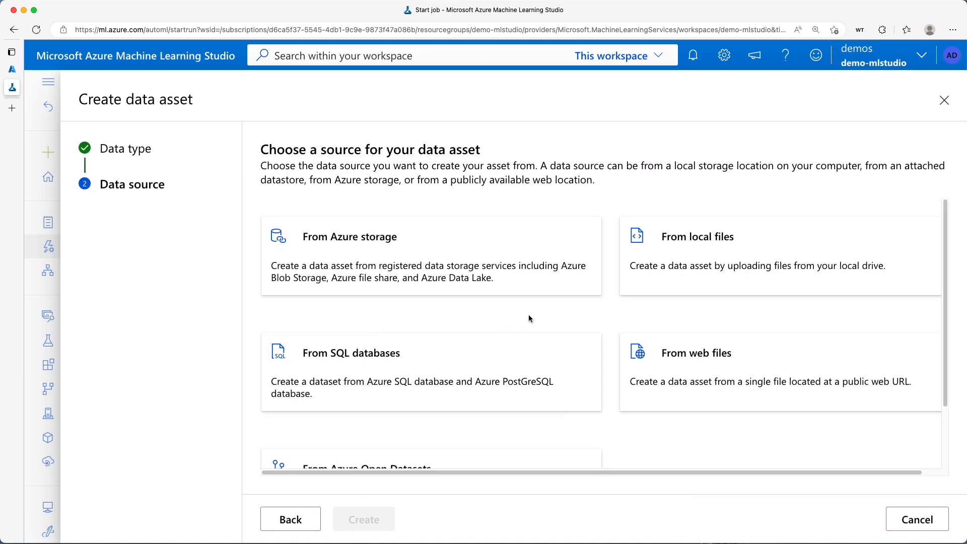
Step: Review the available data asset sources, including Azure storage, local files, SQL databases, web files and Azure Open Datasets
{"action": "scroll", "coordinate": [447, 313], "scroll_direction": "down", "scroll_amount": 3}
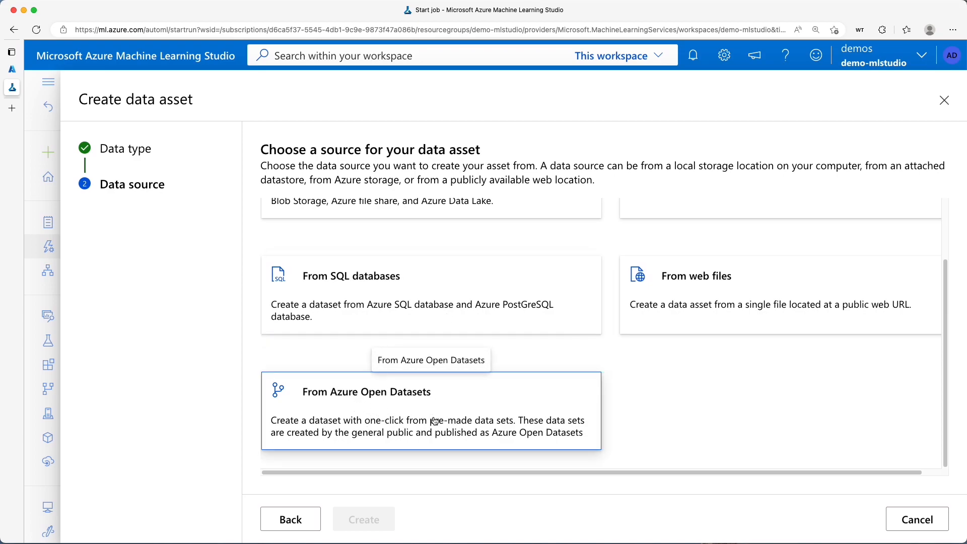
{"action": "scroll", "coordinate": [398, 439], "scroll_direction": "up", "scroll_amount": 1}
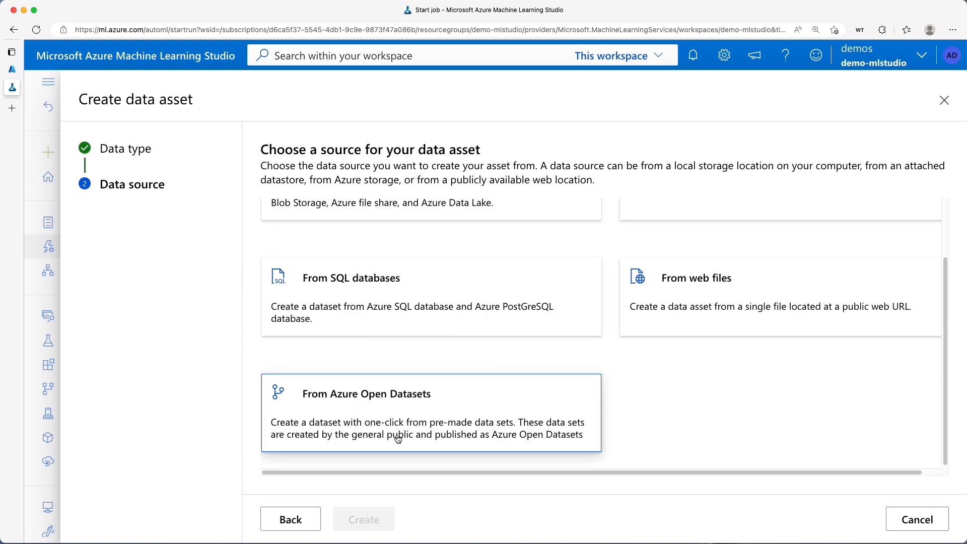
{"action": "scroll", "coordinate": [399, 439], "scroll_direction": "up", "scroll_amount": 3}
{"action": "mouse_move", "coordinate": [365, 334]}
{"action": "left_mouse_down"}
{"action": "mouse_move", "coordinate": [259, 334]}
{"action": "mouse_move", "coordinate": [248, 433]}
{"action": "mouse_move", "coordinate": [463, 429]}
{"action": "left_mouse_up"}
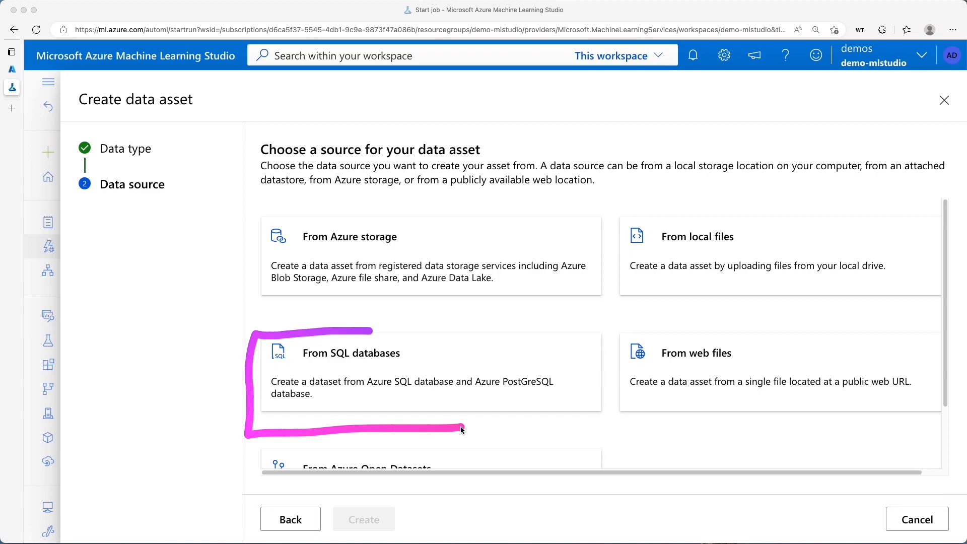
{"action": "mouse_move", "coordinate": [604, 207]}
{"action": "left_mouse_down"}
{"action": "mouse_move", "coordinate": [608, 297]}
{"action": "mouse_move", "coordinate": [783, 311]}
{"action": "left_mouse_up"}
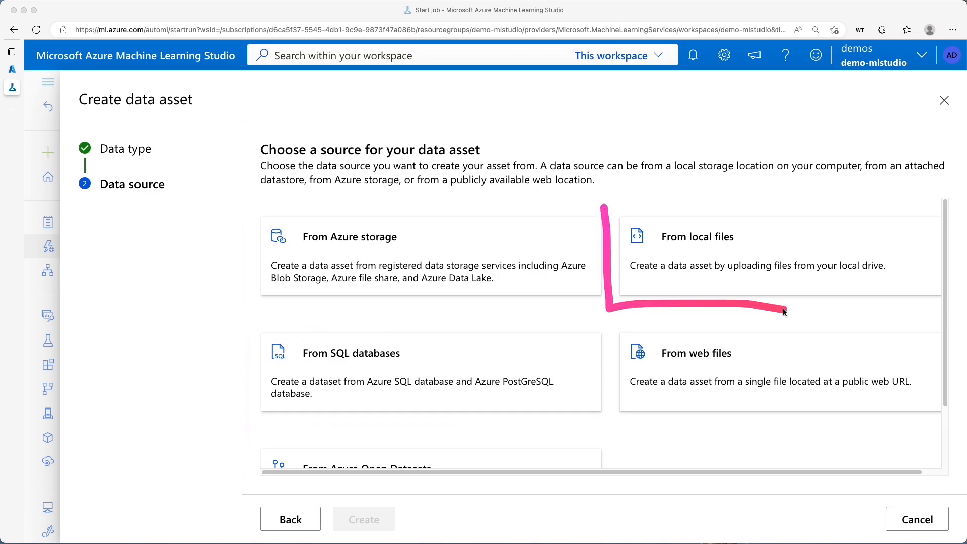
{"action": "mouse_move", "coordinate": [537, 304]}
{"action": "left_mouse_down"}
{"action": "mouse_move", "coordinate": [309, 309]}
{"action": "mouse_move", "coordinate": [255, 239]}
{"action": "mouse_move", "coordinate": [257, 218]}
{"action": "left_mouse_up"}
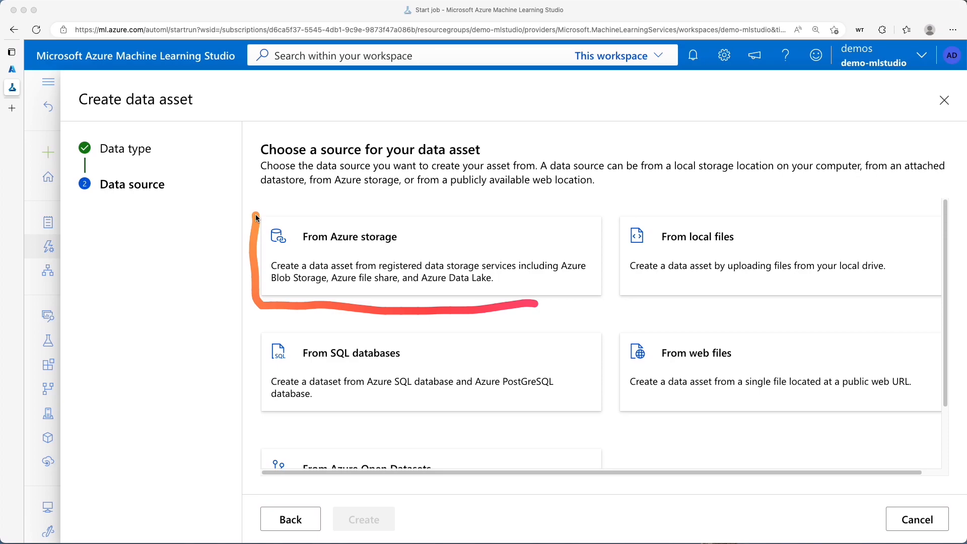
{"action": "mouse_move", "coordinate": [612, 328]}
{"action": "left_mouse_down"}
{"action": "mouse_move", "coordinate": [615, 400]}
{"action": "mouse_move", "coordinate": [710, 421]}
{"action": "mouse_move", "coordinate": [808, 424]}
{"action": "mouse_move", "coordinate": [823, 353]}
{"action": "mouse_move", "coordinate": [712, 331]}
{"action": "mouse_move", "coordinate": [616, 330]}
{"action": "left_mouse_up"}
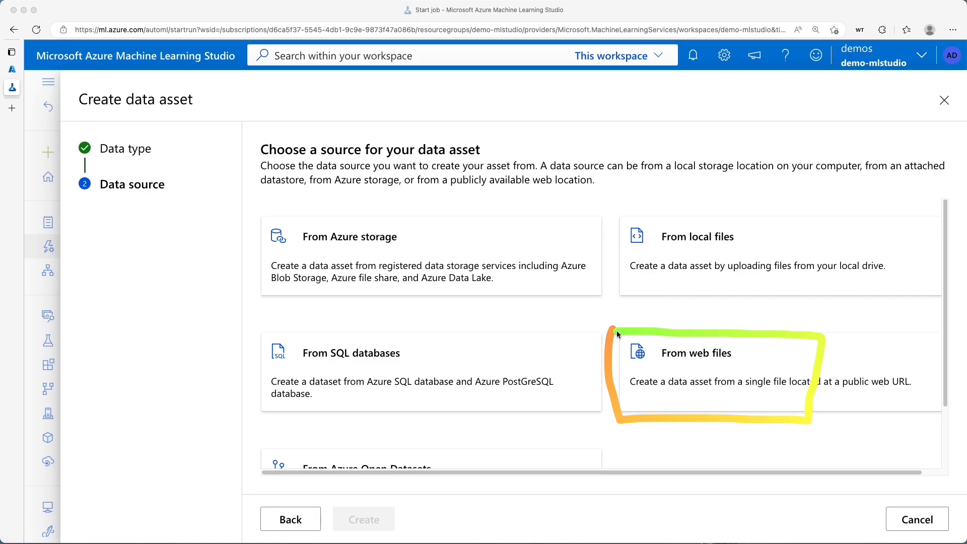
{"action": "left_click_drag", "start_coordinate": [655, 370], "coordinate": [733, 368]}
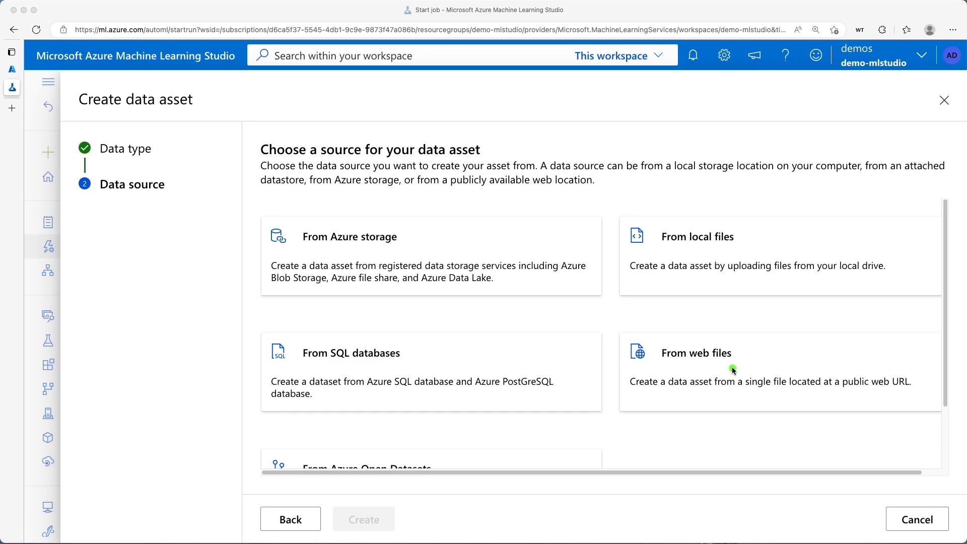
{"action": "key", "text": "Escape"}
Step: Switch to the paiml/wine-ratings repository on GitHub and open the raw version of wine-ratings.csv
{"action": "key", "text": "super+grave"}
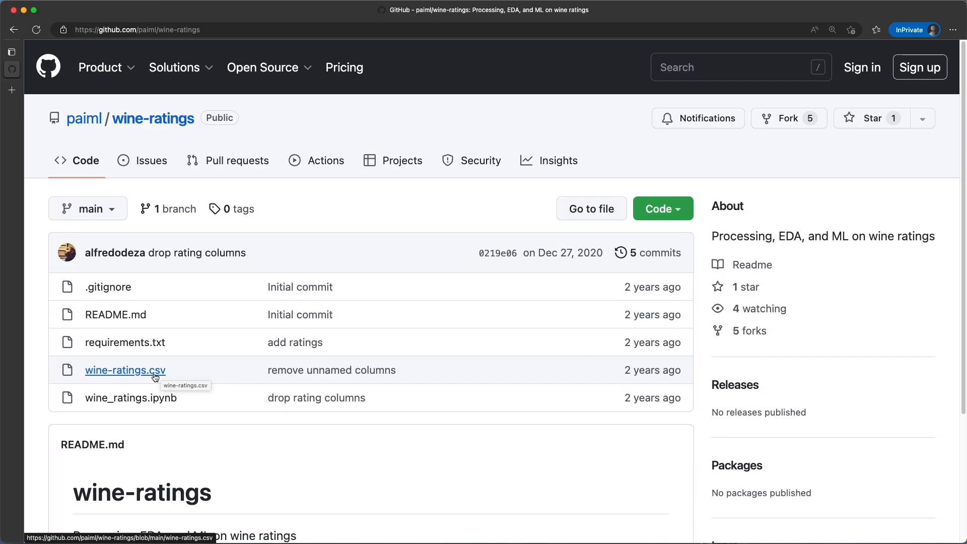
{"action": "left_click", "coordinate": [128, 371]}
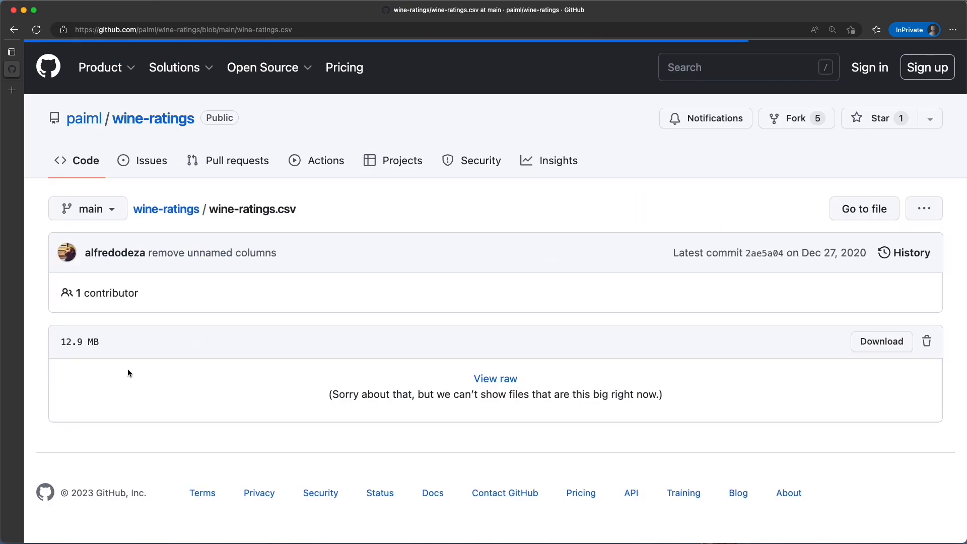
{"action": "left_click", "coordinate": [490, 380]}
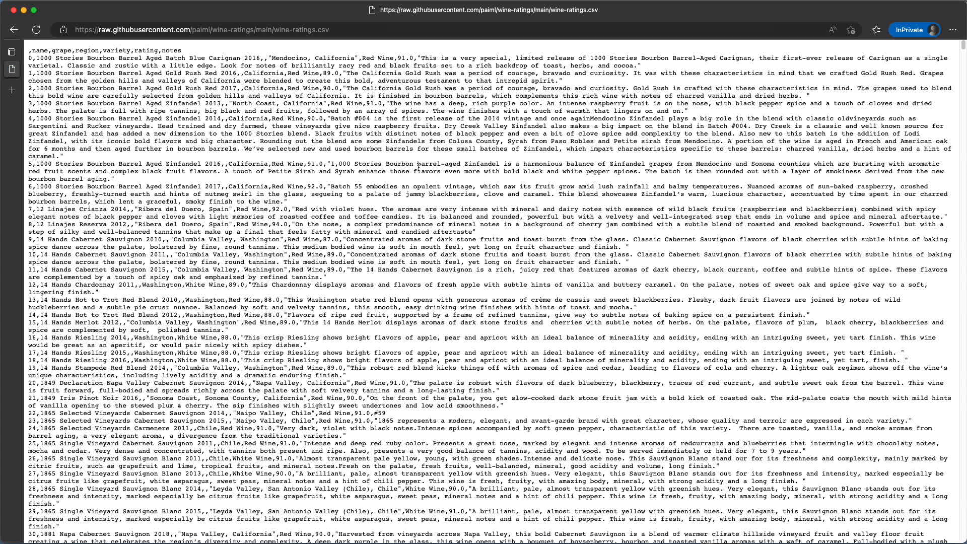
{"action": "key", "text": "ctrl+a"}
{"action": "mouse_move", "coordinate": [50, 13]}
{"action": "left_mouse_down"}
{"action": "mouse_move", "coordinate": [133, 62]}
{"action": "mouse_move", "coordinate": [362, 60]}
{"action": "mouse_move", "coordinate": [363, 20]}
{"action": "left_mouse_up"}
{"action": "left_click_drag", "start_coordinate": [81, 36], "coordinate": [207, 50]}
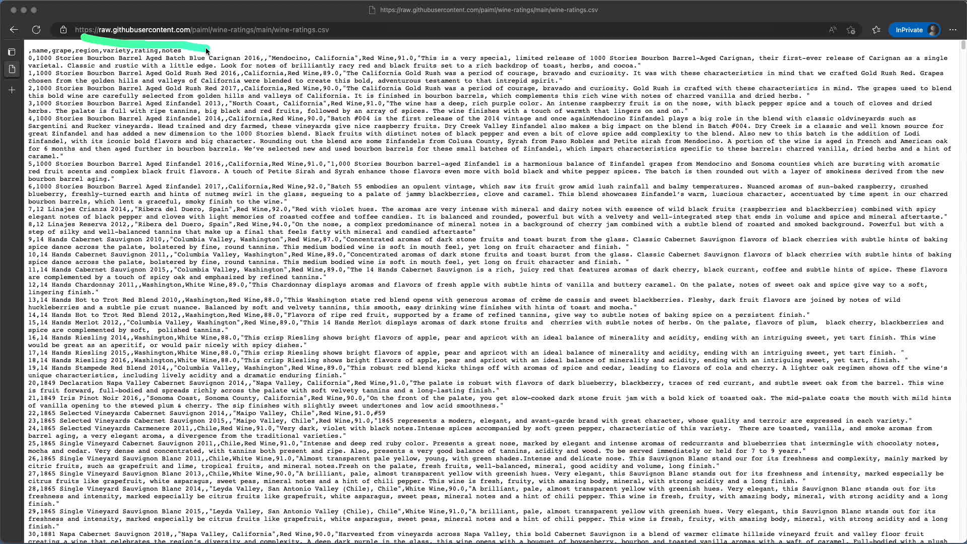
{"action": "mouse_move", "coordinate": [350, 21]}
{"action": "left_mouse_down"}
{"action": "mouse_move", "coordinate": [348, 46]}
{"action": "mouse_move", "coordinate": [69, 66]}
{"action": "mouse_move", "coordinate": [54, 22]}
{"action": "left_mouse_up"}
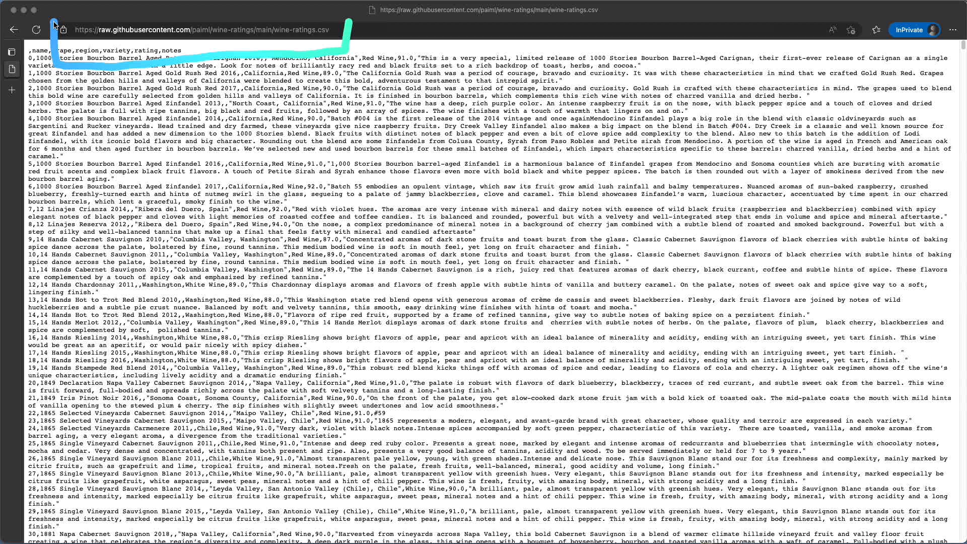
{"action": "left_click", "coordinate": [15, 30]}
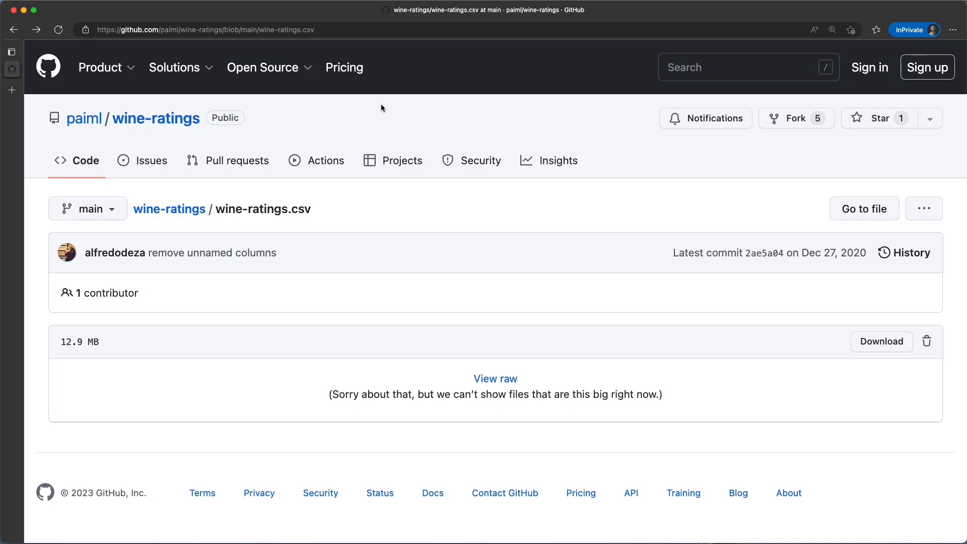
{"action": "key", "text": "super+]"}
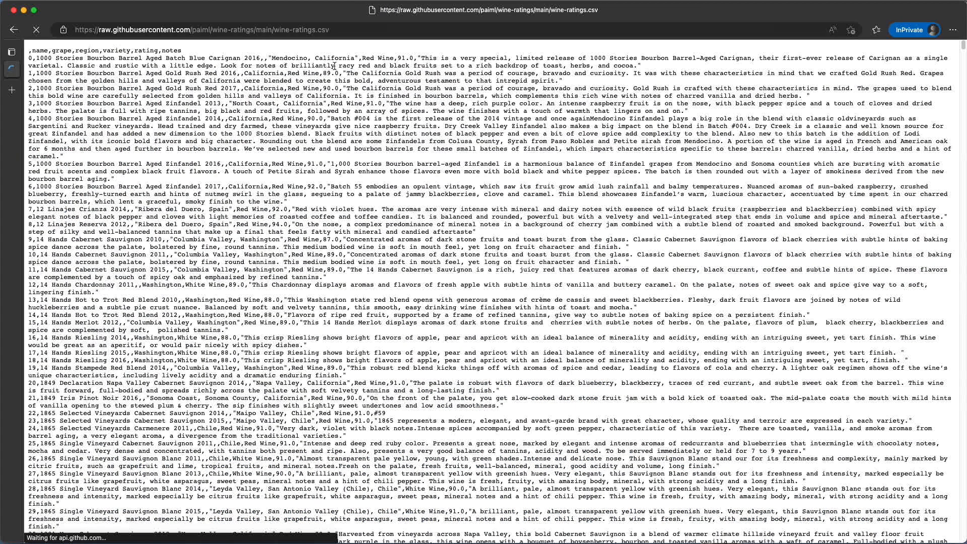
Step: Copy the web address of the raw wine-ratings.csv file and return to the data asset setup in Azure Machine Learning Studio
{"action": "left_click", "coordinate": [346, 33]}
{"action": "key", "text": "super+c"}
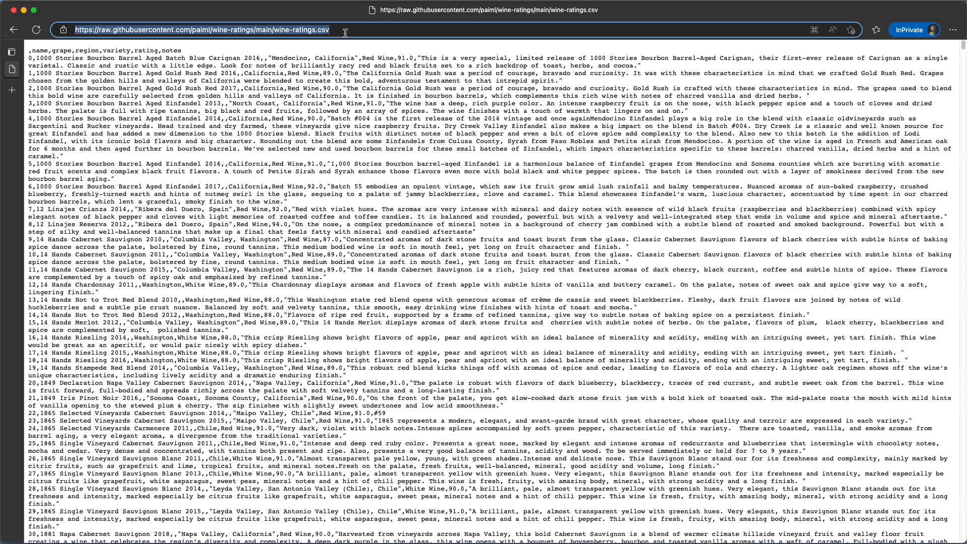
{"action": "key", "text": "super+grave"}
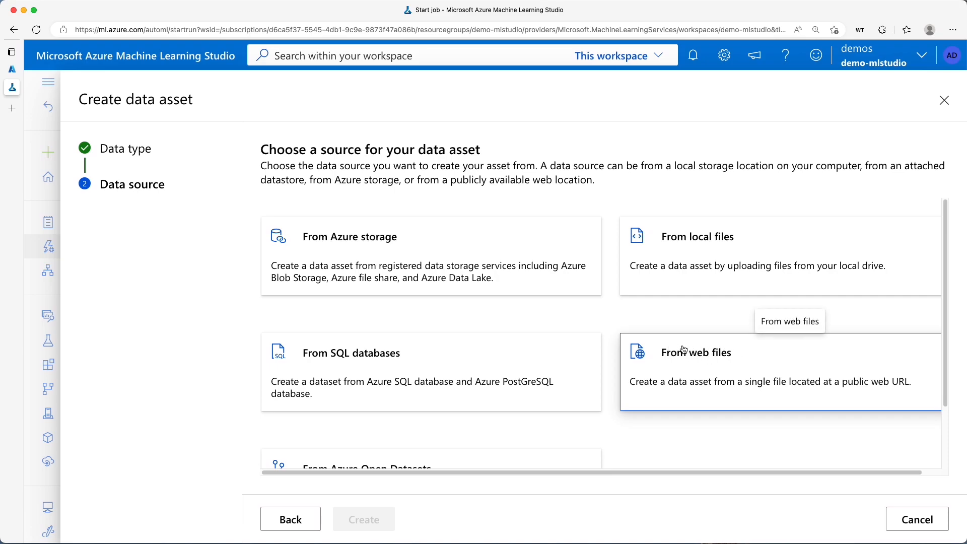
Step: Choose From web files as the data asset's source and proceed to the Web URL stage
{"action": "left_click", "coordinate": [699, 353]}
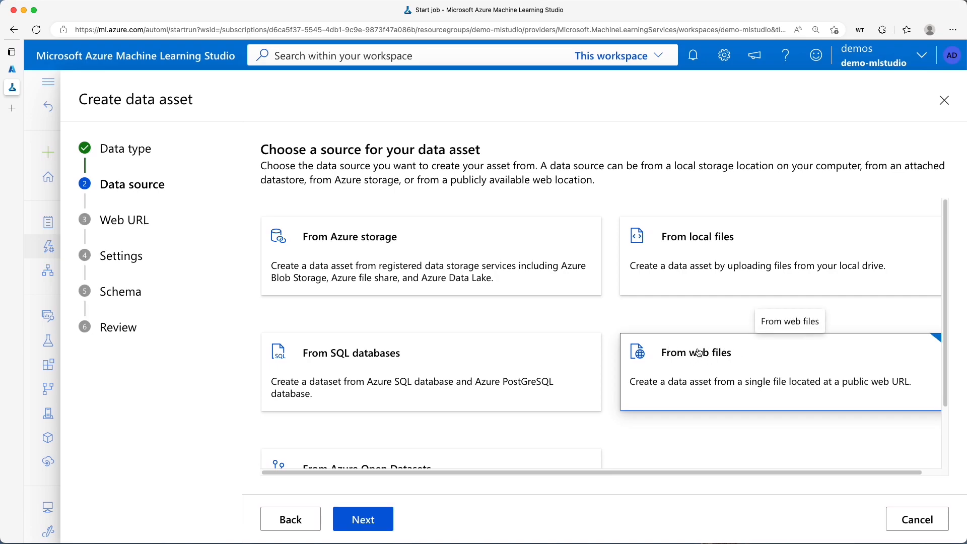
{"action": "scroll", "coordinate": [402, 416], "scroll_direction": "down", "scroll_amount": 2}
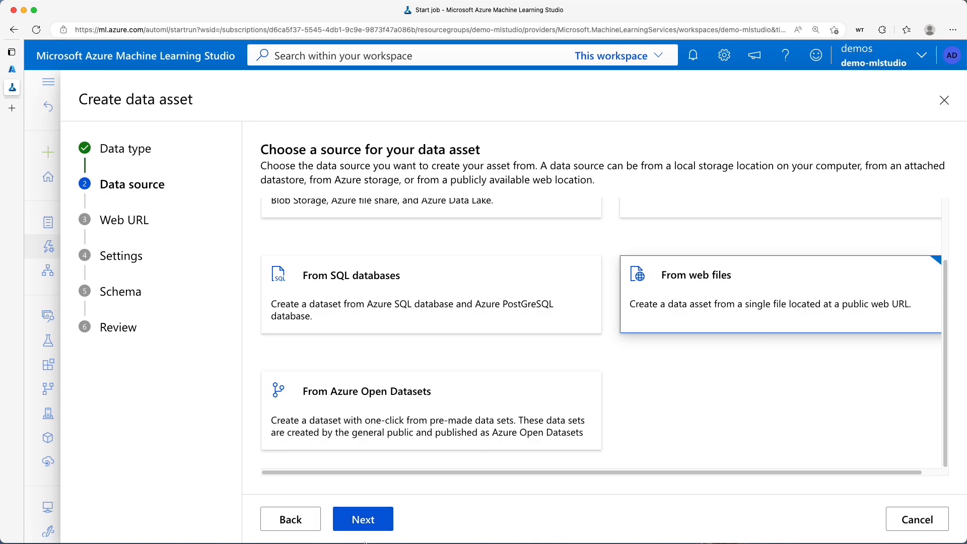
{"action": "left_click", "coordinate": [366, 522]}
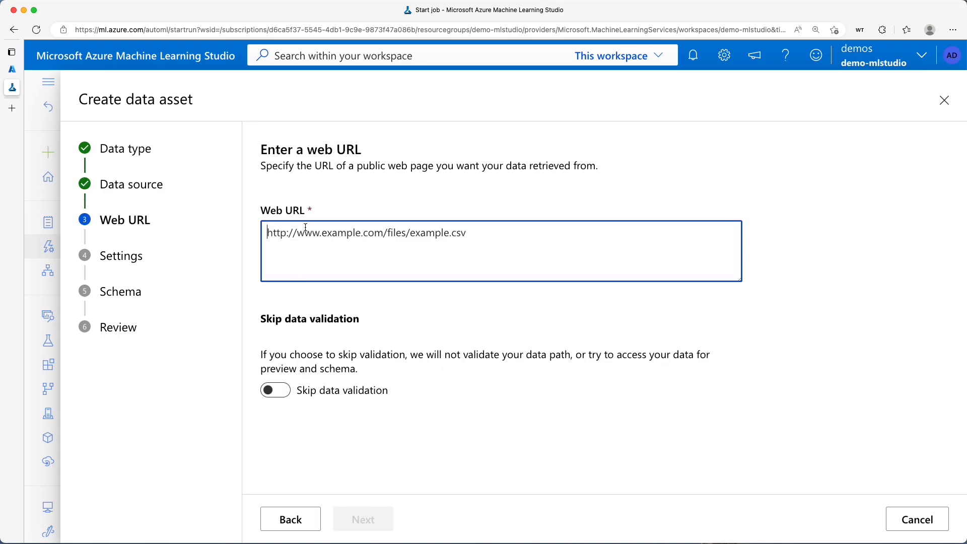
{"action": "key", "text": "super+v"}
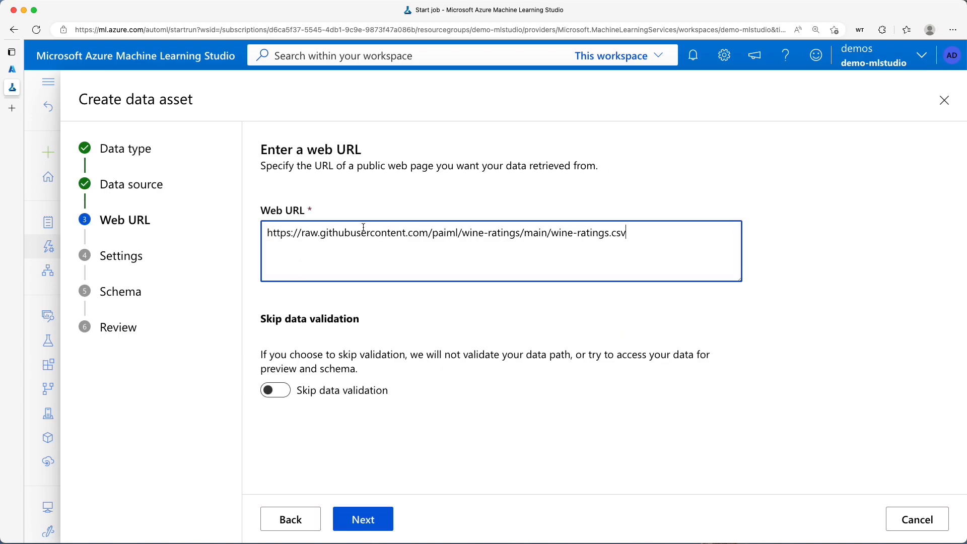
{"action": "left_click_drag", "start_coordinate": [319, 234], "coordinate": [421, 235]}
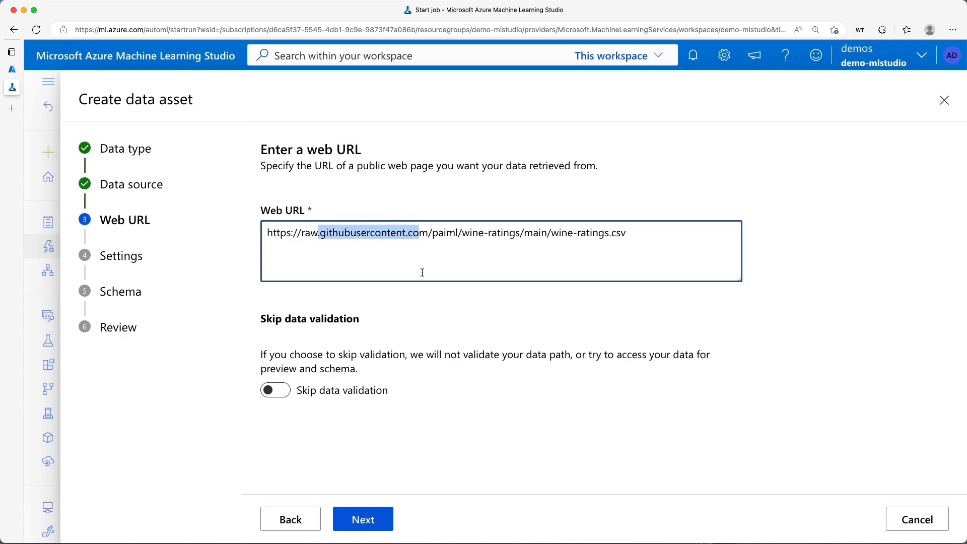
{"action": "left_click", "coordinate": [345, 460]}
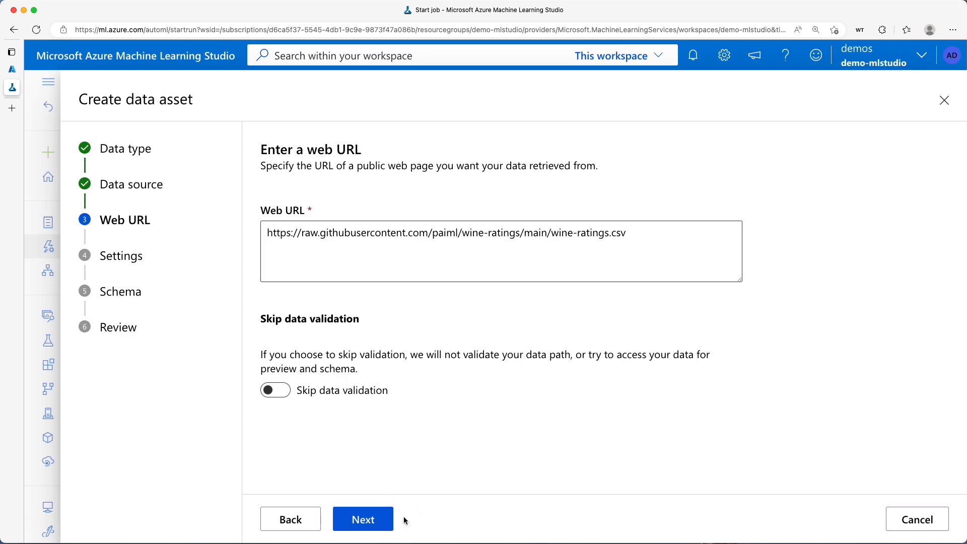
{"action": "left_click", "coordinate": [372, 523]}
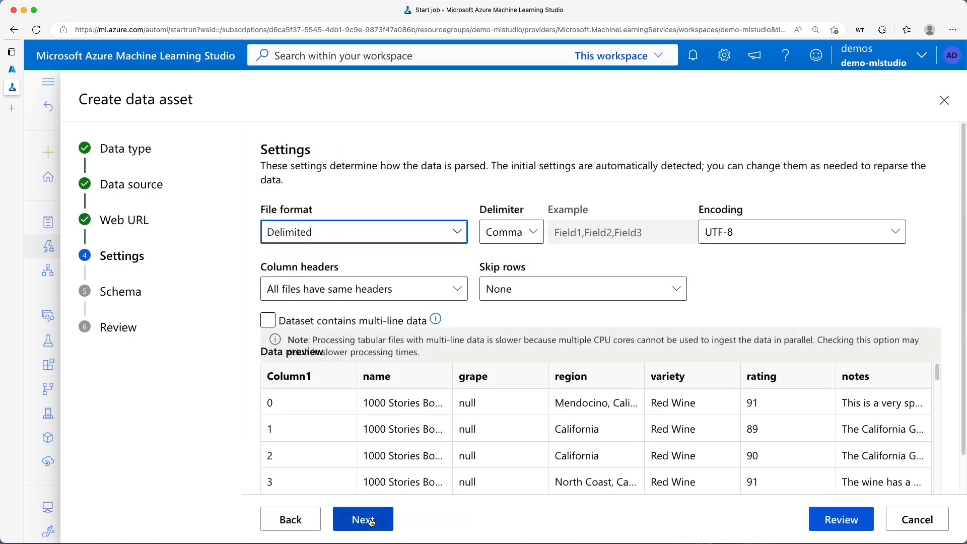
Step: Examine the data preview's columns and rows, including Column1, grape, region, variety and rating
{"action": "scroll", "coordinate": [507, 425], "scroll_direction": "down", "scroll_amount": 3}
{"action": "scroll", "coordinate": [507, 425], "scroll_direction": "up", "scroll_amount": 3}
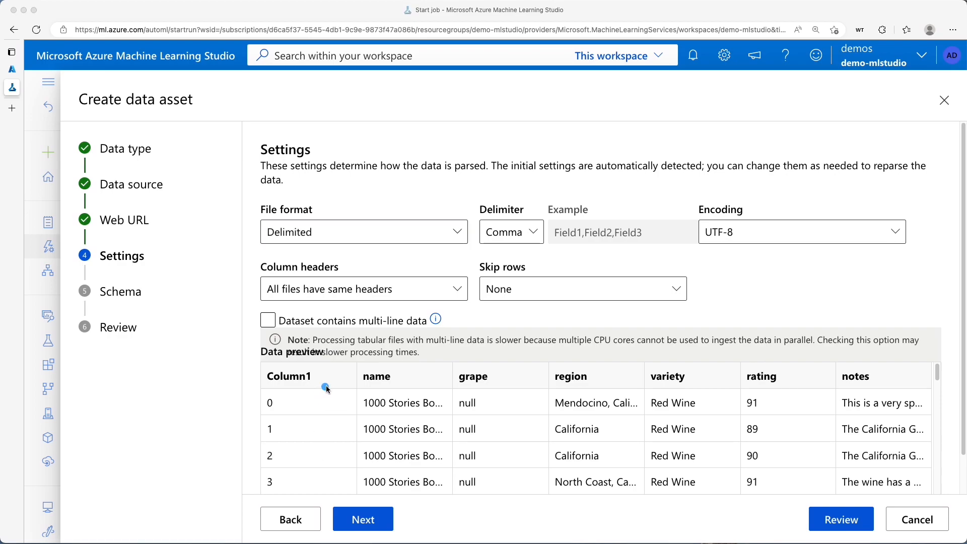
{"action": "mouse_move", "coordinate": [354, 360]}
{"action": "left_mouse_down"}
{"action": "mouse_move", "coordinate": [252, 360]}
{"action": "mouse_move", "coordinate": [256, 504]}
{"action": "mouse_move", "coordinate": [382, 493]}
{"action": "mouse_move", "coordinate": [365, 358]}
{"action": "left_mouse_up"}
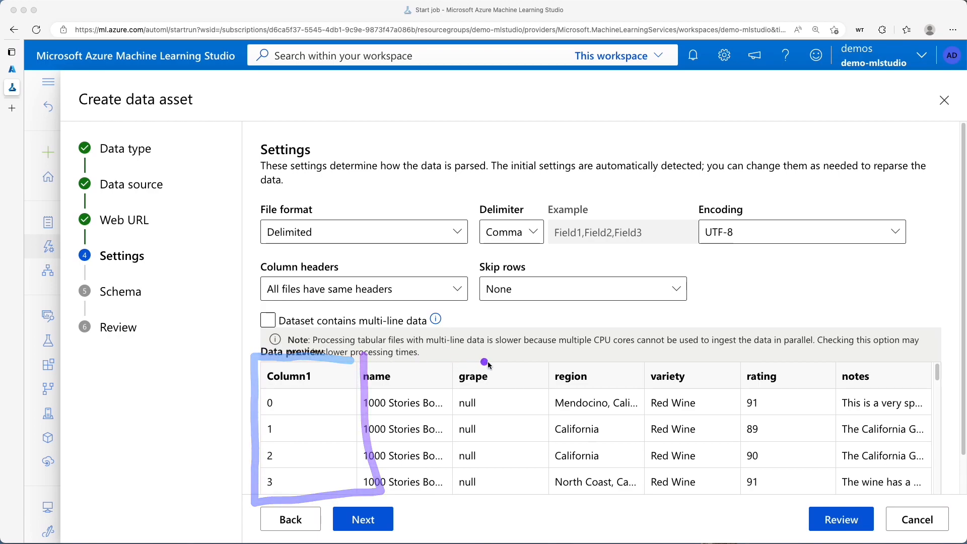
{"action": "mouse_move", "coordinate": [557, 364]}
{"action": "left_mouse_down"}
{"action": "mouse_move", "coordinate": [451, 361]}
{"action": "mouse_move", "coordinate": [440, 513]}
{"action": "mouse_move", "coordinate": [529, 508]}
{"action": "mouse_move", "coordinate": [554, 431]}
{"action": "mouse_move", "coordinate": [557, 365]}
{"action": "mouse_move", "coordinate": [550, 373]}
{"action": "left_mouse_up"}
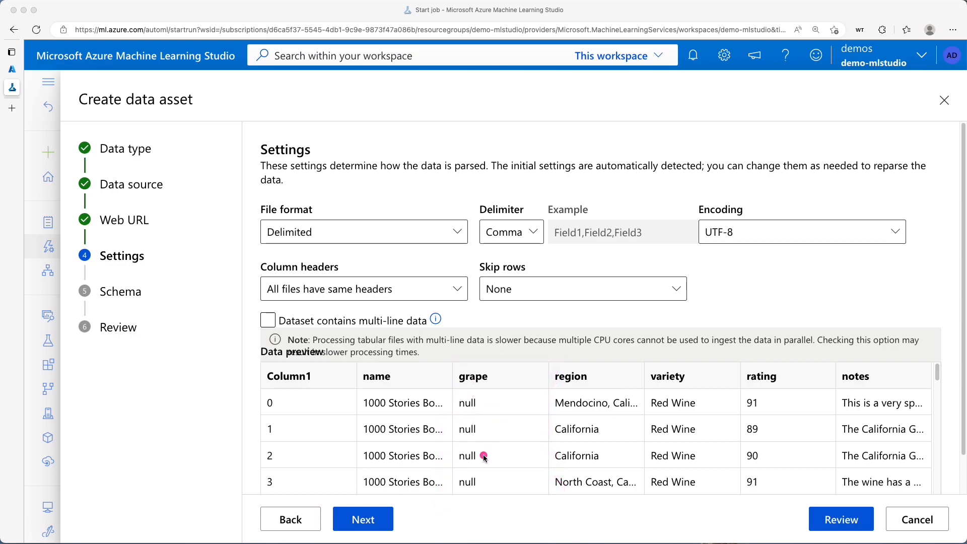
{"action": "mouse_move", "coordinate": [739, 364]}
{"action": "left_mouse_down"}
{"action": "mouse_move", "coordinate": [650, 364]}
{"action": "mouse_move", "coordinate": [640, 383]}
{"action": "mouse_move", "coordinate": [640, 491]}
{"action": "left_mouse_up"}
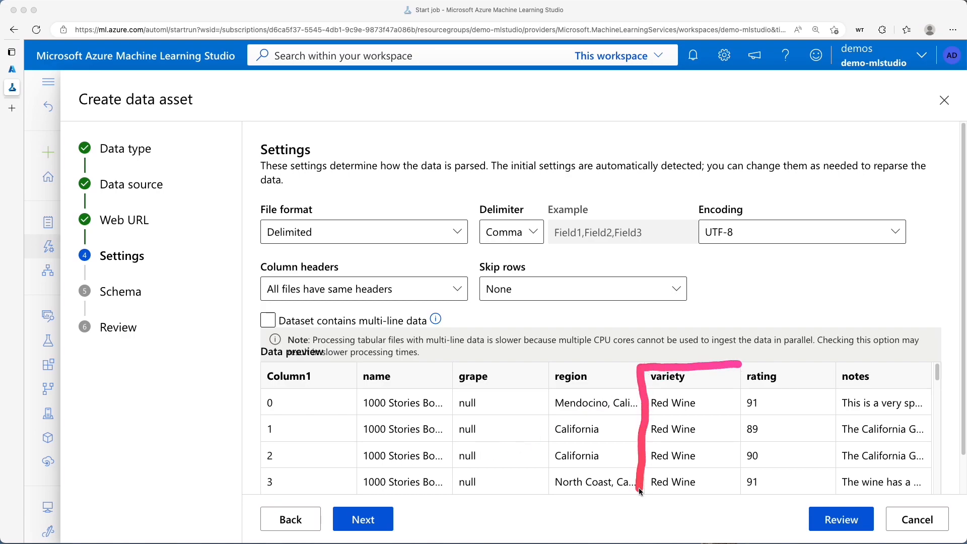
{"action": "scroll", "coordinate": [680, 455], "scroll_direction": "down", "scroll_amount": 1}
{"action": "scroll", "coordinate": [680, 454], "scroll_direction": "down", "scroll_amount": 8}
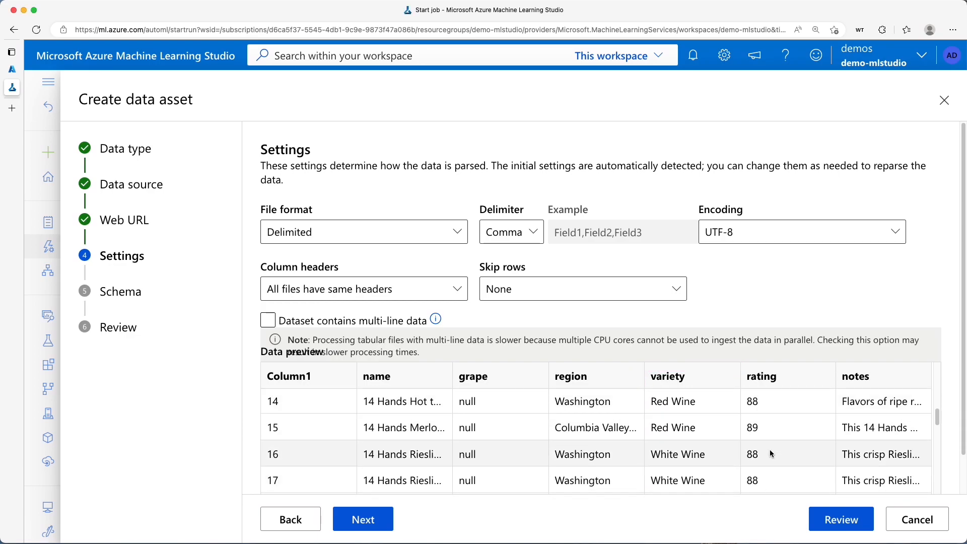
{"action": "scroll", "coordinate": [778, 444], "scroll_direction": "up", "scroll_amount": 1}
{"action": "scroll", "coordinate": [779, 444], "scroll_direction": "up", "scroll_amount": 5}
Step: Check the detected file format, encoding and delimiter settings used to parse the wine-ratings data
{"action": "key", "text": "ctrl+a"}
{"action": "left_click_drag", "start_coordinate": [305, 196], "coordinate": [288, 251]}
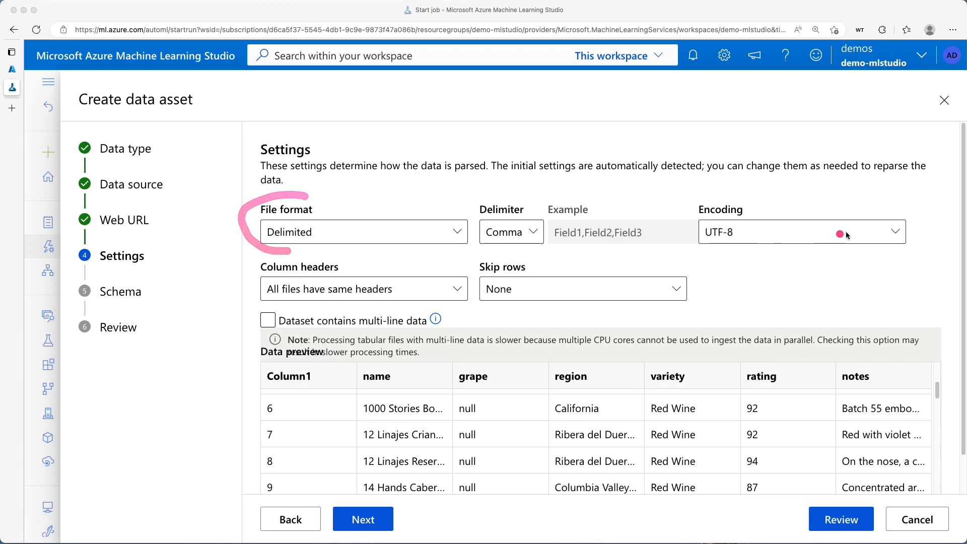
{"action": "mouse_move", "coordinate": [916, 208]}
{"action": "left_mouse_down"}
{"action": "mouse_move", "coordinate": [801, 262]}
{"action": "mouse_move", "coordinate": [695, 247]}
{"action": "left_mouse_up"}
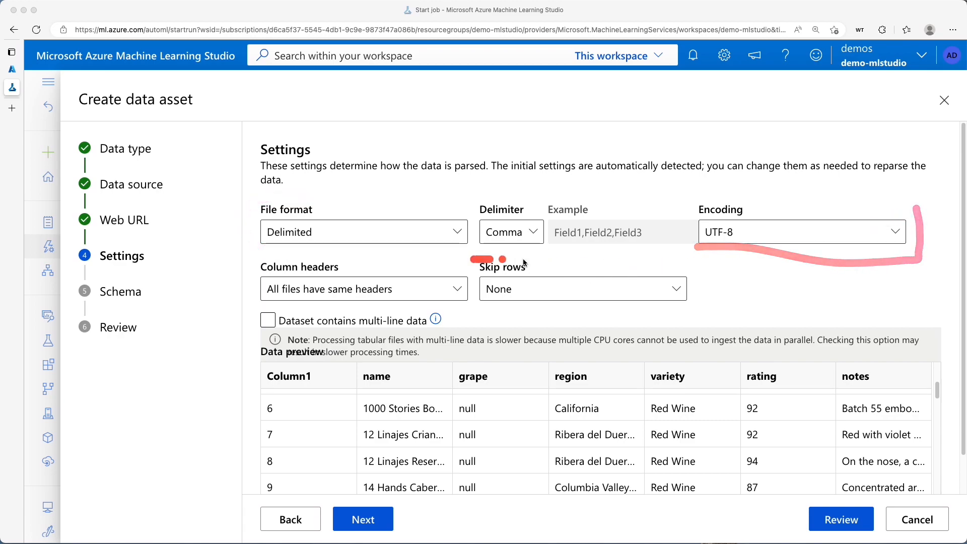
{"action": "left_click_drag", "start_coordinate": [503, 262], "coordinate": [629, 259]}
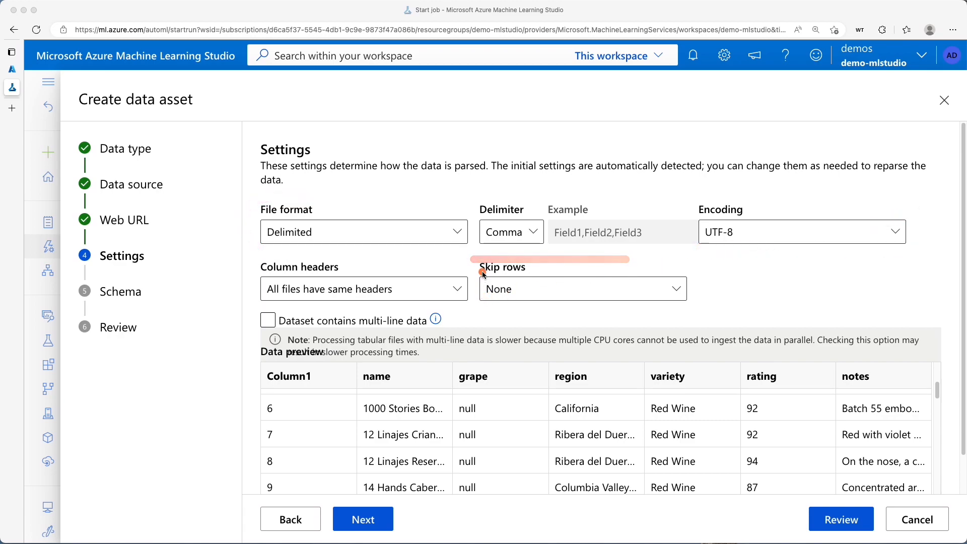
Step: Keep the detected parsing settings, including the column headers and skip rows options, and continue to the Schema stage
{"action": "left_click_drag", "start_coordinate": [470, 262], "coordinate": [472, 306]}
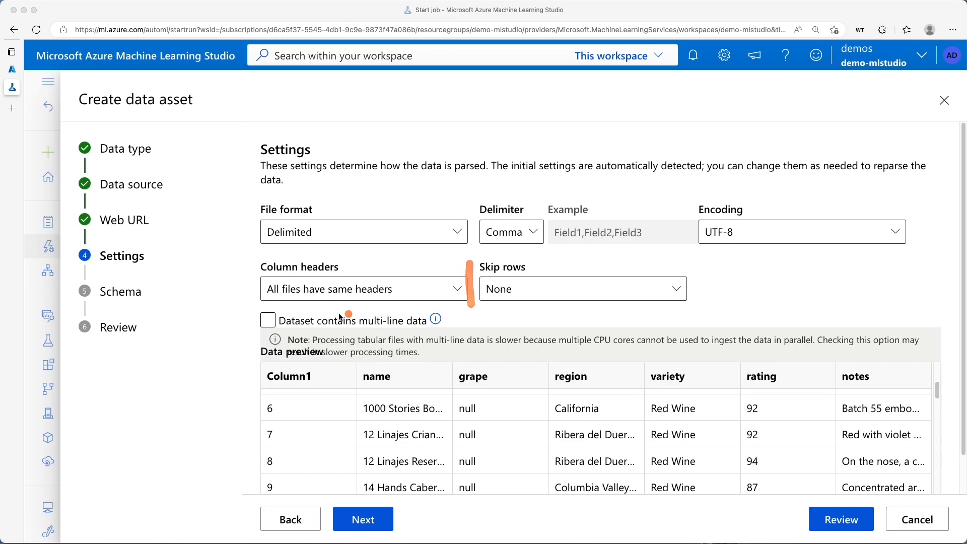
{"action": "mouse_move", "coordinate": [351, 256]}
{"action": "left_mouse_down"}
{"action": "mouse_move", "coordinate": [348, 291]}
{"action": "mouse_move", "coordinate": [238, 296]}
{"action": "mouse_move", "coordinate": [244, 252]}
{"action": "mouse_move", "coordinate": [363, 252]}
{"action": "left_mouse_up"}
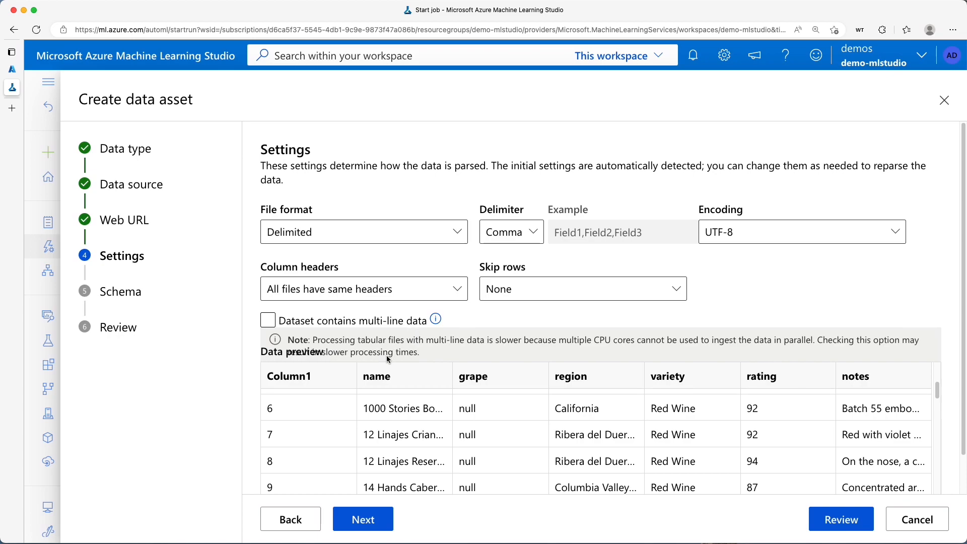
{"action": "left_click", "coordinate": [378, 522]}
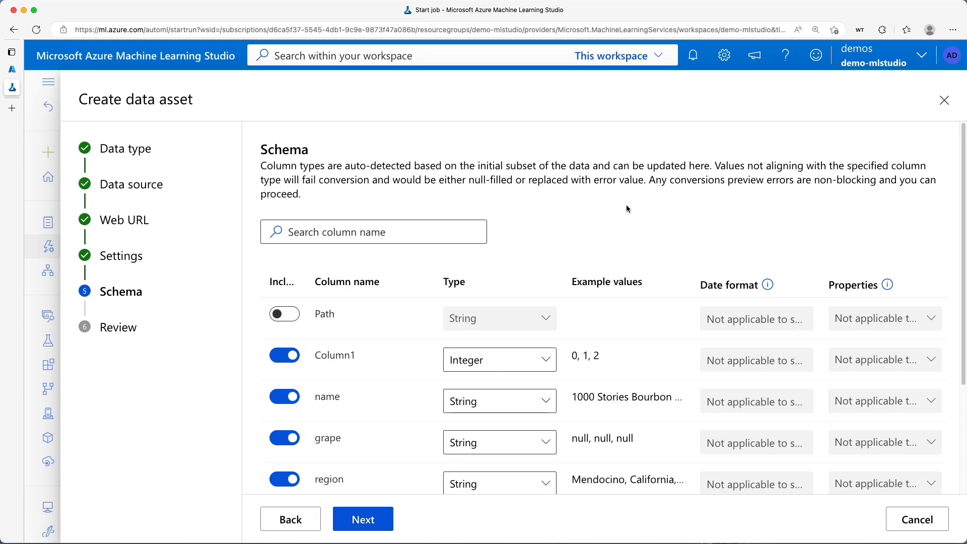
Step: Exclude the Column1, name, grape and notes columns from the schema and continue to the review
{"action": "scroll", "coordinate": [595, 213], "scroll_direction": "down", "scroll_amount": 3}
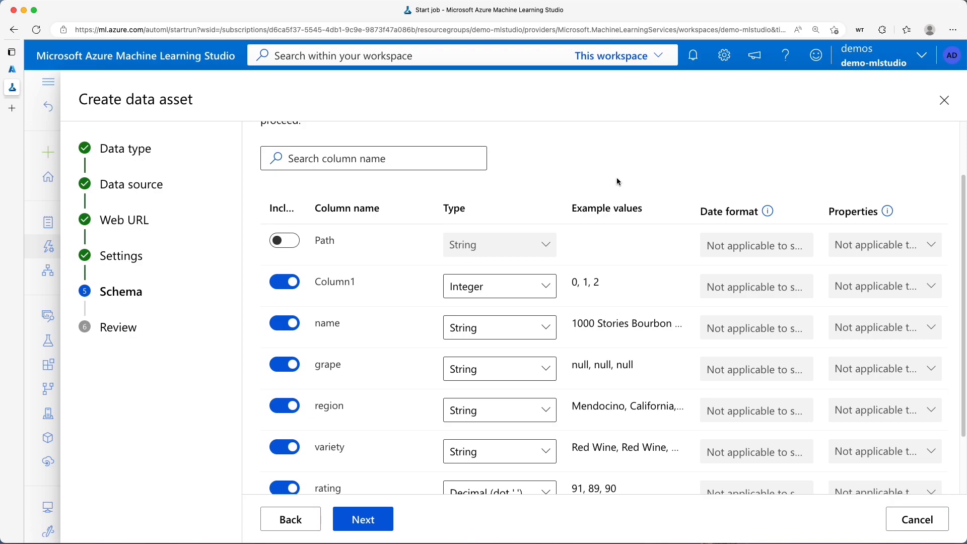
{"action": "left_click", "coordinate": [295, 288]}
{"action": "scroll", "coordinate": [329, 282], "scroll_direction": "down", "scroll_amount": 2}
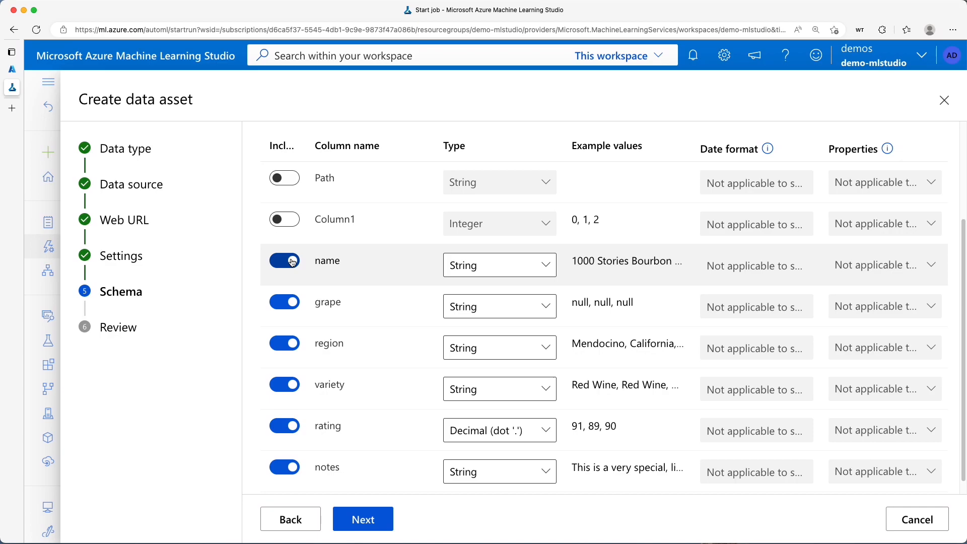
{"action": "left_click", "coordinate": [292, 263]}
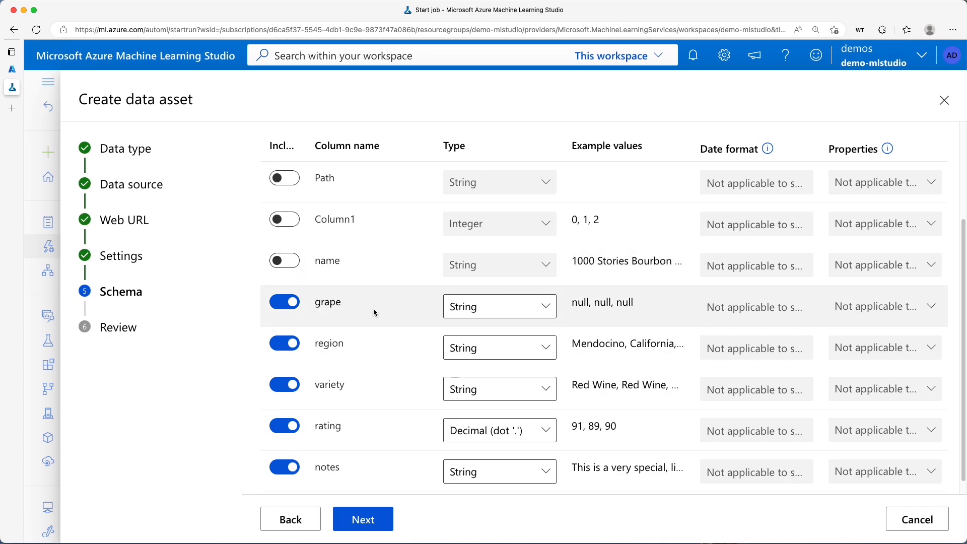
{"action": "left_click", "coordinate": [296, 306]}
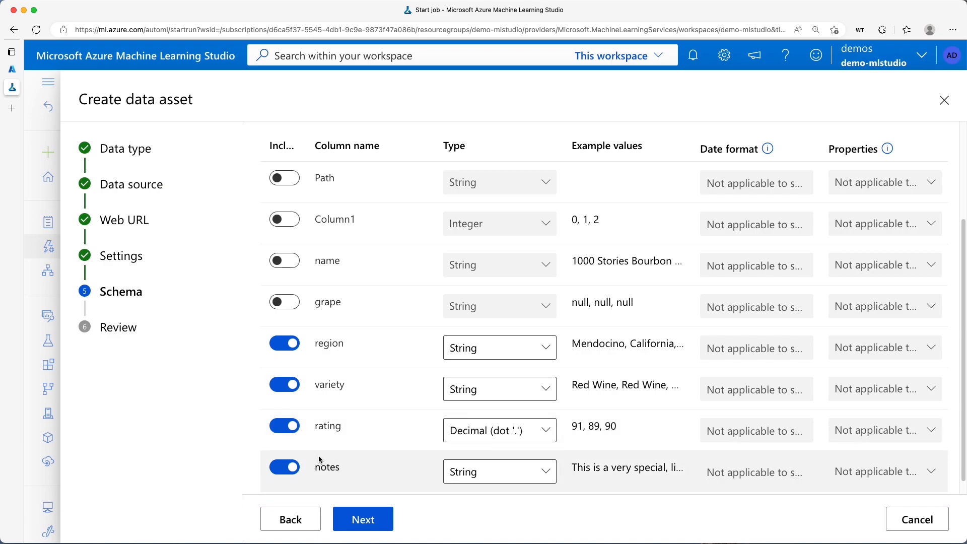
{"action": "left_click", "coordinate": [286, 467]}
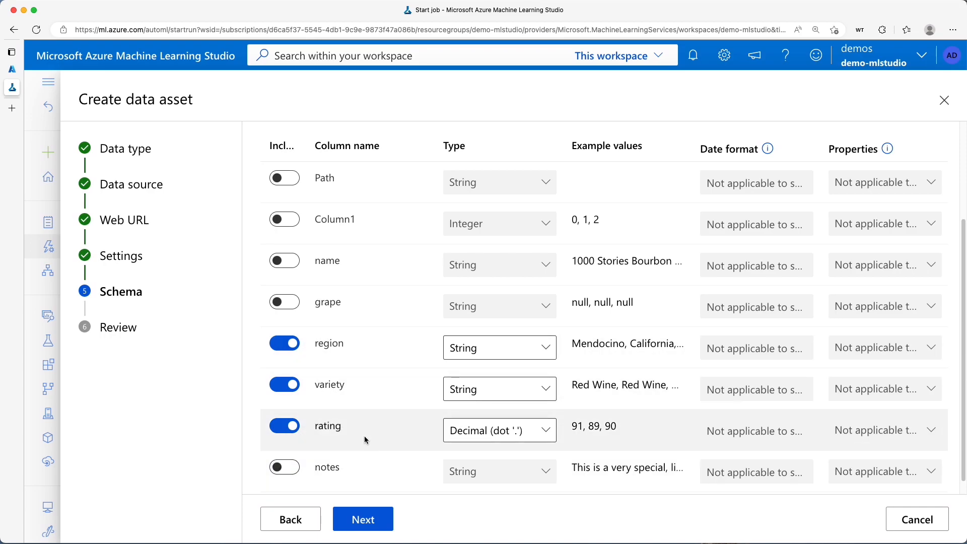
{"action": "left_click", "coordinate": [364, 526]}
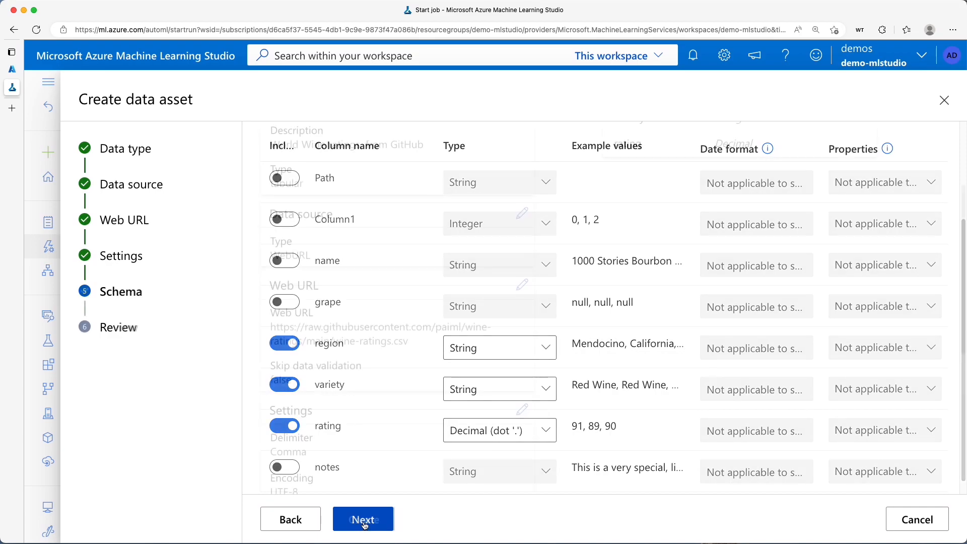
Step: Review the wine-ratings data asset's source and schema summary and create the asset
{"action": "scroll", "coordinate": [416, 452], "scroll_direction": "up", "scroll_amount": 2}
{"action": "scroll", "coordinate": [416, 452], "scroll_direction": "up", "scroll_amount": 1}
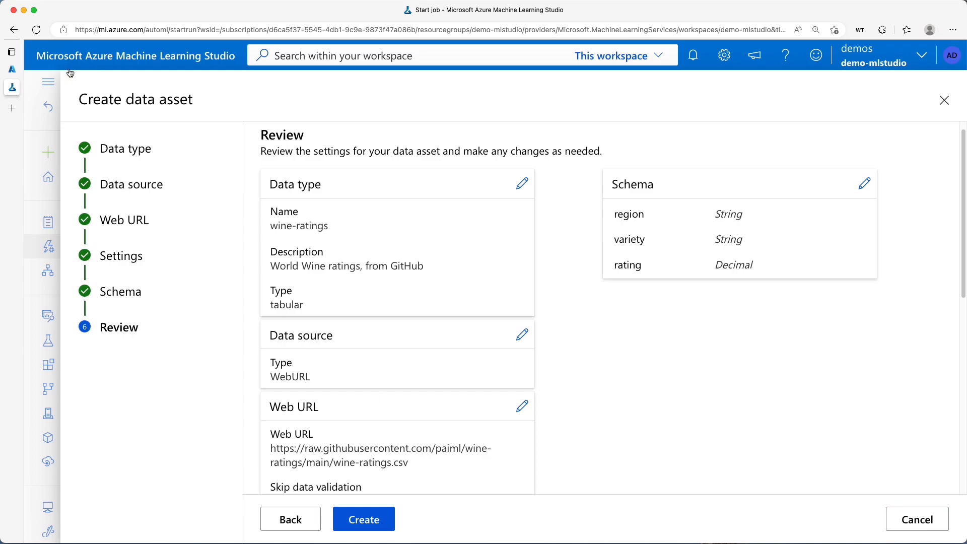
{"action": "left_click", "coordinate": [365, 524]}
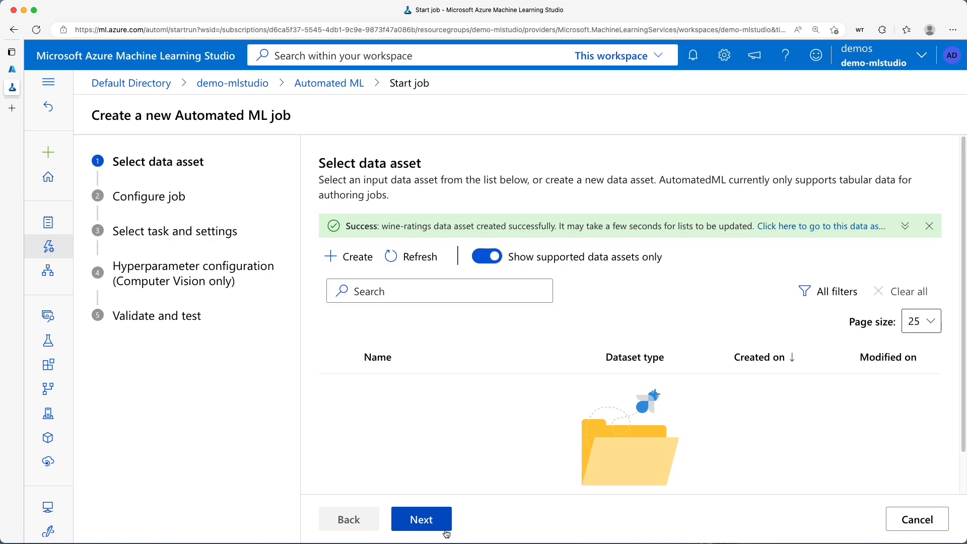
Step: Refresh the data asset list, select wine-ratings as the job's input and continue to the job configuration
{"action": "mouse_move", "coordinate": [583, 369]}
{"action": "left_mouse_down"}
{"action": "mouse_move", "coordinate": [310, 395]}
{"action": "mouse_move", "coordinate": [543, 482]}
{"action": "left_mouse_up"}
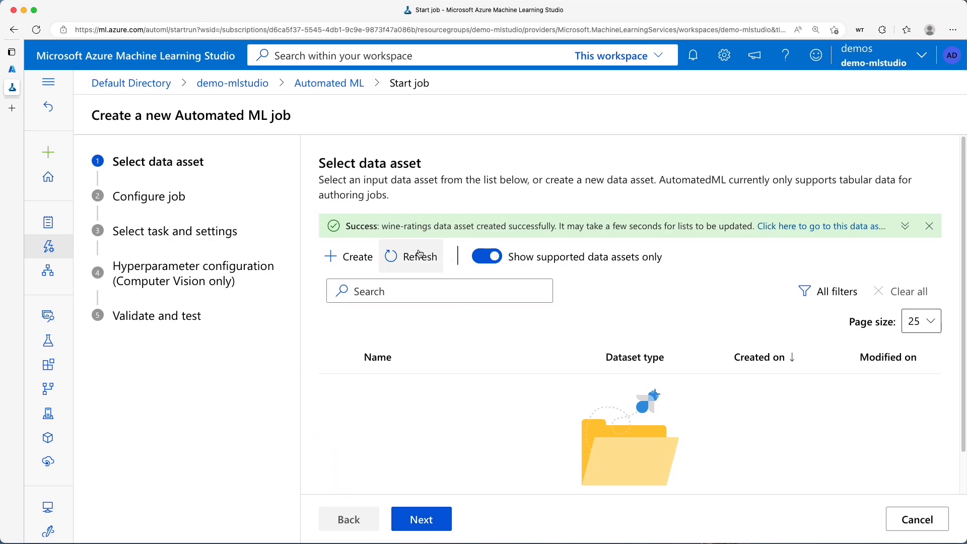
{"action": "left_click", "coordinate": [394, 257]}
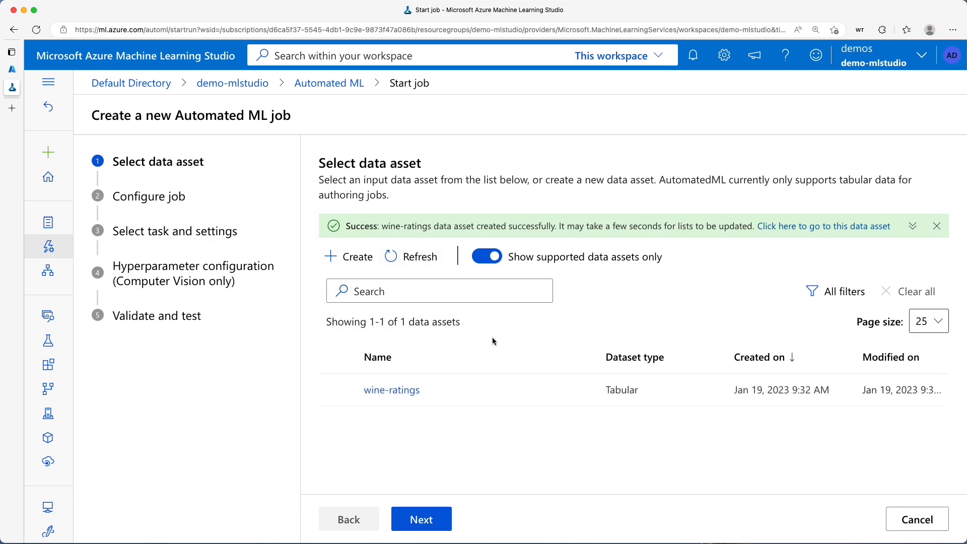
{"action": "left_click", "coordinate": [338, 391]}
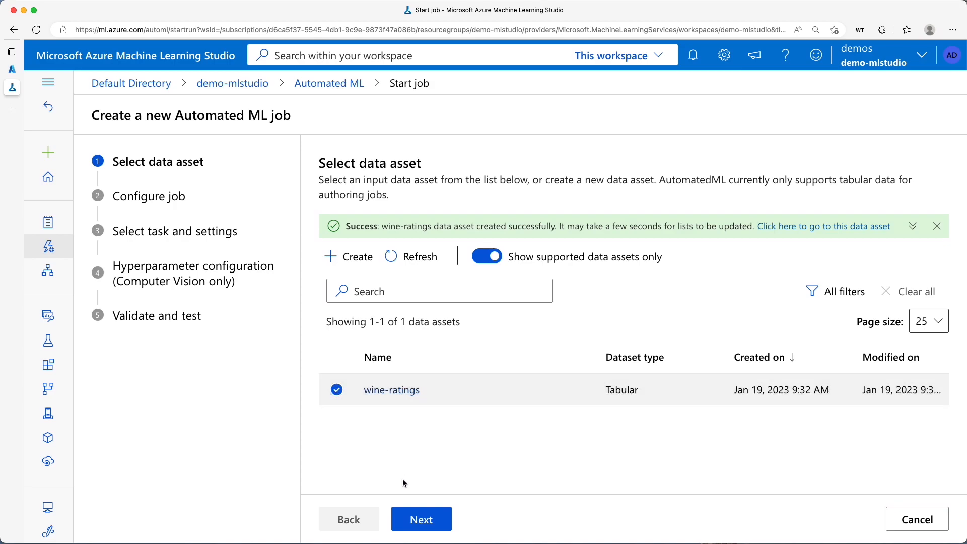
{"action": "left_click", "coordinate": [419, 522]}
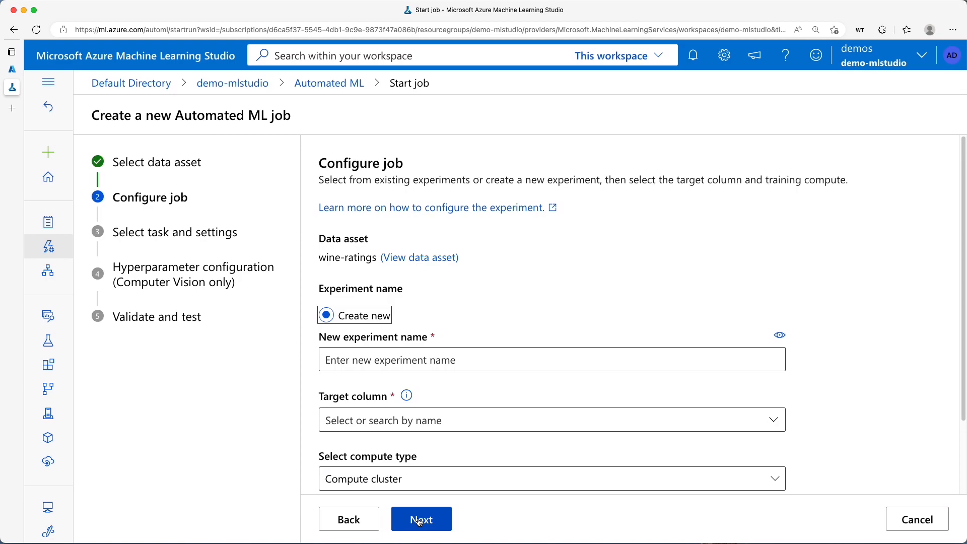
Step: Name the new experiment automl-experiment
{"action": "left_click", "coordinate": [432, 362]}
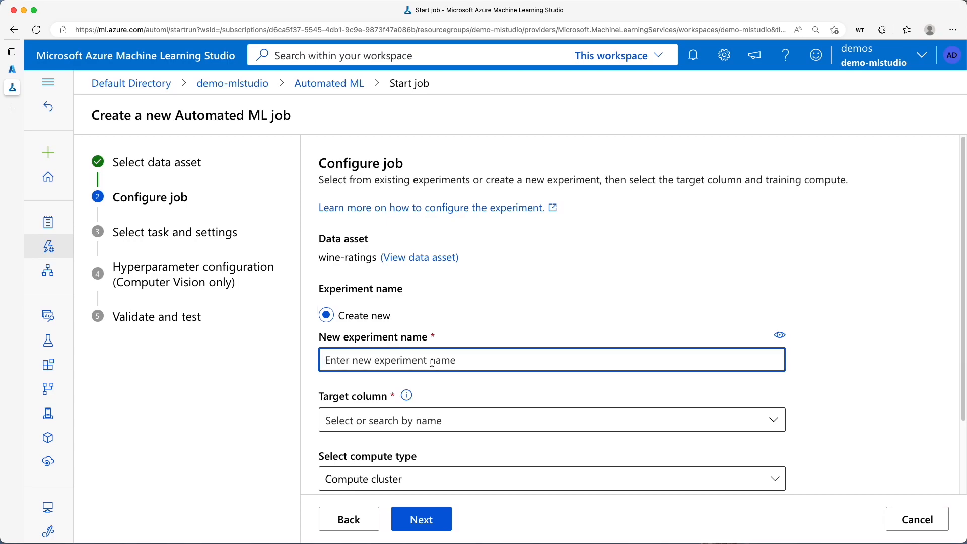
{"action": "type", "text": "automl-"}
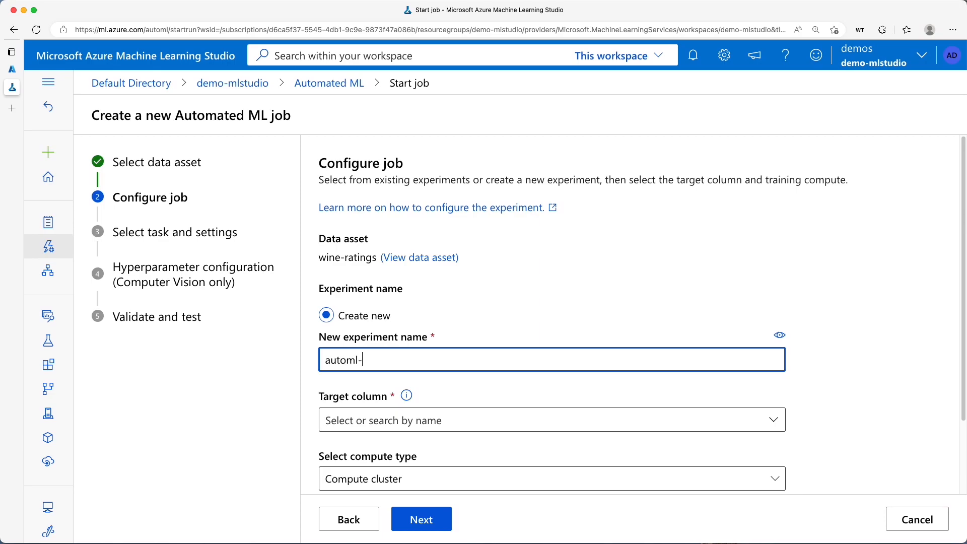
{"action": "type", "text": "experiment"}
{"action": "scroll", "coordinate": [498, 395], "scroll_direction": "down", "scroll_amount": 1}
{"action": "scroll", "coordinate": [498, 394], "scroll_direction": "down", "scroll_amount": 3}
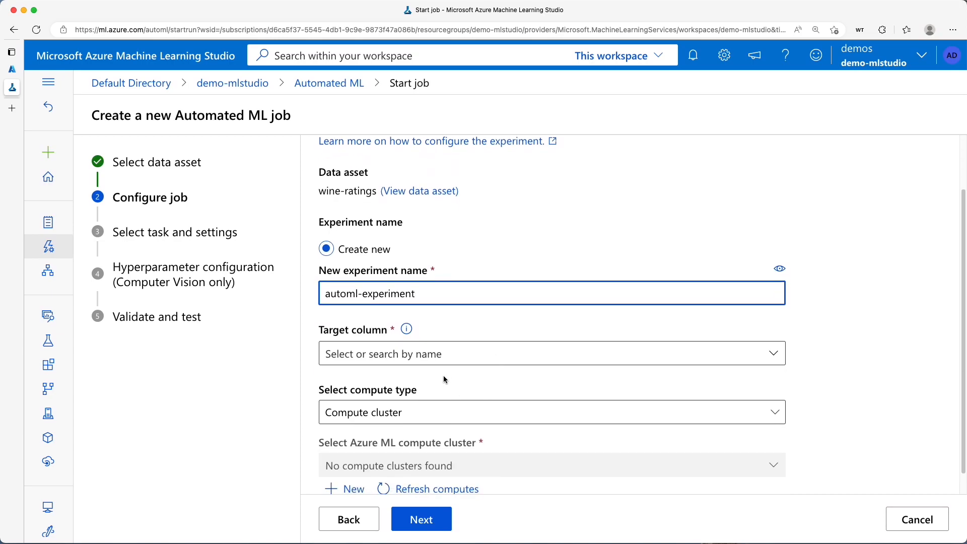
Step: Check the explanation of the target column and set it to rating (Decimal)
{"action": "left_click", "coordinate": [404, 332]}
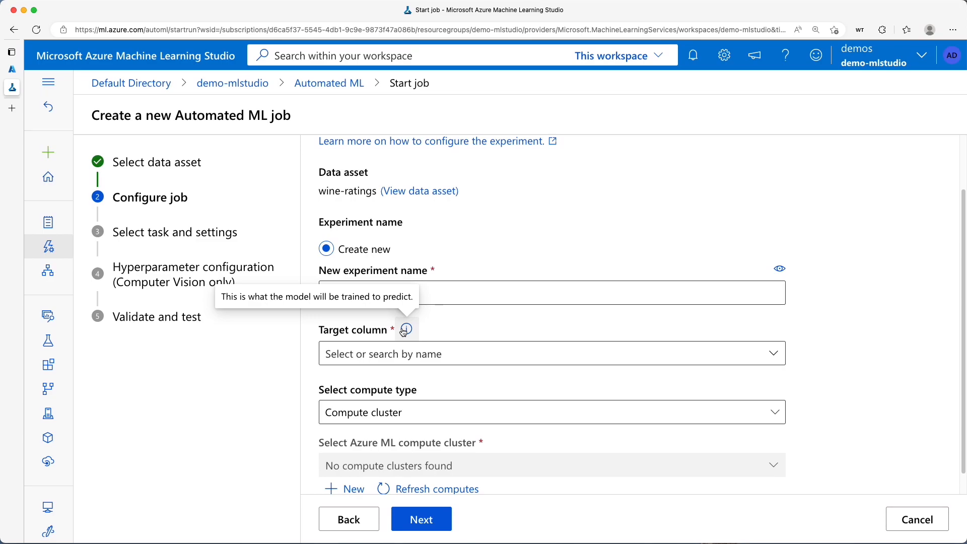
{"action": "left_click", "coordinate": [778, 359]}
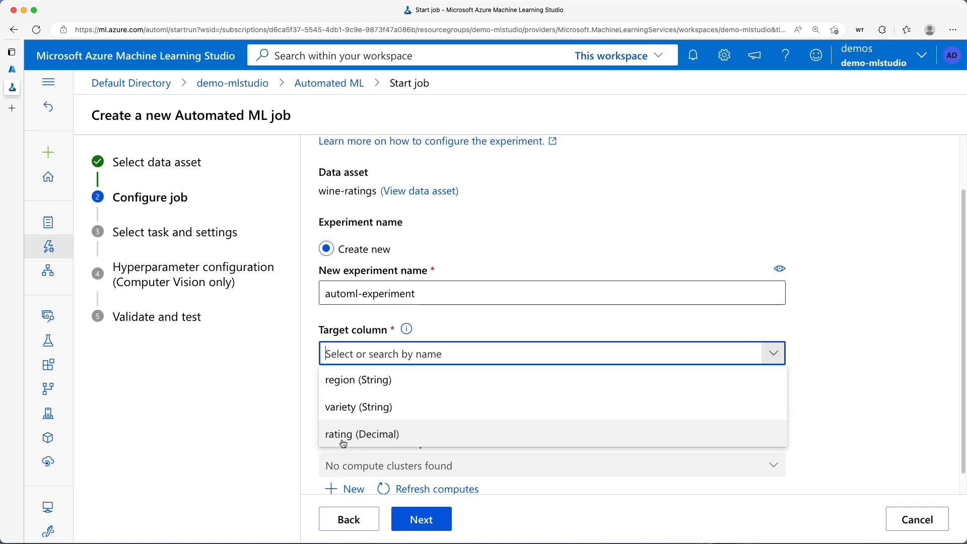
{"action": "left_click", "coordinate": [374, 437]}
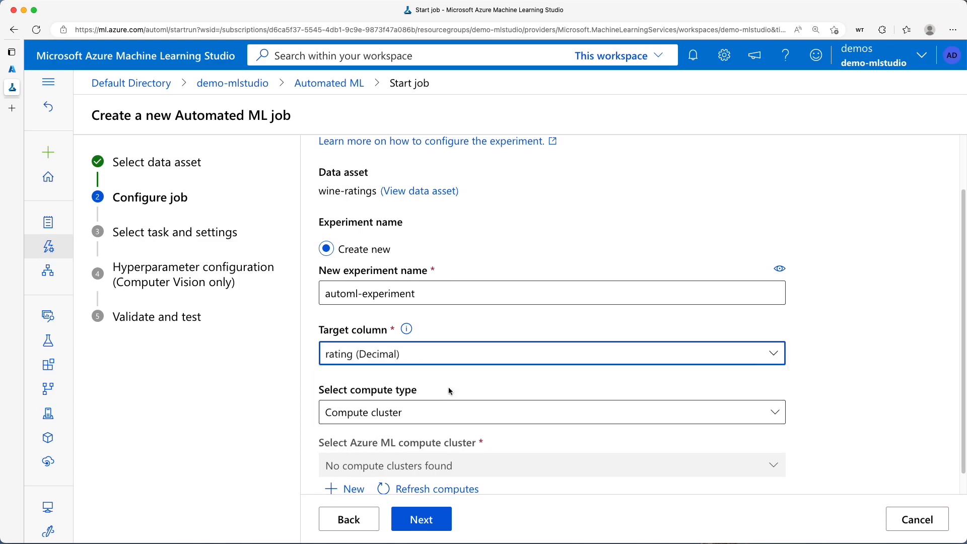
Step: Examine the compute type choices for the job, keeping Compute cluster selected
{"action": "scroll", "coordinate": [451, 388], "scroll_direction": "down", "scroll_amount": 1}
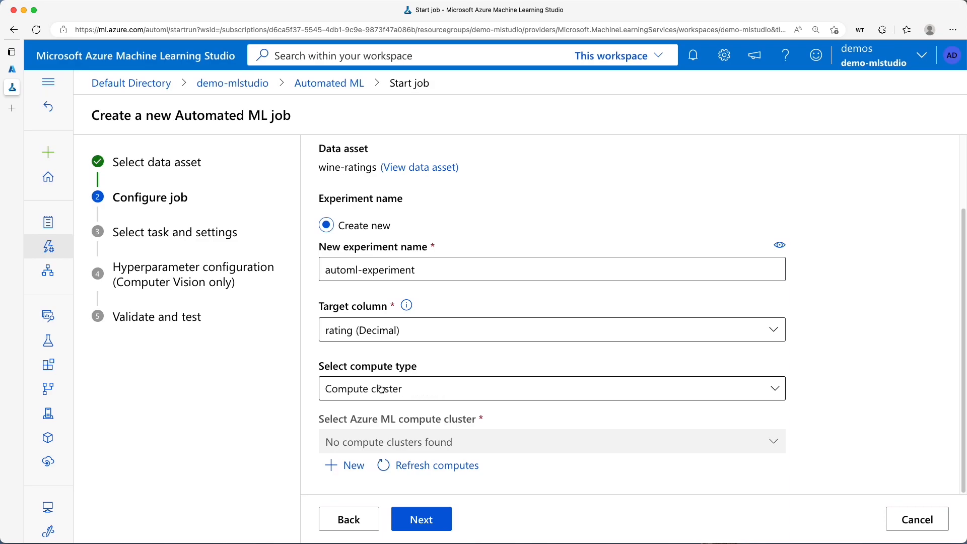
{"action": "left_click", "coordinate": [772, 390]}
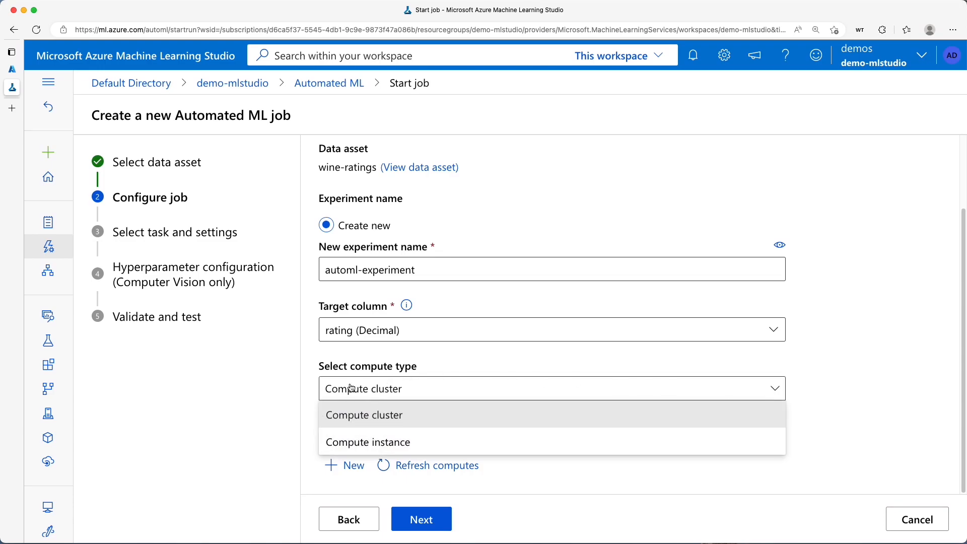
{"action": "left_click", "coordinate": [308, 421]}
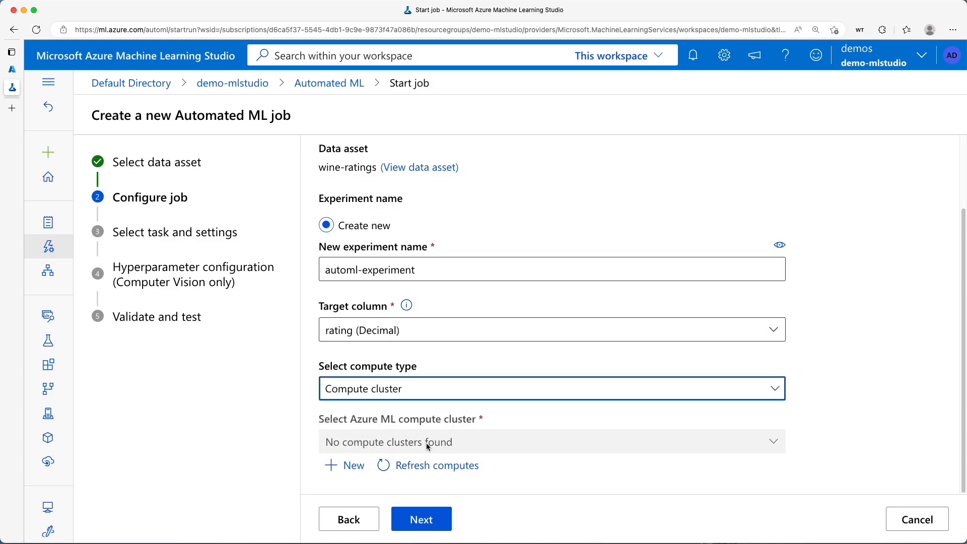
{"action": "left_click", "coordinate": [577, 395]}
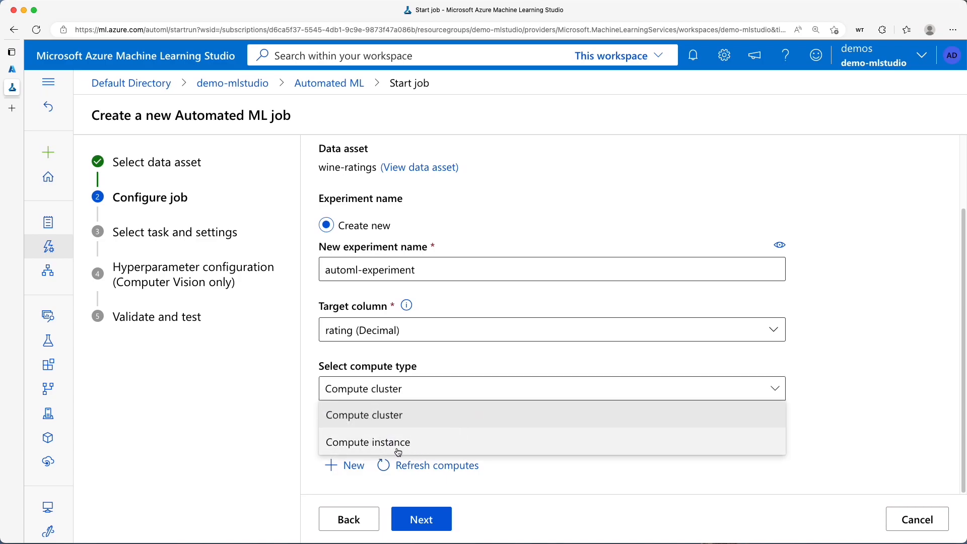
{"action": "left_click", "coordinate": [830, 412]}
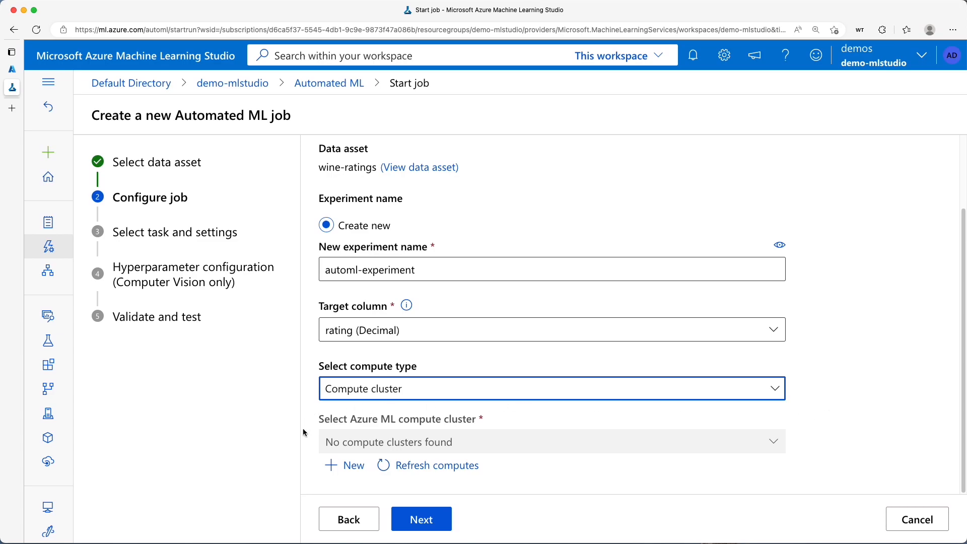
Step: Start creating a new compute cluster for the job and check its location and virtual machine tier options
{"action": "key", "text": "ctrl+a"}
{"action": "mouse_move", "coordinate": [325, 448]}
{"action": "left_mouse_down"}
{"action": "mouse_move", "coordinate": [312, 485]}
{"action": "mouse_move", "coordinate": [366, 487]}
{"action": "left_mouse_up"}
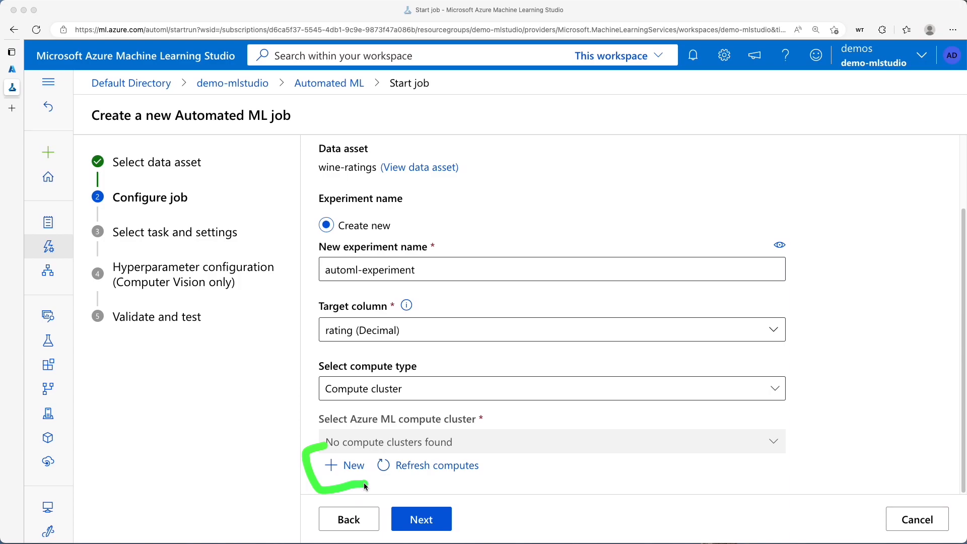
{"action": "left_click", "coordinate": [347, 468]}
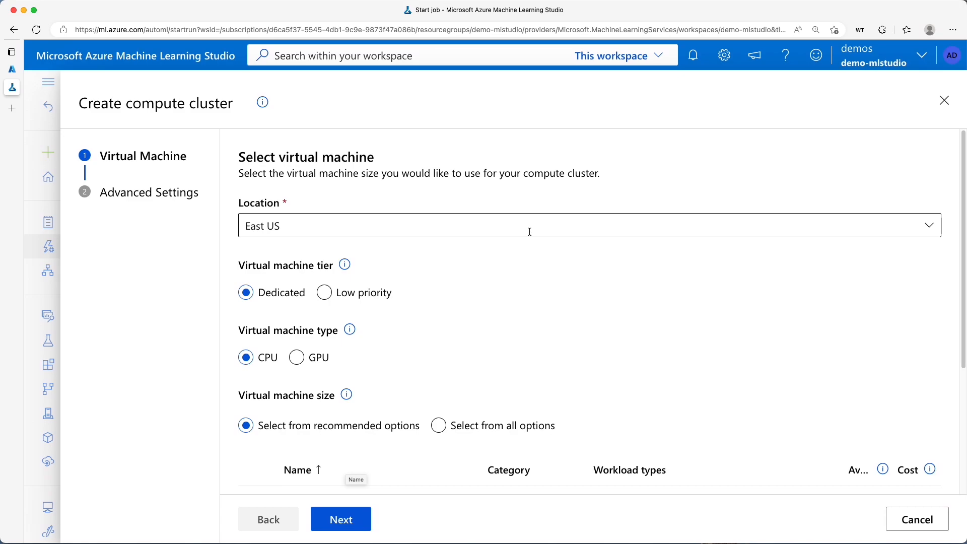
{"action": "mouse_move", "coordinate": [280, 190]}
{"action": "left_mouse_down"}
{"action": "mouse_move", "coordinate": [222, 217]}
{"action": "mouse_move", "coordinate": [359, 258]}
{"action": "left_mouse_up"}
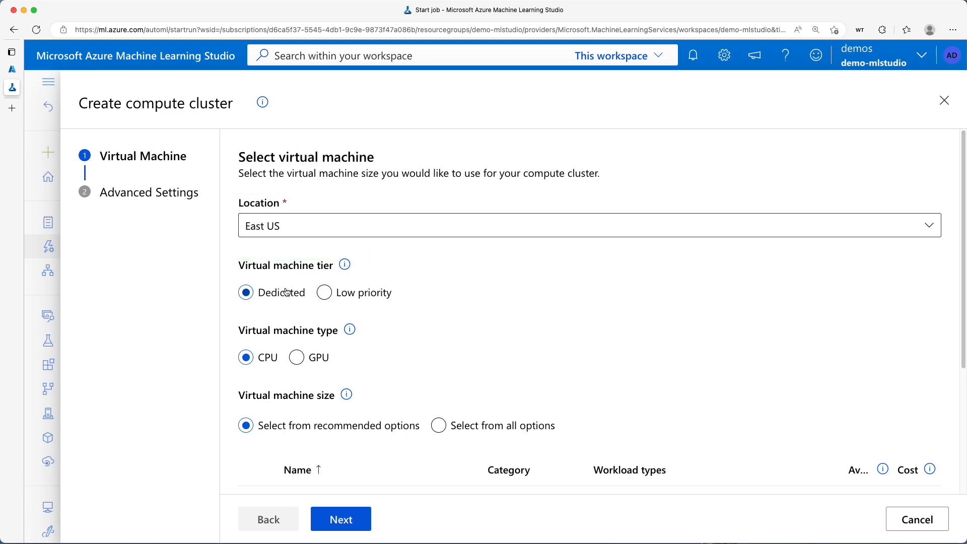
{"action": "key", "text": "ctrl+a"}
{"action": "mouse_move", "coordinate": [406, 280]}
{"action": "left_mouse_down"}
{"action": "mouse_move", "coordinate": [379, 310]}
{"action": "mouse_move", "coordinate": [311, 308]}
{"action": "mouse_move", "coordinate": [372, 277]}
{"action": "mouse_move", "coordinate": [406, 281]}
{"action": "left_mouse_up"}
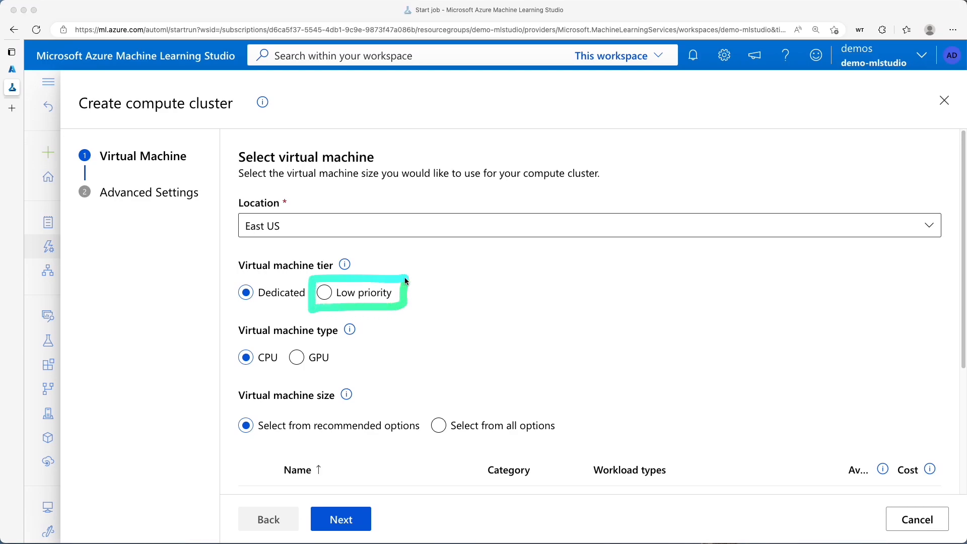
Step: Compare the full list of virtual machine sizes with the recommended options, leaving the recommended options selected
{"action": "scroll", "coordinate": [342, 261], "scroll_direction": "down", "scroll_amount": 2}
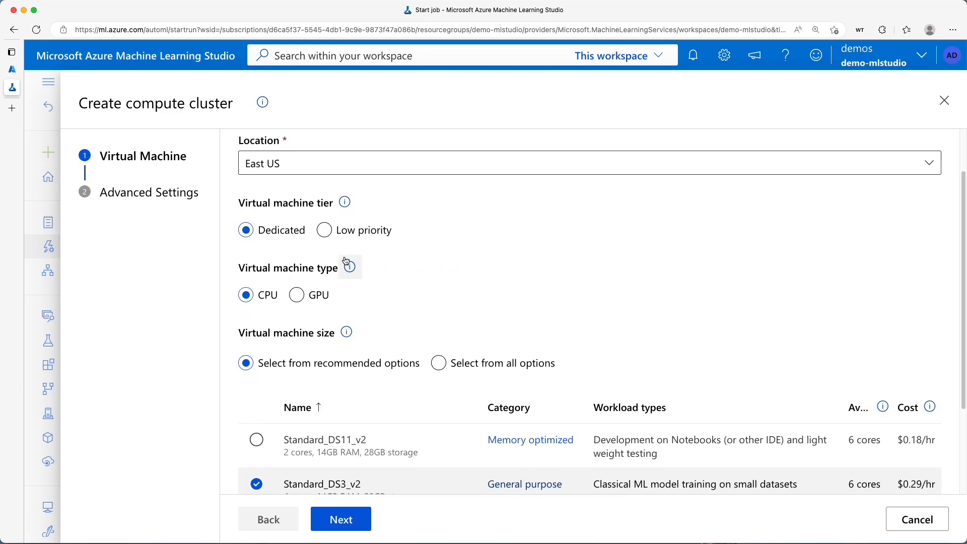
{"action": "scroll", "coordinate": [452, 257], "scroll_direction": "down", "scroll_amount": 1}
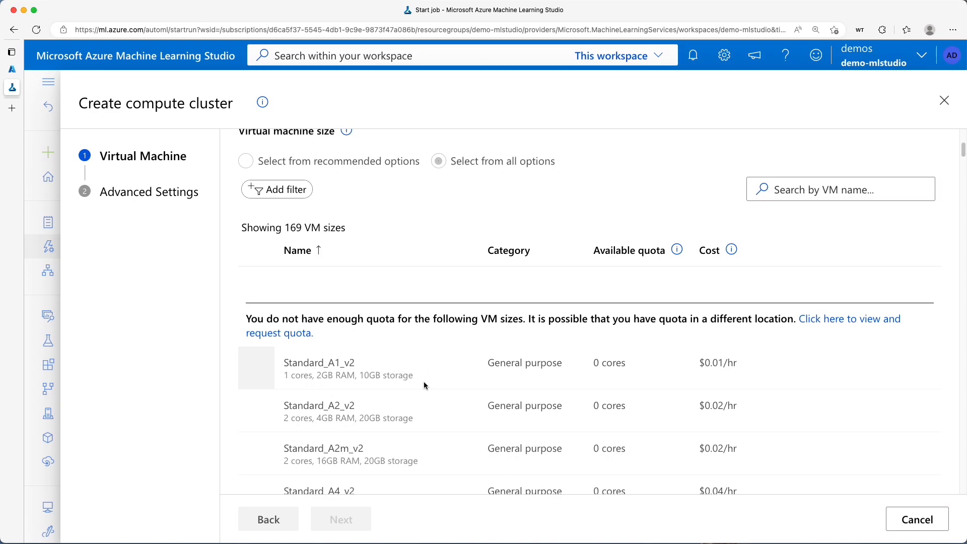
{"action": "scroll", "coordinate": [506, 380], "scroll_direction": "up", "scroll_amount": 3}
{"action": "left_click", "coordinate": [246, 159]}
{"action": "scroll", "coordinate": [474, 330], "scroll_direction": "down", "scroll_amount": 1}
{"action": "scroll", "coordinate": [458, 342], "scroll_direction": "down", "scroll_amount": 2}
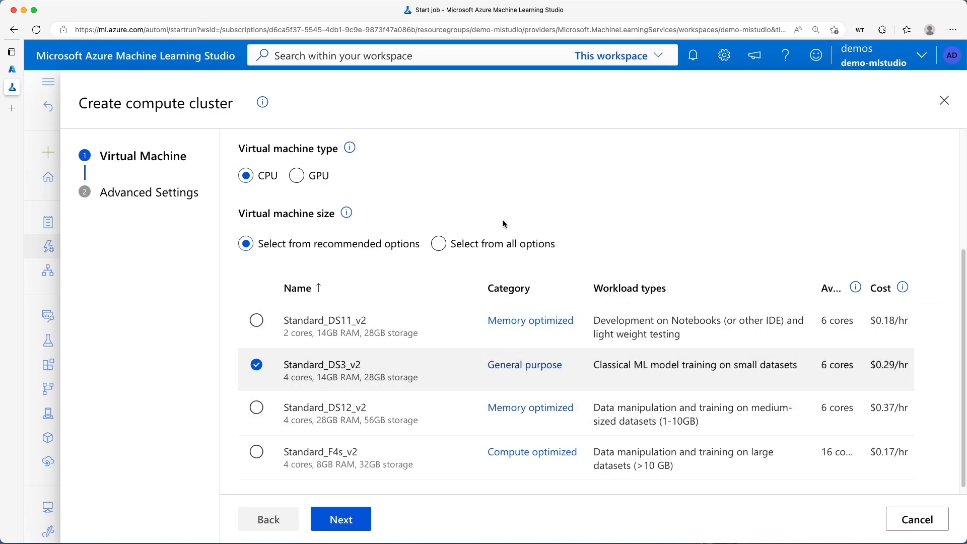
Step: Set the compute cluster's virtual machine tier to Low priority
{"action": "scroll", "coordinate": [509, 270], "scroll_direction": "up", "scroll_amount": 3}
{"action": "scroll", "coordinate": [509, 272], "scroll_direction": "up", "scroll_amount": 1}
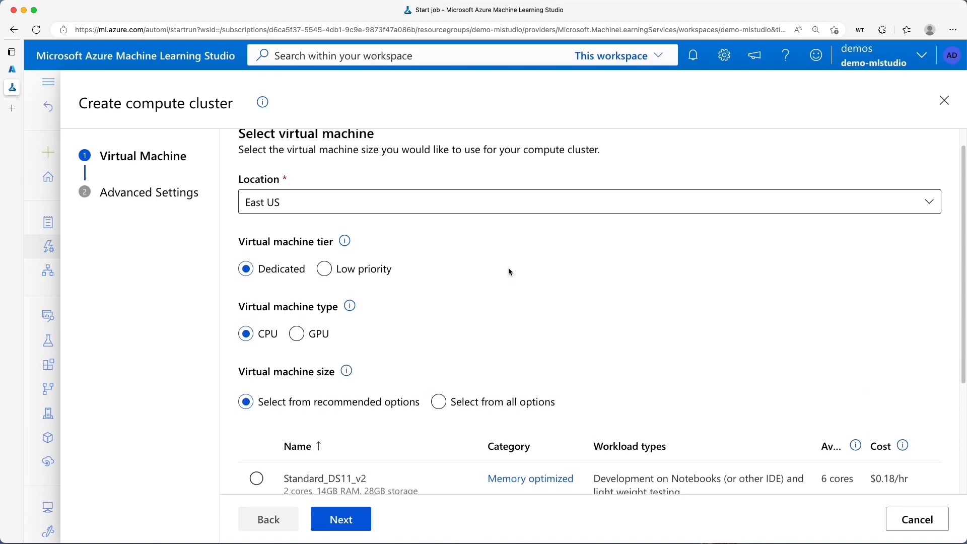
{"action": "left_click", "coordinate": [325, 269]}
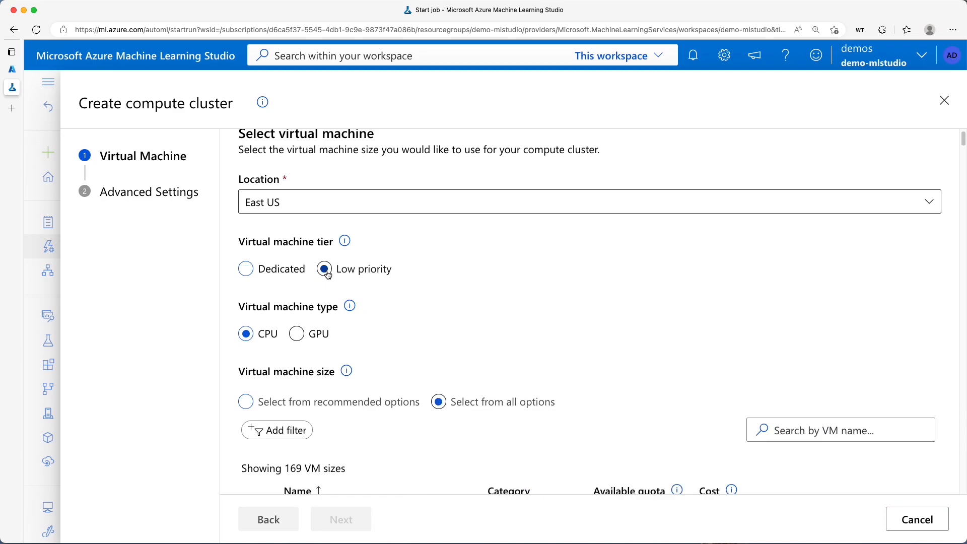
Step: Try the GPU virtual machine type, check the available quota of its sizes, and return to the CPU type
{"action": "scroll", "coordinate": [447, 361], "scroll_direction": "down", "scroll_amount": 2}
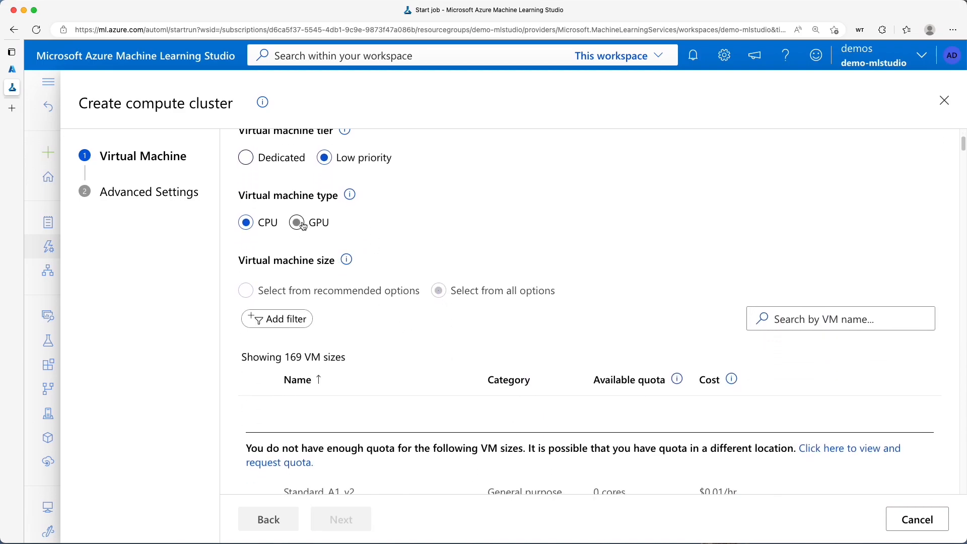
{"action": "left_click", "coordinate": [296, 223]}
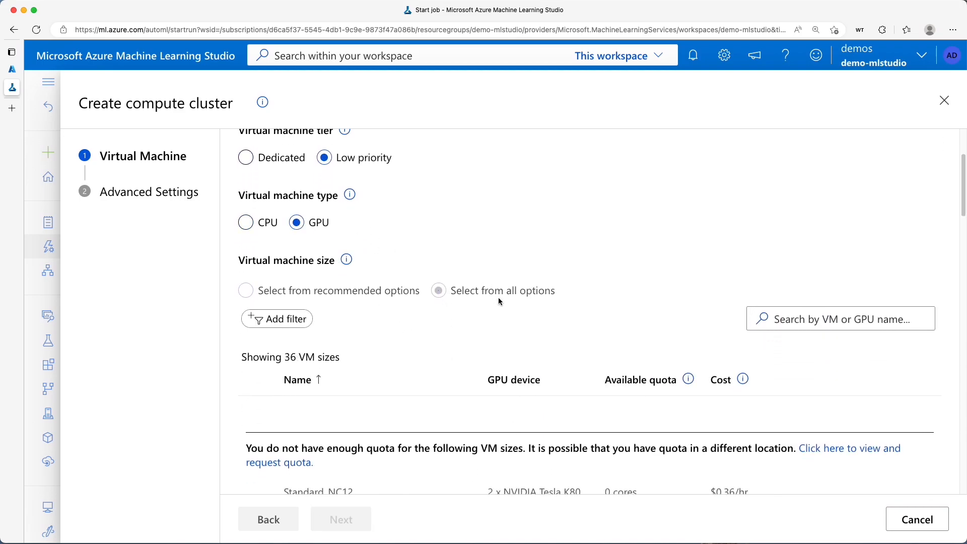
{"action": "scroll", "coordinate": [498, 298], "scroll_direction": "down", "scroll_amount": 1}
{"action": "scroll", "coordinate": [457, 332], "scroll_direction": "down", "scroll_amount": 4}
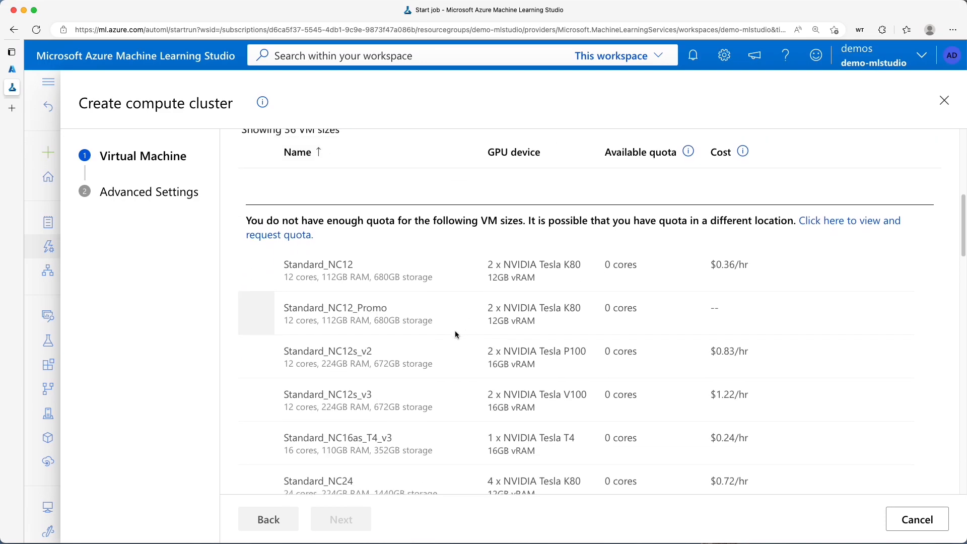
{"action": "scroll", "coordinate": [456, 334], "scroll_direction": "down", "scroll_amount": 10}
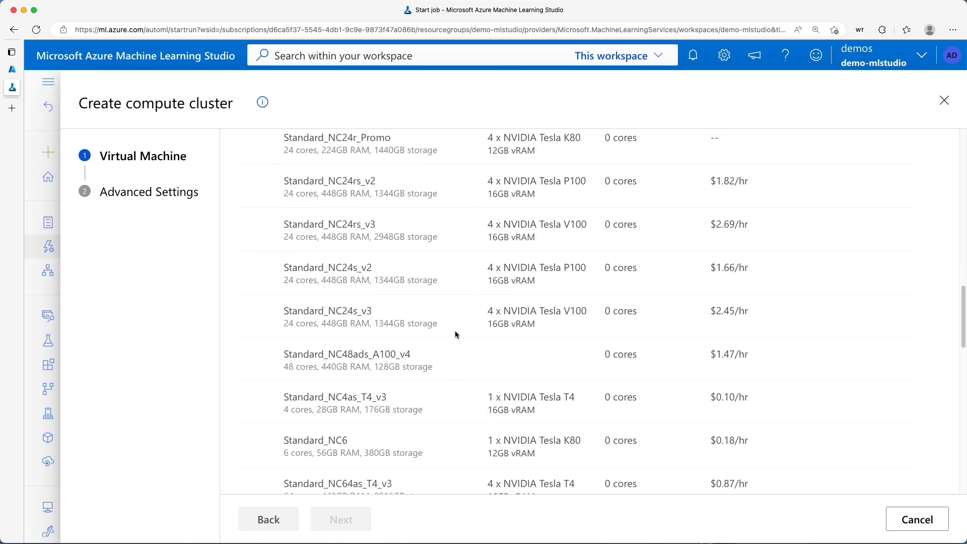
{"action": "scroll", "coordinate": [456, 334], "scroll_direction": "up", "scroll_amount": 12}
{"action": "scroll", "coordinate": [456, 335], "scroll_direction": "down", "scroll_amount": 1}
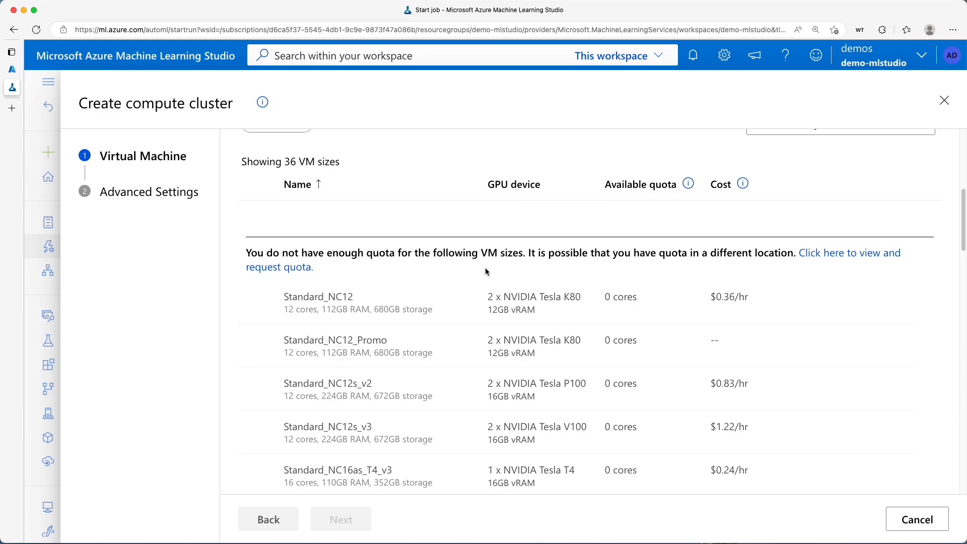
{"action": "left_click_drag", "start_coordinate": [248, 253], "coordinate": [531, 254]}
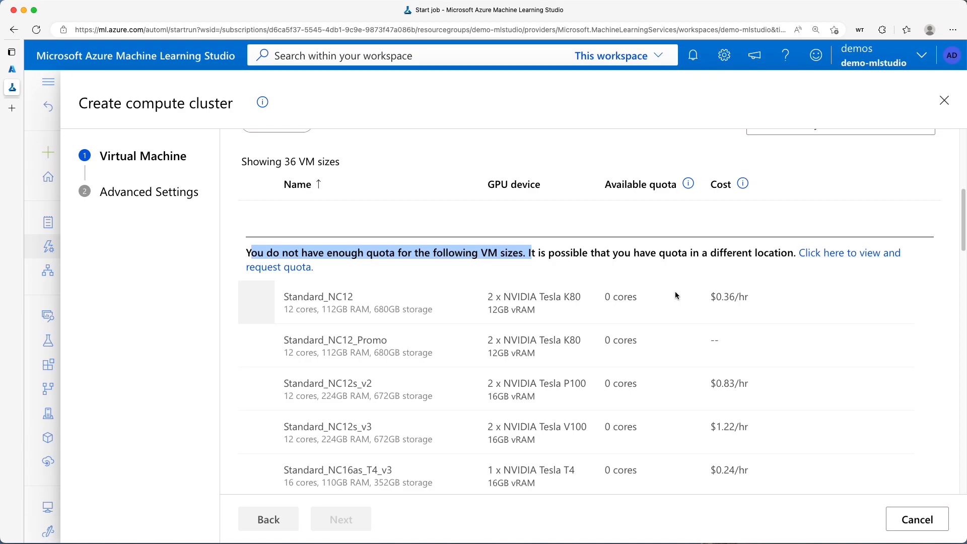
{"action": "scroll", "coordinate": [611, 351], "scroll_direction": "up", "scroll_amount": 2}
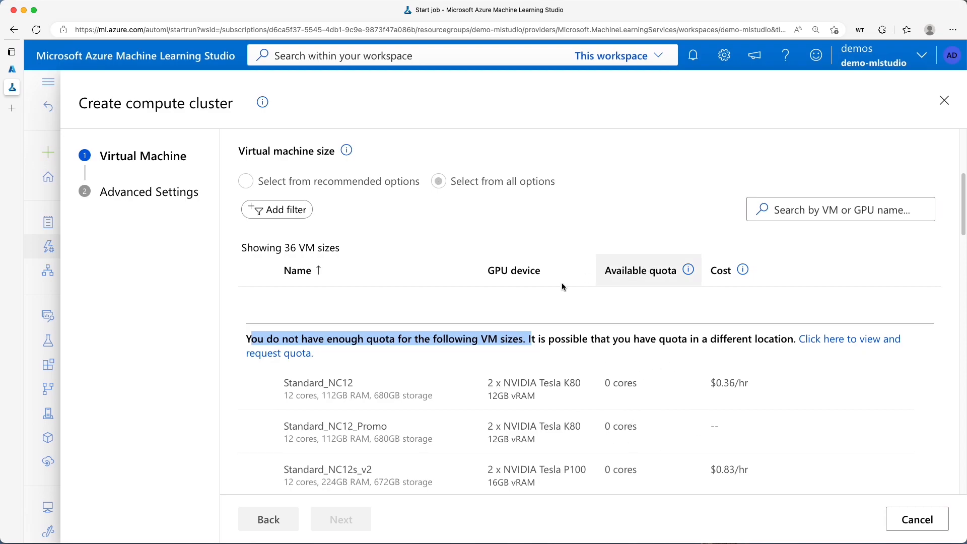
{"action": "scroll", "coordinate": [454, 351], "scroll_direction": "up", "scroll_amount": 4}
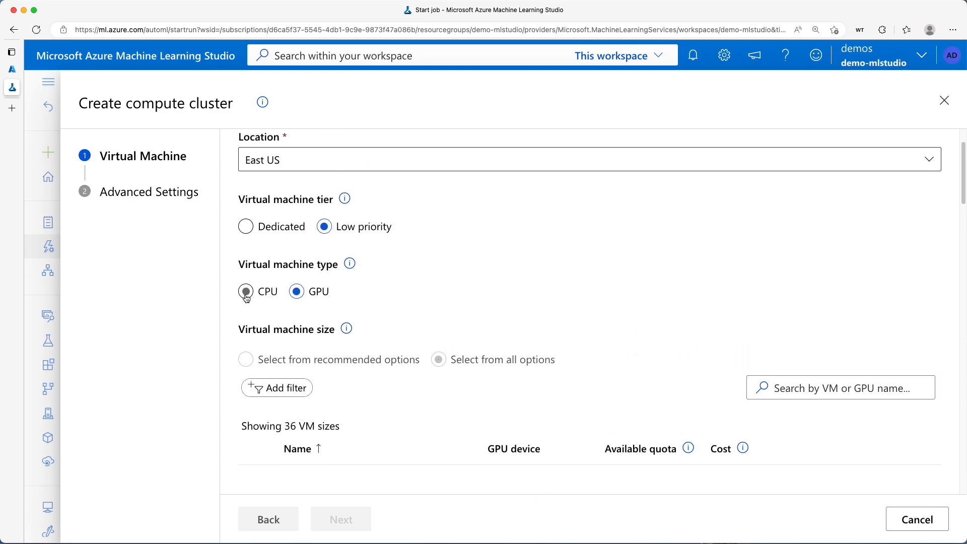
{"action": "left_click", "coordinate": [247, 292]}
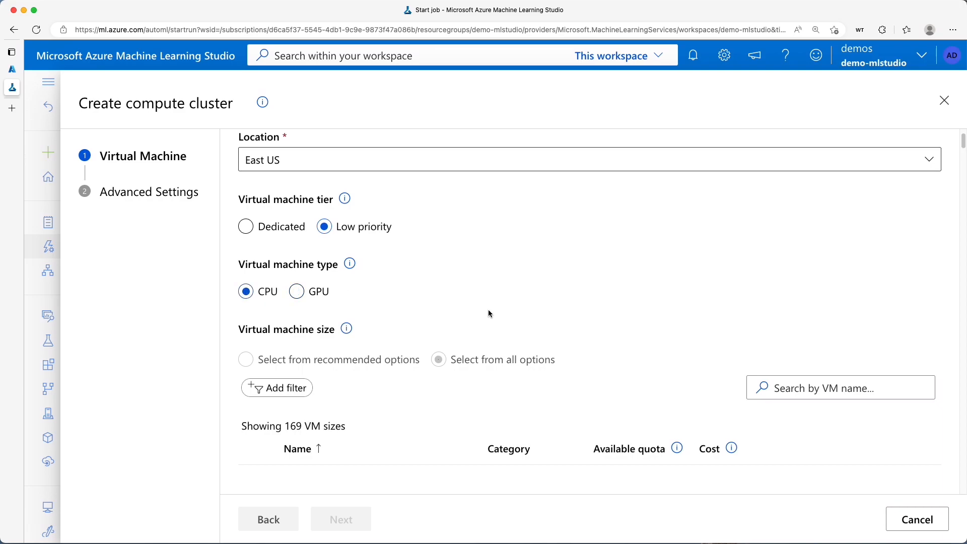
Step: Check the available quota and cost of the CPU virtual machine sizes offered in the Low priority tier
{"action": "scroll", "coordinate": [515, 327], "scroll_direction": "down", "scroll_amount": 5}
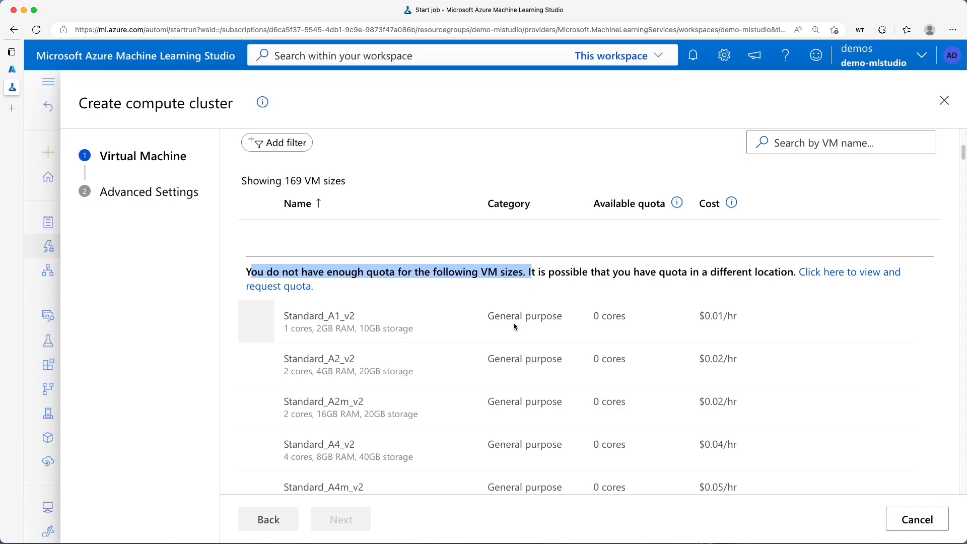
{"action": "scroll", "coordinate": [515, 327], "scroll_direction": "down", "scroll_amount": 5}
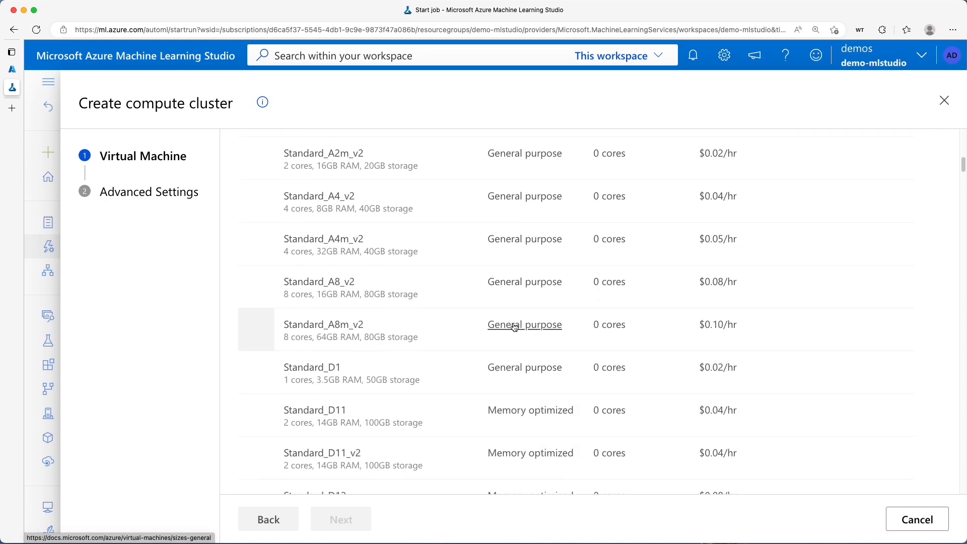
{"action": "scroll", "coordinate": [549, 368], "scroll_direction": "up", "scroll_amount": 8}
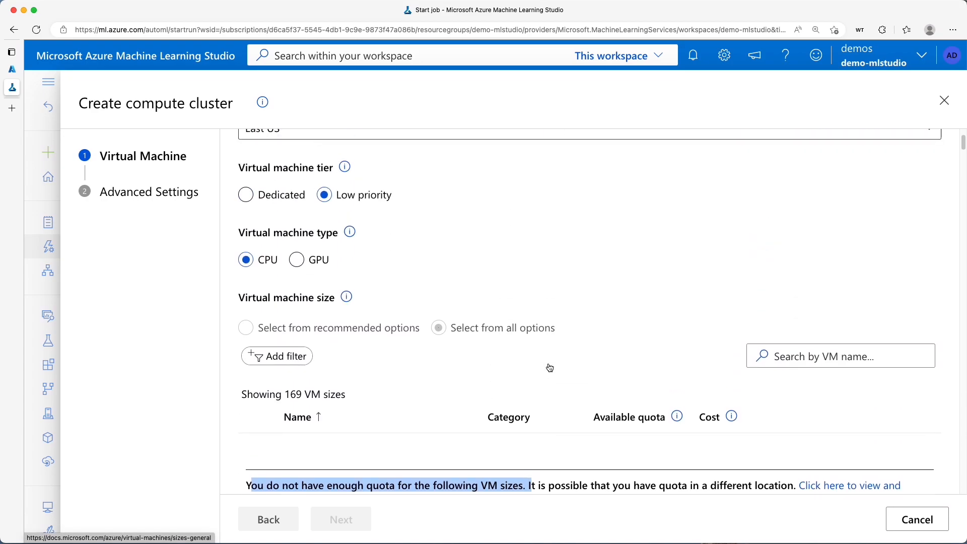
{"action": "scroll", "coordinate": [549, 367], "scroll_direction": "down", "scroll_amount": 2}
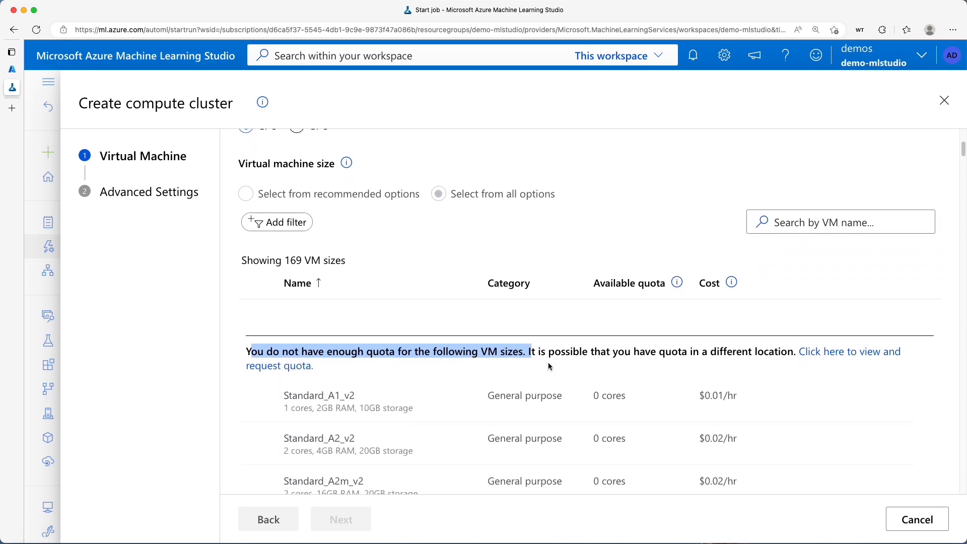
{"action": "left_click", "coordinate": [689, 370]}
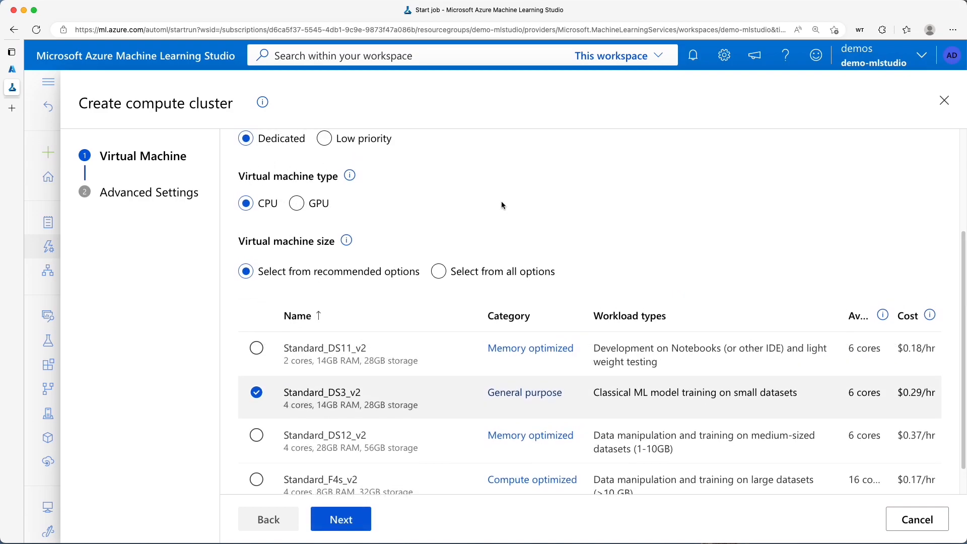
Step: Review the recommended Dedicated CPU sizes and continue to the cluster's advanced settings with Standard_DS3_v2 selected
{"action": "scroll", "coordinate": [503, 206], "scroll_direction": "up", "scroll_amount": 2}
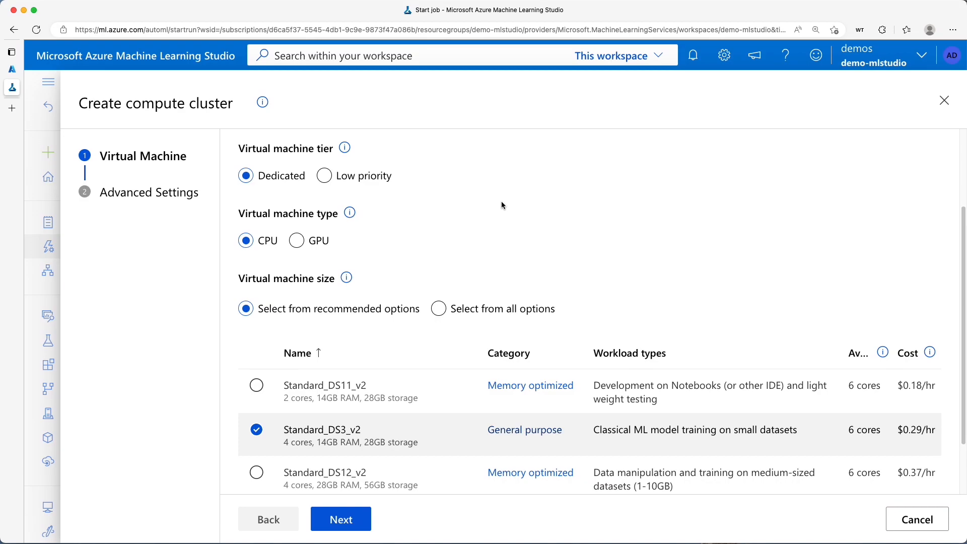
{"action": "scroll", "coordinate": [503, 206], "scroll_direction": "up", "scroll_amount": 5}
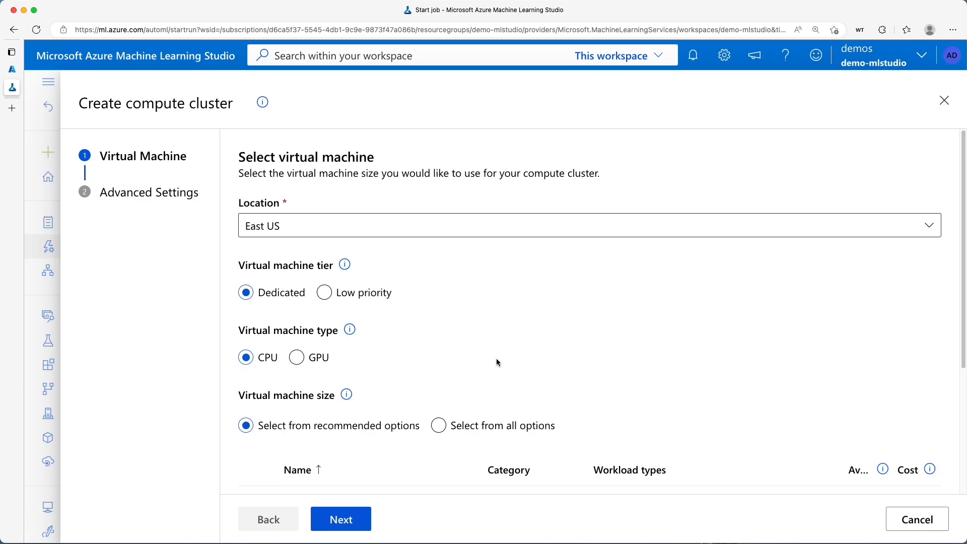
{"action": "scroll", "coordinate": [497, 358], "scroll_direction": "down", "scroll_amount": 2}
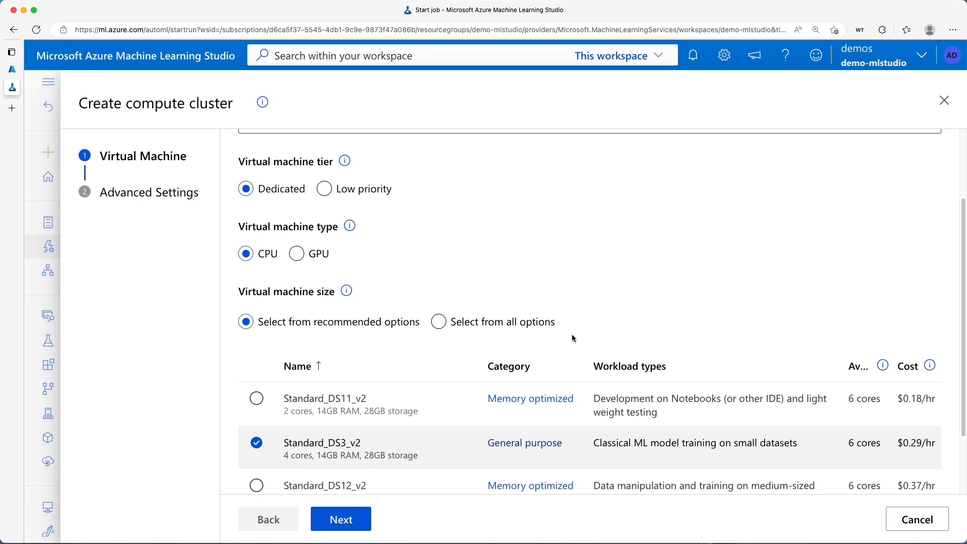
{"action": "scroll", "coordinate": [572, 334], "scroll_direction": "down", "scroll_amount": 2}
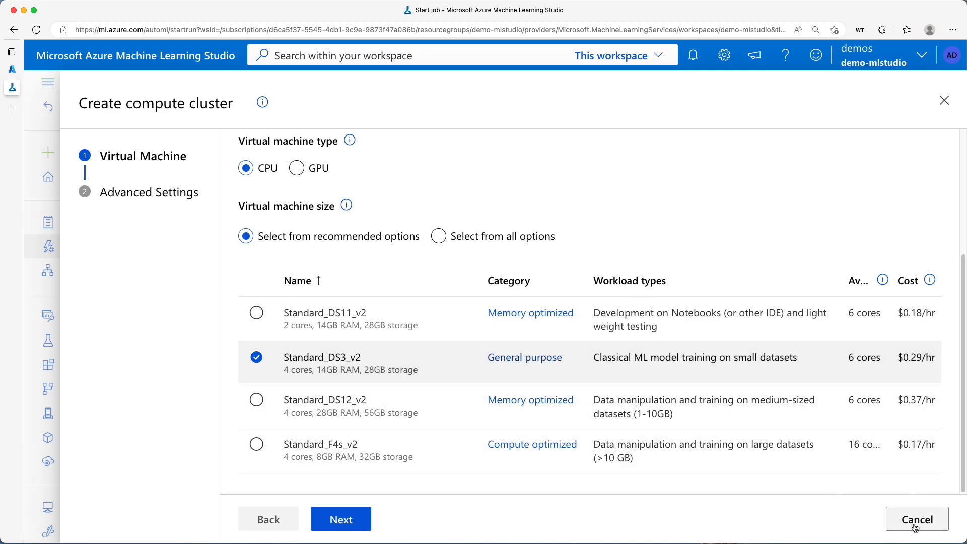
{"action": "left_click", "coordinate": [343, 519]}
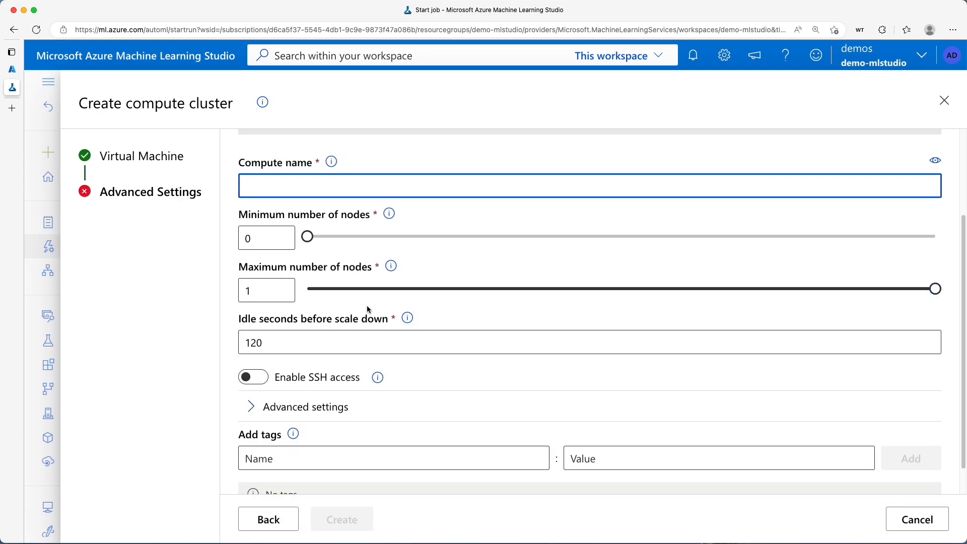
Step: Name the compute cluster cpu-cluster, check its advanced settings without changing them, and create the cluster
{"action": "scroll", "coordinate": [542, 301], "scroll_direction": "up", "scroll_amount": 3}
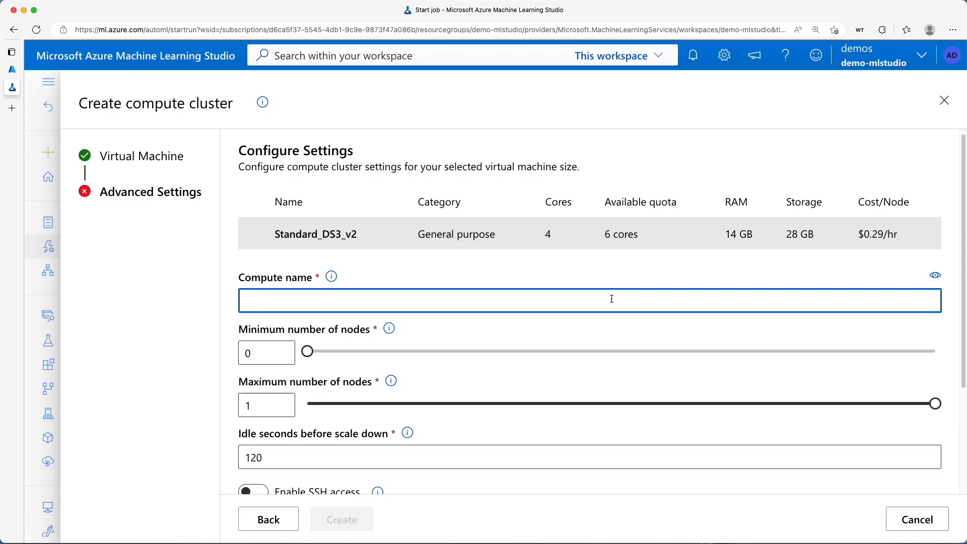
{"action": "type", "text": "cpu-cluster"}
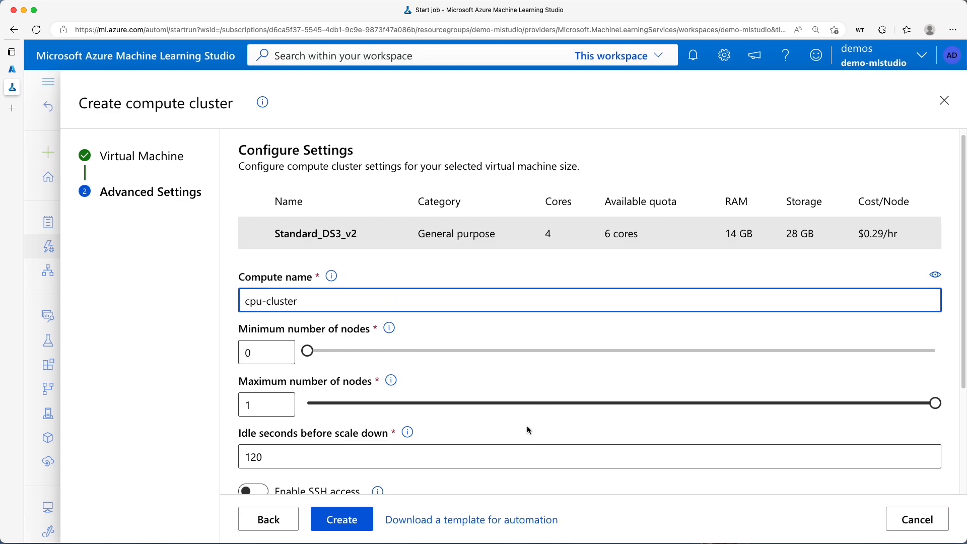
{"action": "scroll", "coordinate": [530, 427], "scroll_direction": "down", "scroll_amount": 3}
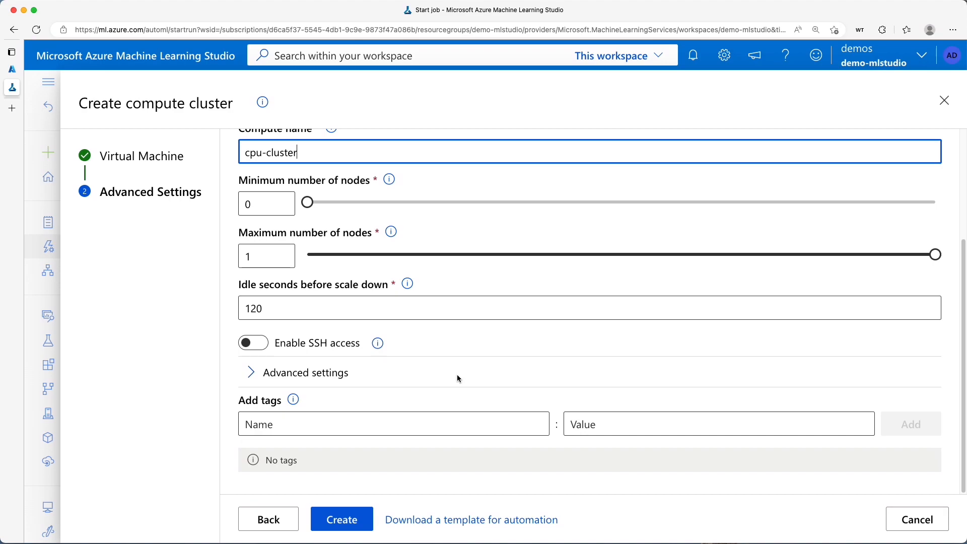
{"action": "left_click", "coordinate": [262, 379]}
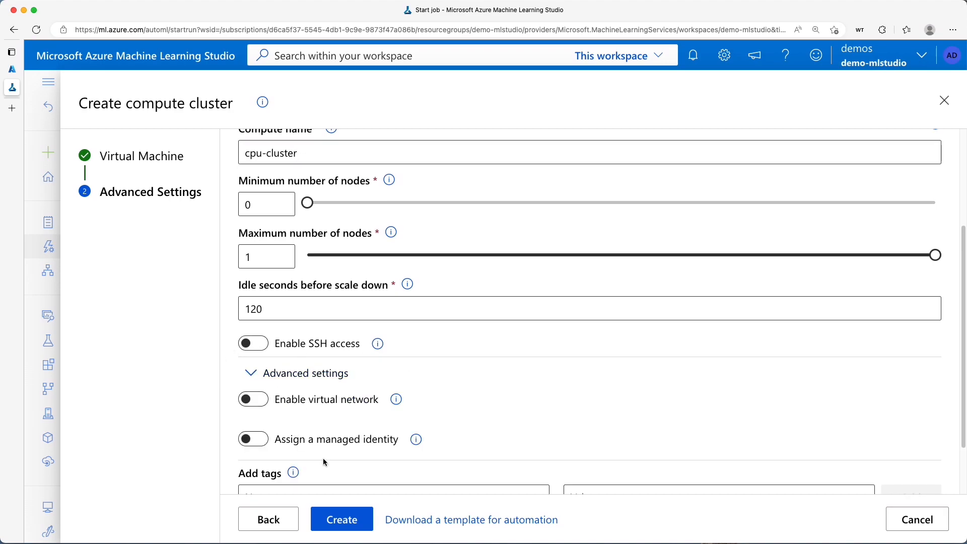
{"action": "left_click", "coordinate": [250, 376]}
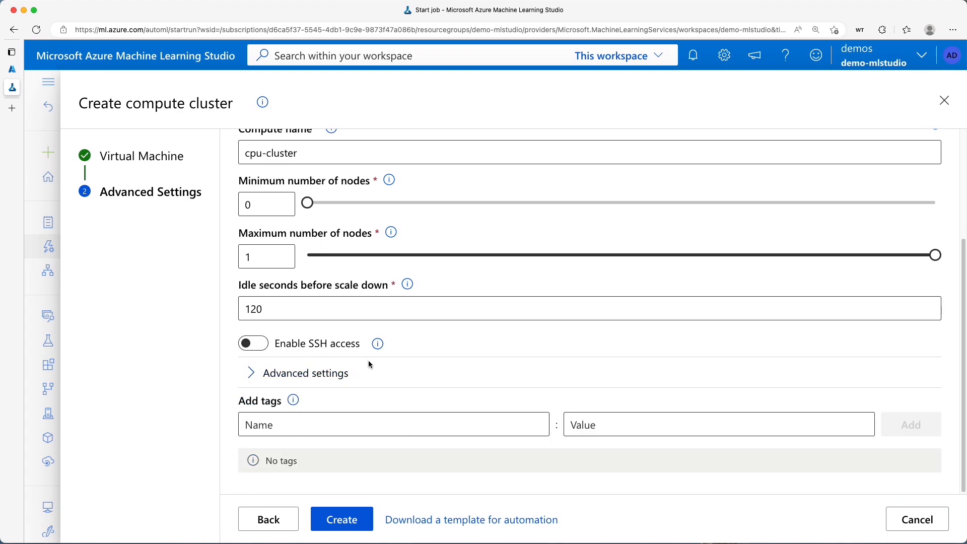
{"action": "left_click", "coordinate": [337, 520]}
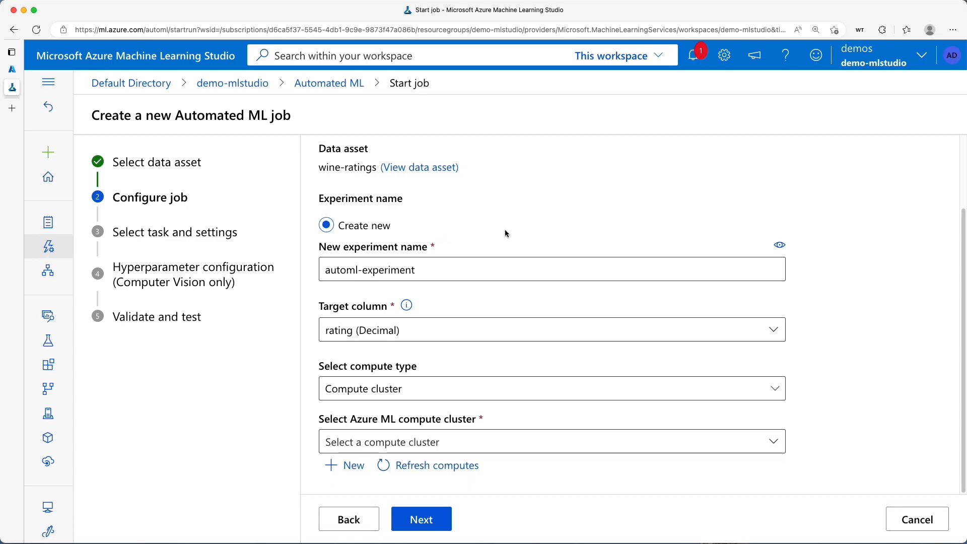
Step: Select cpu-cluster as the job's Azure ML compute cluster and continue to the task and settings selection
{"action": "left_click", "coordinate": [411, 250]}
{"action": "left_click", "coordinate": [867, 299]}
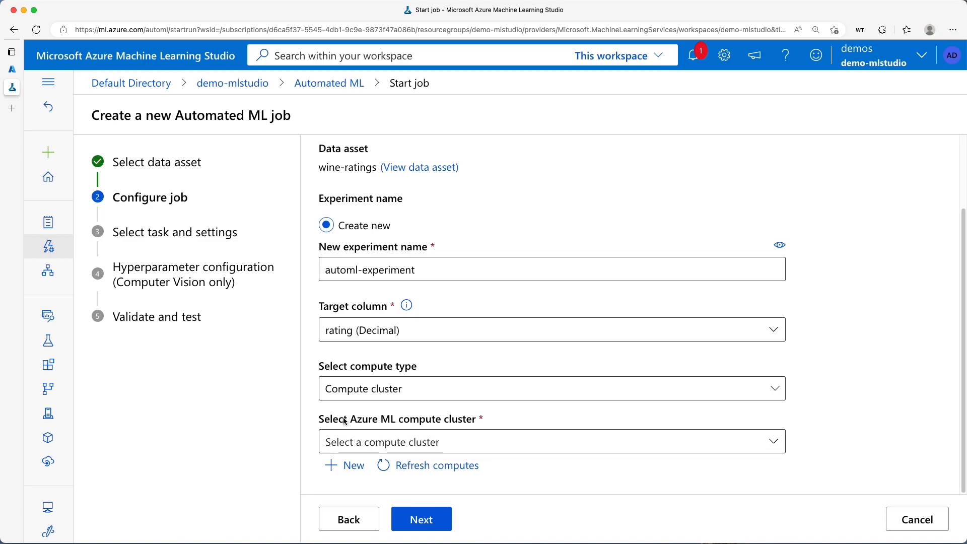
{"action": "mouse_move", "coordinate": [337, 408]}
{"action": "left_mouse_down"}
{"action": "mouse_move", "coordinate": [304, 461]}
{"action": "mouse_move", "coordinate": [400, 487]}
{"action": "left_mouse_up"}
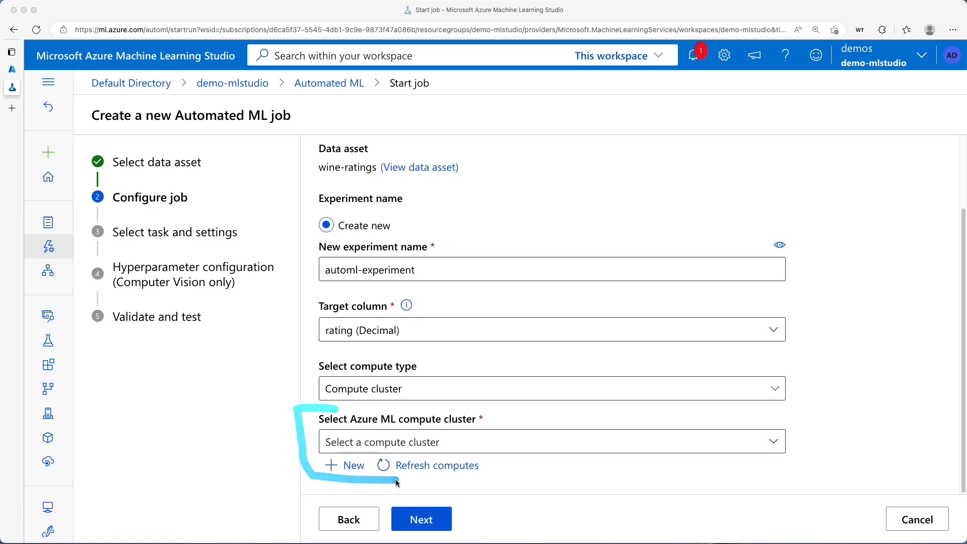
{"action": "left_click", "coordinate": [779, 448]}
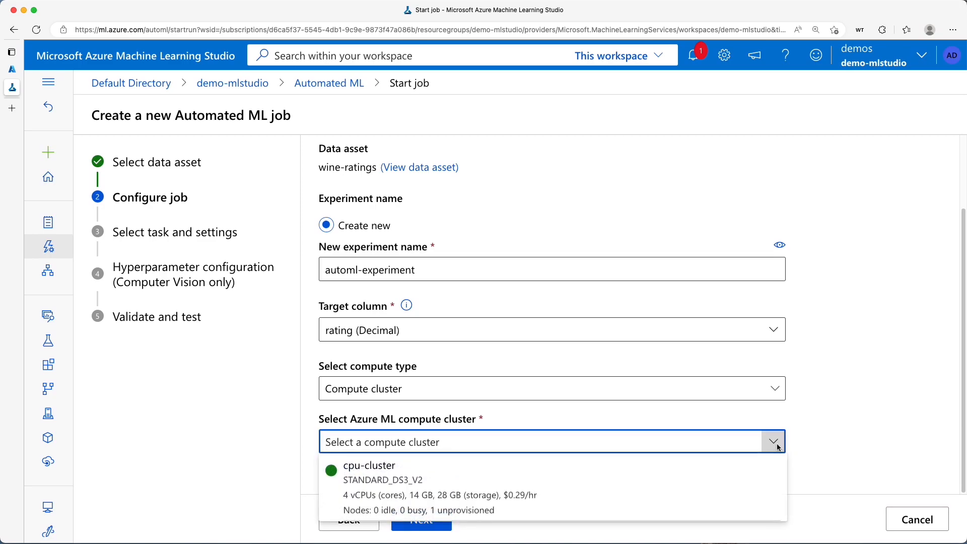
{"action": "left_click", "coordinate": [372, 494]}
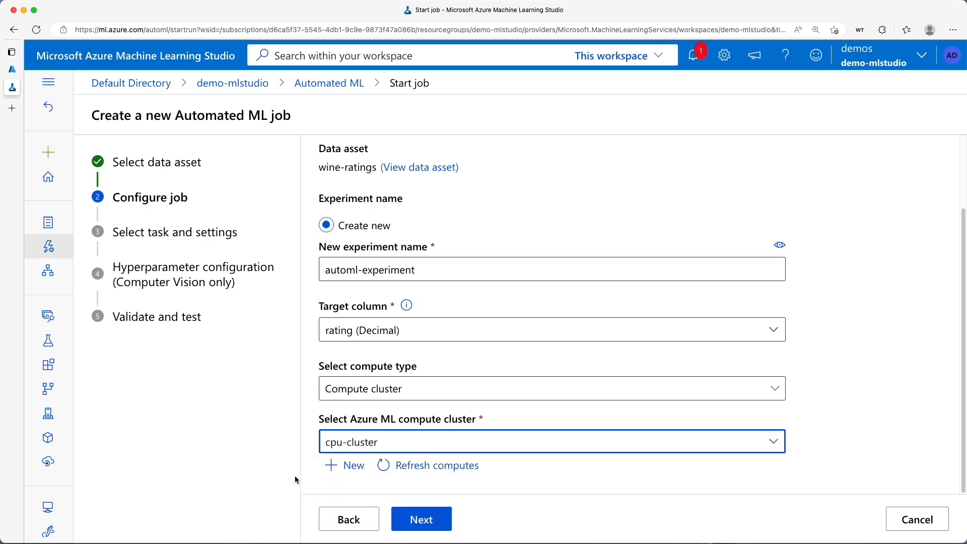
{"action": "left_click", "coordinate": [422, 520]}
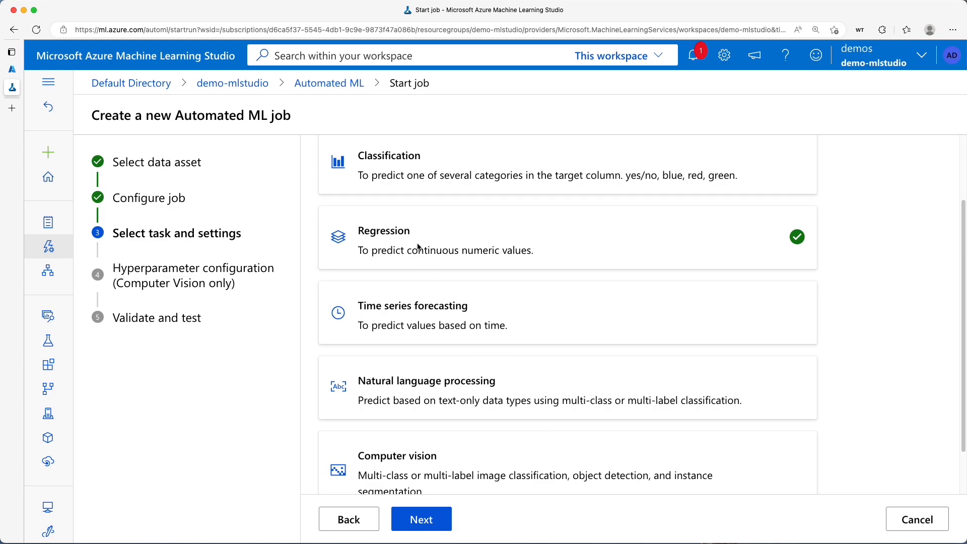
Step: Examine the machine learning task types available for the experiment, keeping Regression selected
{"action": "scroll", "coordinate": [319, 251], "scroll_direction": "up", "scroll_amount": 3}
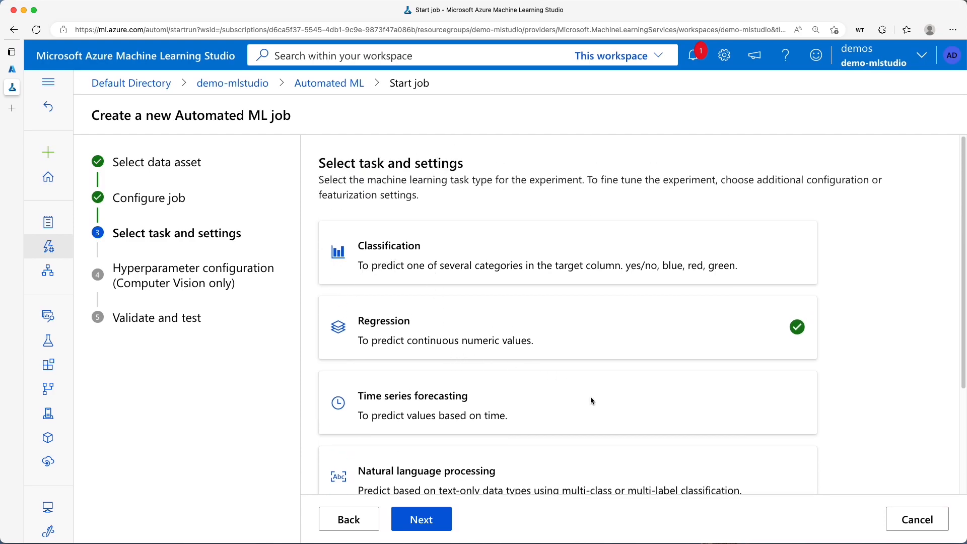
{"action": "scroll", "coordinate": [589, 400], "scroll_direction": "down", "scroll_amount": 3}
{"action": "scroll", "coordinate": [504, 405], "scroll_direction": "down", "scroll_amount": 2}
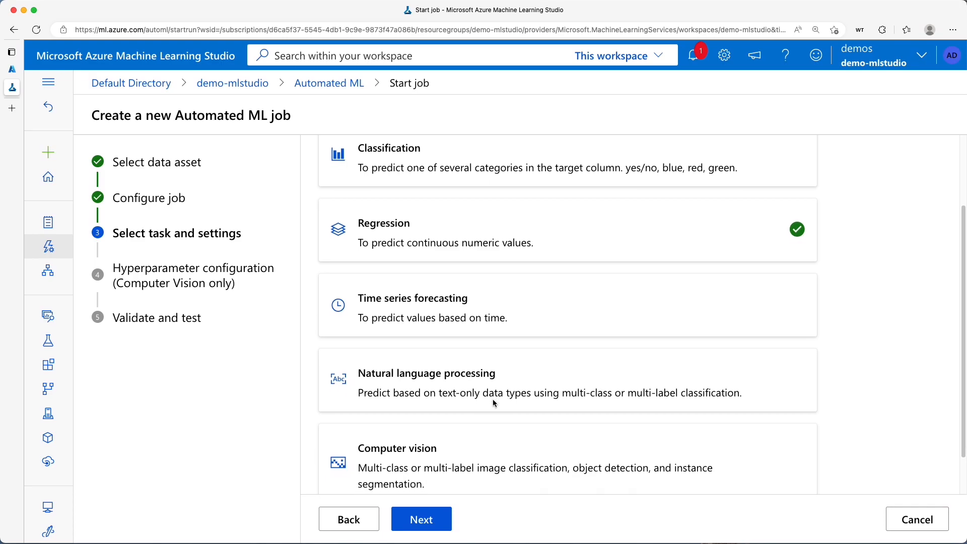
{"action": "scroll", "coordinate": [730, 457], "scroll_direction": "up", "scroll_amount": 4}
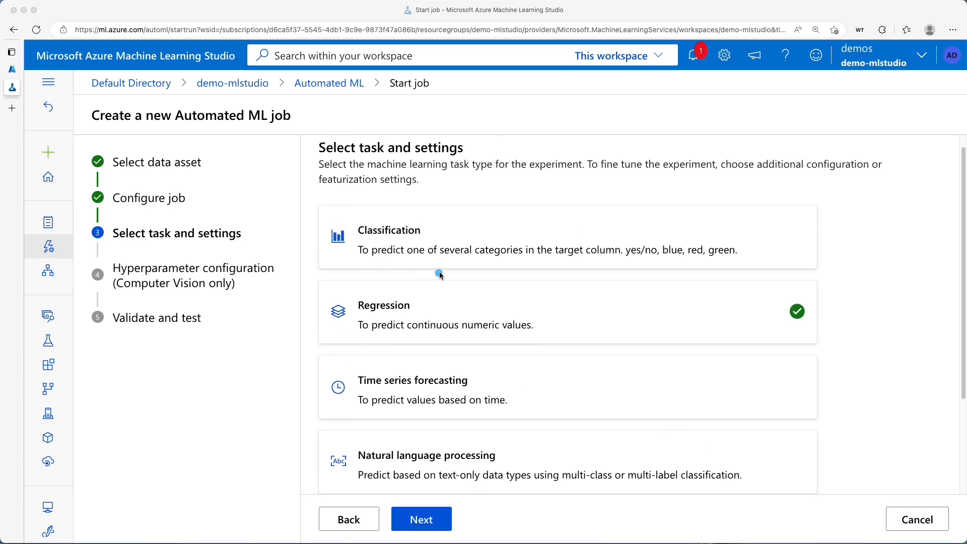
{"action": "mouse_move", "coordinate": [499, 274]}
{"action": "left_mouse_down"}
{"action": "mouse_move", "coordinate": [300, 276]}
{"action": "mouse_move", "coordinate": [300, 356]}
{"action": "mouse_move", "coordinate": [564, 358]}
{"action": "left_mouse_up"}
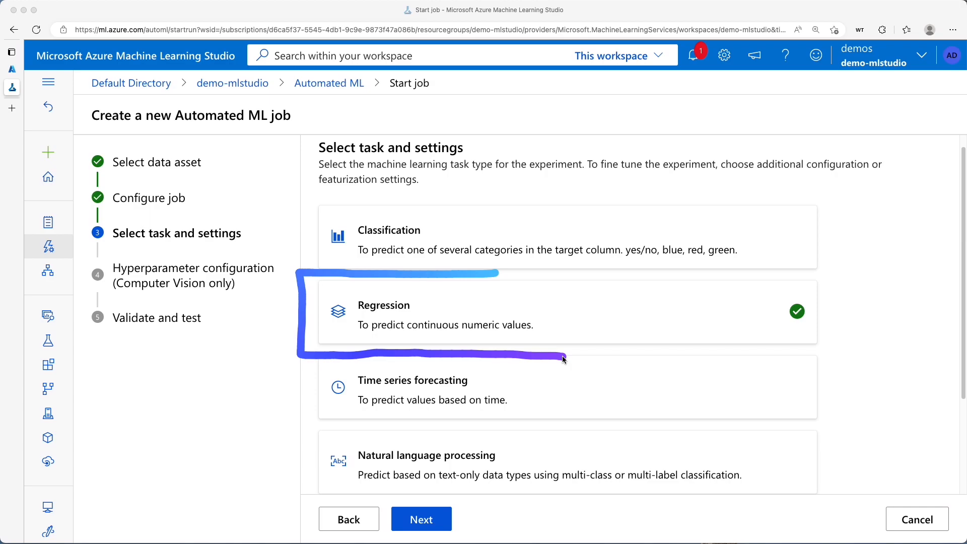
{"action": "mouse_move", "coordinate": [419, 293]}
{"action": "left_mouse_down"}
{"action": "mouse_move", "coordinate": [422, 346]}
{"action": "mouse_move", "coordinate": [315, 321]}
{"action": "mouse_move", "coordinate": [420, 283]}
{"action": "mouse_move", "coordinate": [434, 289]}
{"action": "left_mouse_up"}
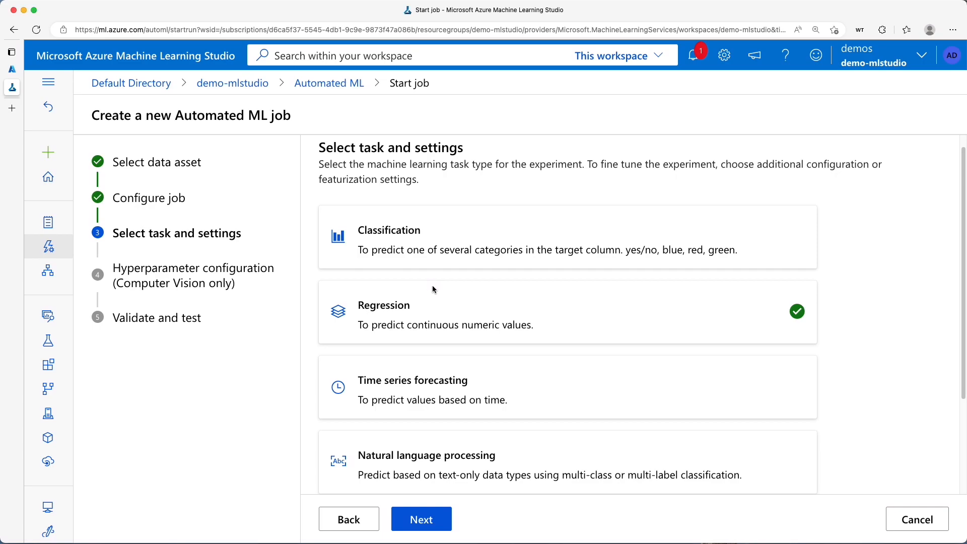
Step: Continue to the validation settings, check the validation type options, keep Auto with no test data asset, and submit the job
{"action": "left_click", "coordinate": [424, 520]}
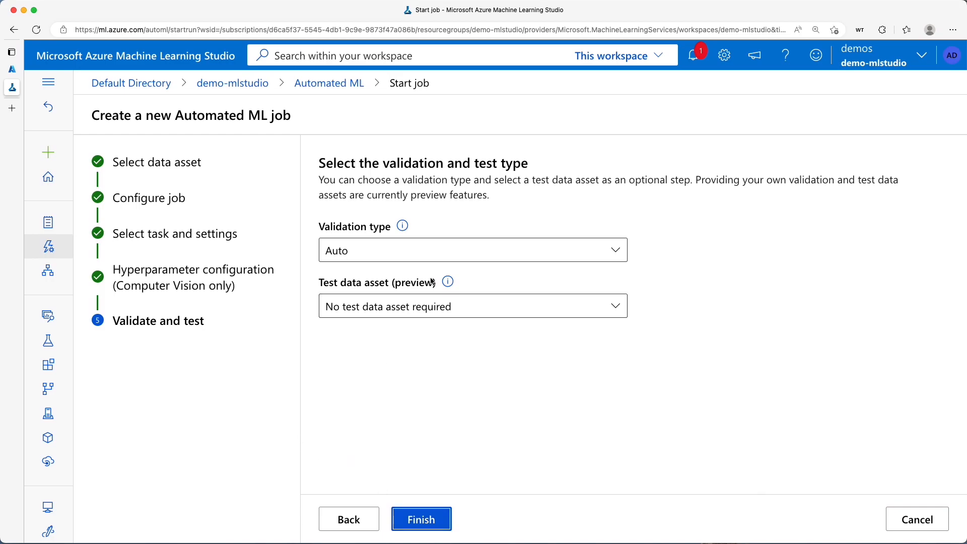
{"action": "left_click", "coordinate": [621, 255]}
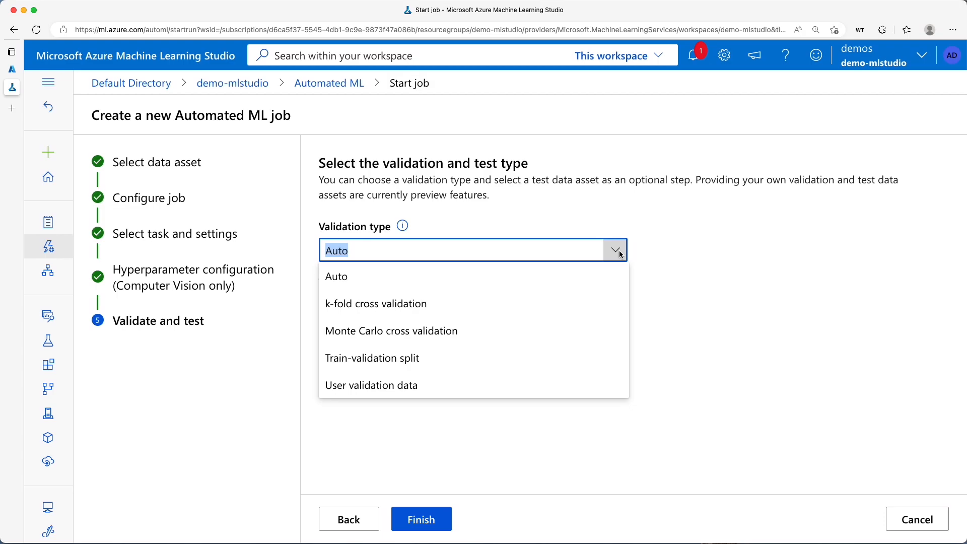
{"action": "left_click", "coordinate": [622, 255]}
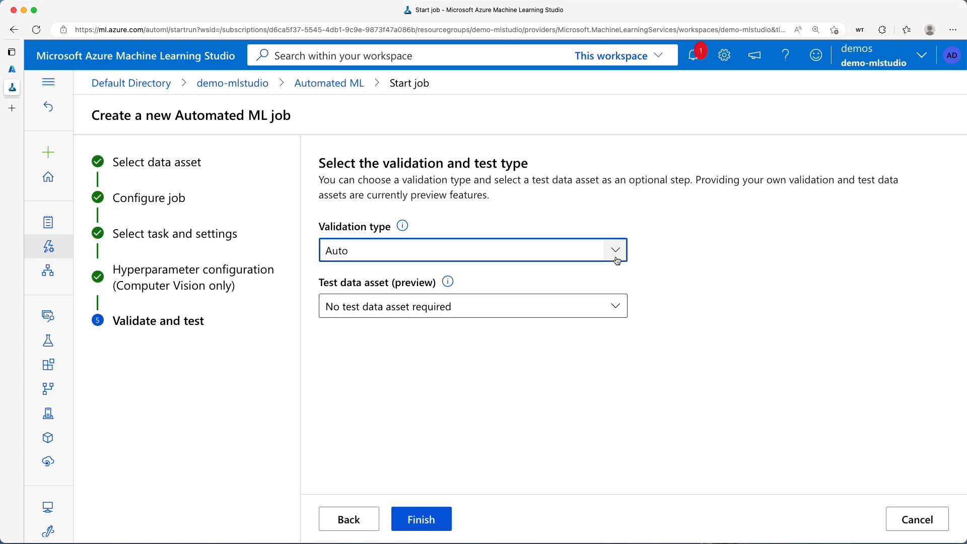
{"action": "left_click", "coordinate": [428, 526]}
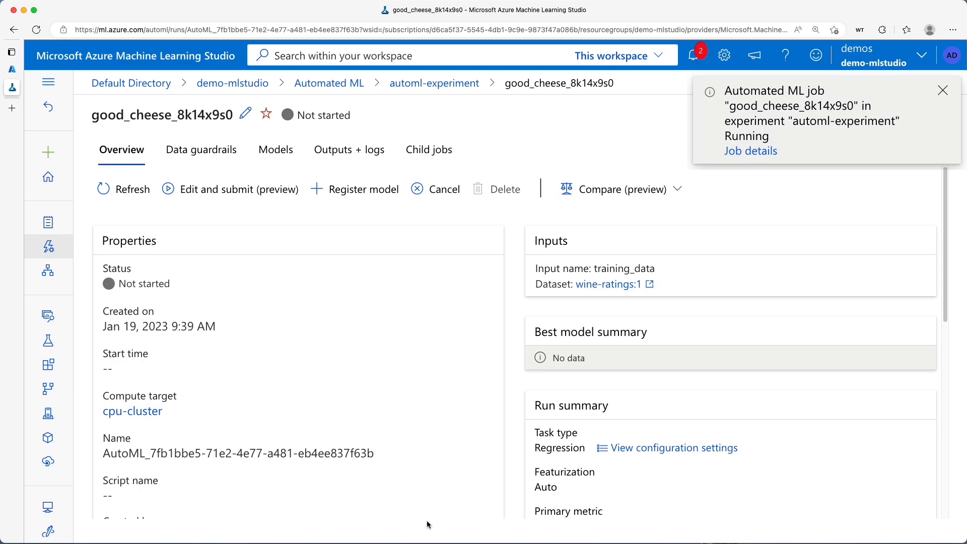
Step: Check the submitted job's overview and its list of trained models
{"action": "scroll", "coordinate": [409, 240], "scroll_direction": "down", "scroll_amount": 1}
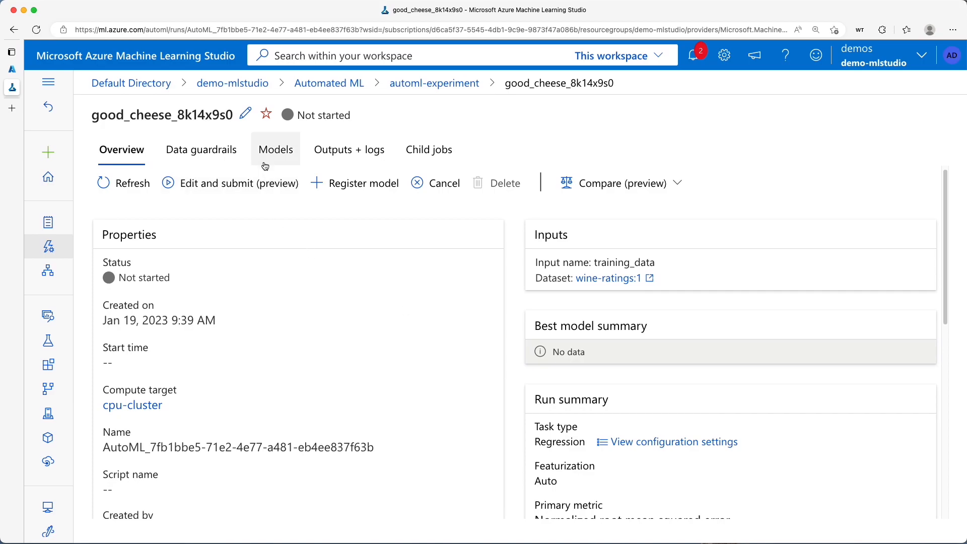
{"action": "left_click", "coordinate": [275, 149]}
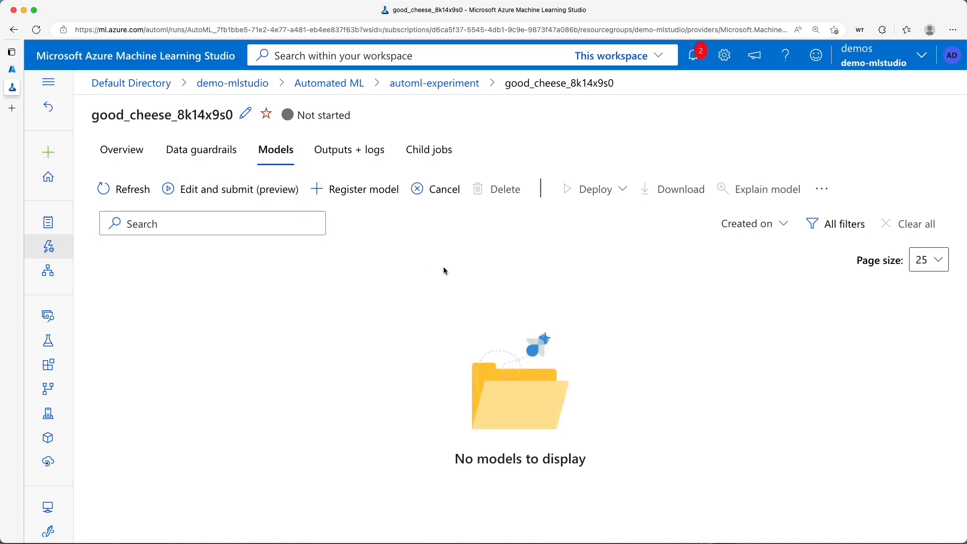
{"action": "mouse_move", "coordinate": [456, 263]}
{"action": "left_mouse_down"}
{"action": "mouse_move", "coordinate": [152, 276]}
{"action": "mouse_move", "coordinate": [111, 443]}
{"action": "mouse_move", "coordinate": [461, 473]}
{"action": "left_mouse_up"}
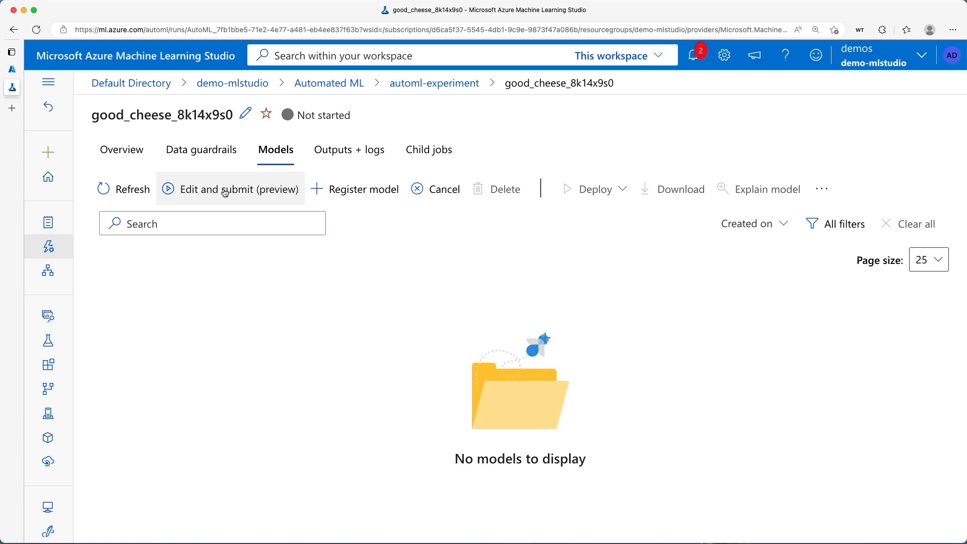
Step: Edit the submitted job for resubmission, keeping wine-ratings, automl-experiment, the rating target and cpu-cluster, and continue to the task settings
{"action": "left_click", "coordinate": [215, 195]}
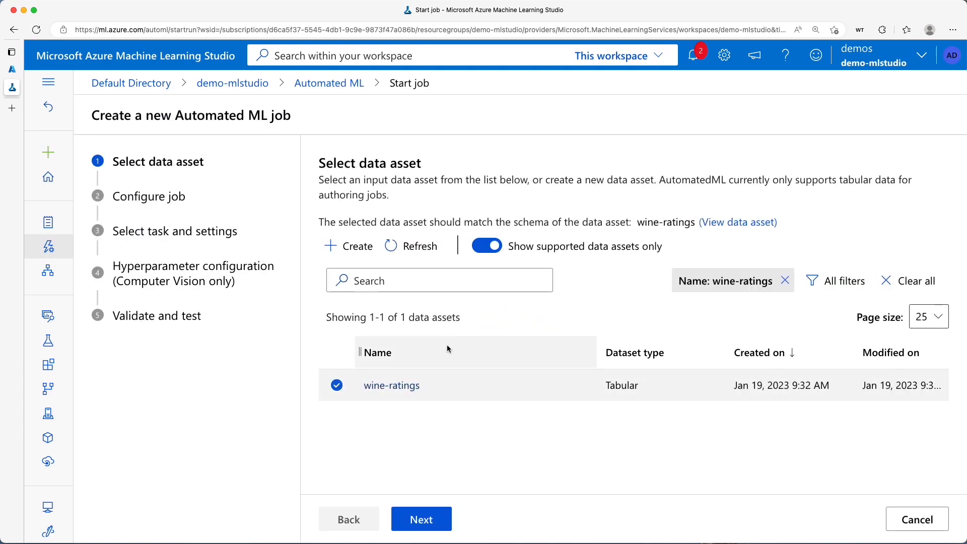
{"action": "left_click", "coordinate": [428, 533]}
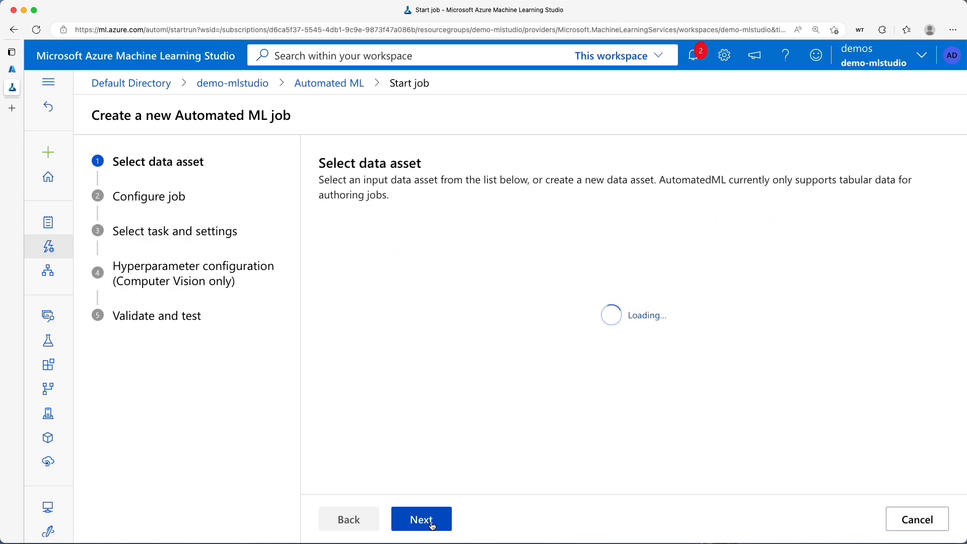
{"action": "scroll", "coordinate": [481, 439], "scroll_direction": "down", "scroll_amount": 3}
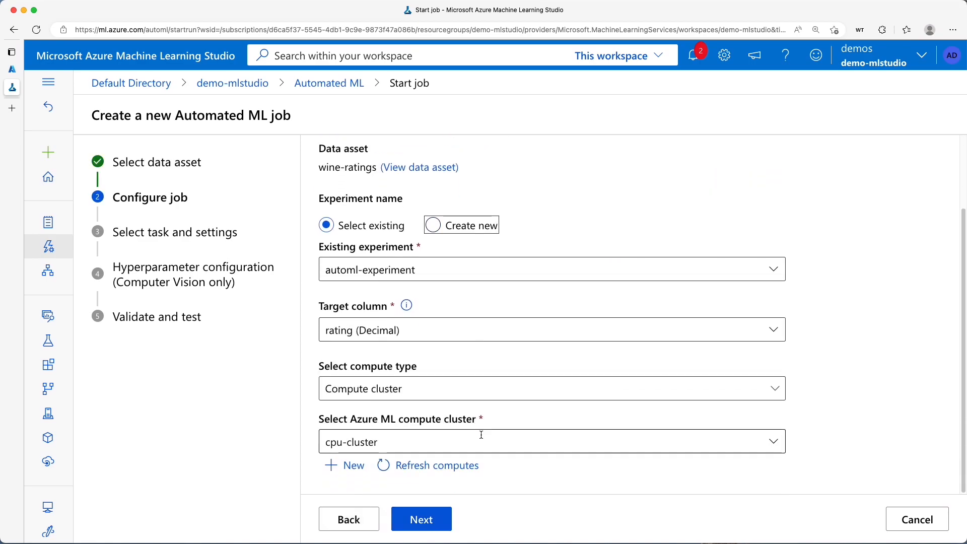
{"action": "left_click", "coordinate": [428, 521]}
{"action": "scroll", "coordinate": [506, 420], "scroll_direction": "down", "scroll_amount": 2}
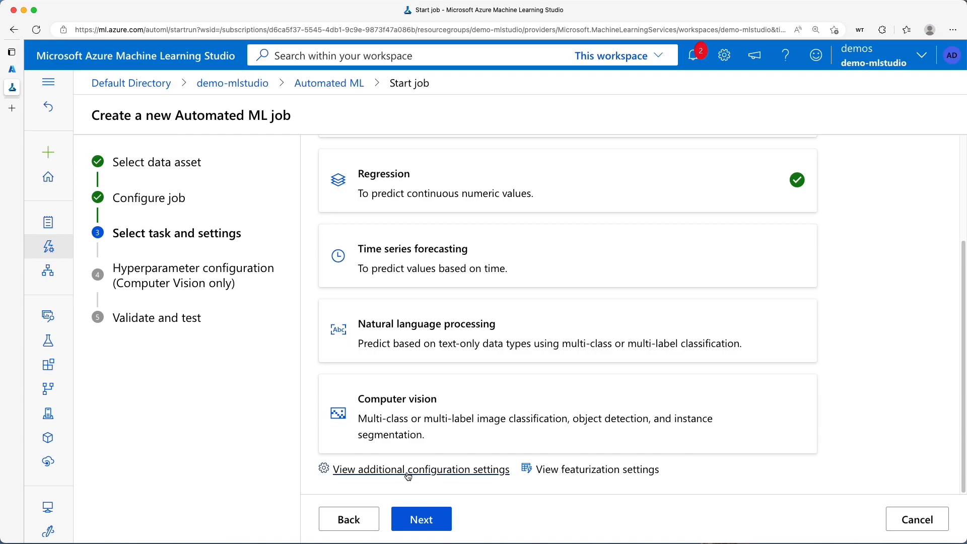
Step: Review the additional configurations for the regression task and set the exit criterion's training job time to 0.5 hours
{"action": "left_click", "coordinate": [433, 473]}
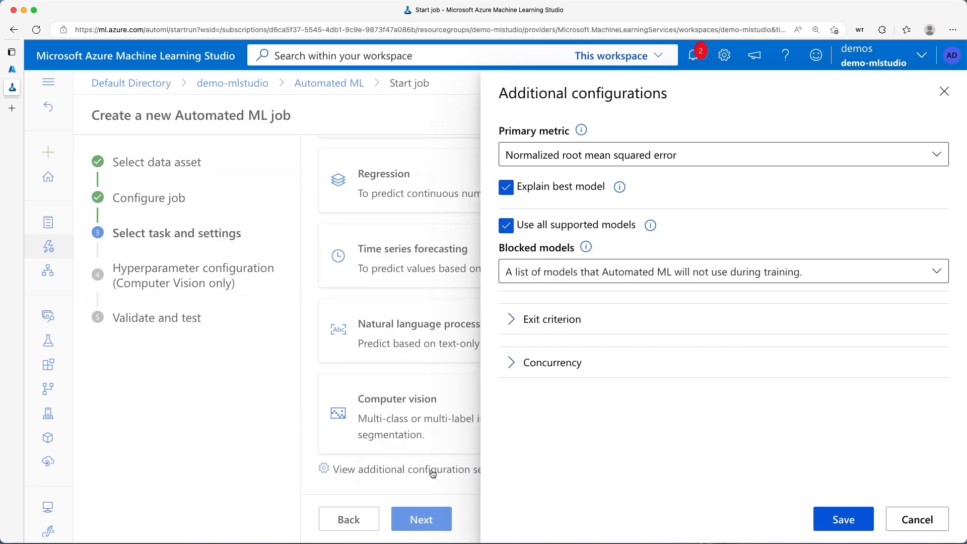
{"action": "left_click_drag", "start_coordinate": [824, 72], "coordinate": [488, 70]}
{"action": "left_click_drag", "start_coordinate": [482, 177], "coordinate": [472, 483]}
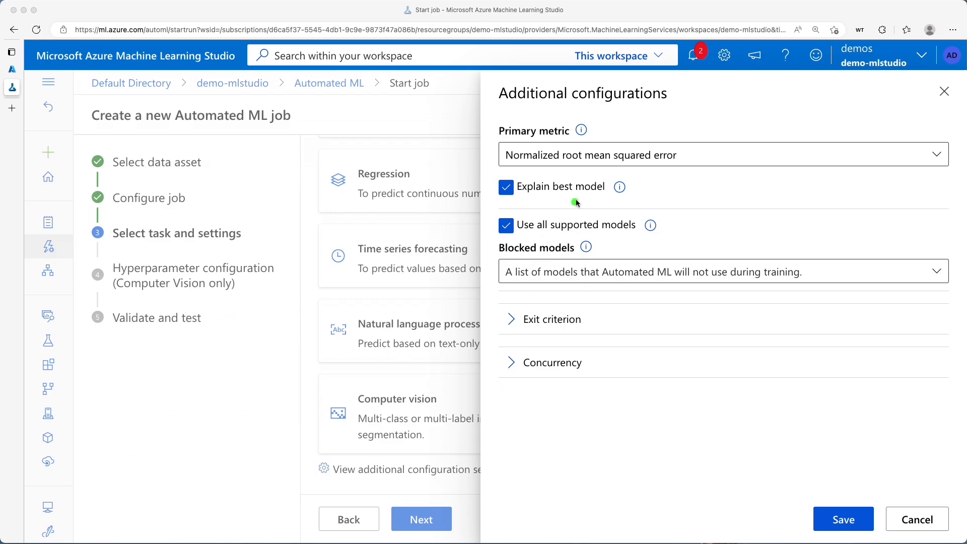
{"action": "mouse_move", "coordinate": [519, 112]}
{"action": "left_mouse_down"}
{"action": "mouse_move", "coordinate": [502, 112]}
{"action": "mouse_move", "coordinate": [480, 151]}
{"action": "mouse_move", "coordinate": [548, 191]}
{"action": "left_mouse_up"}
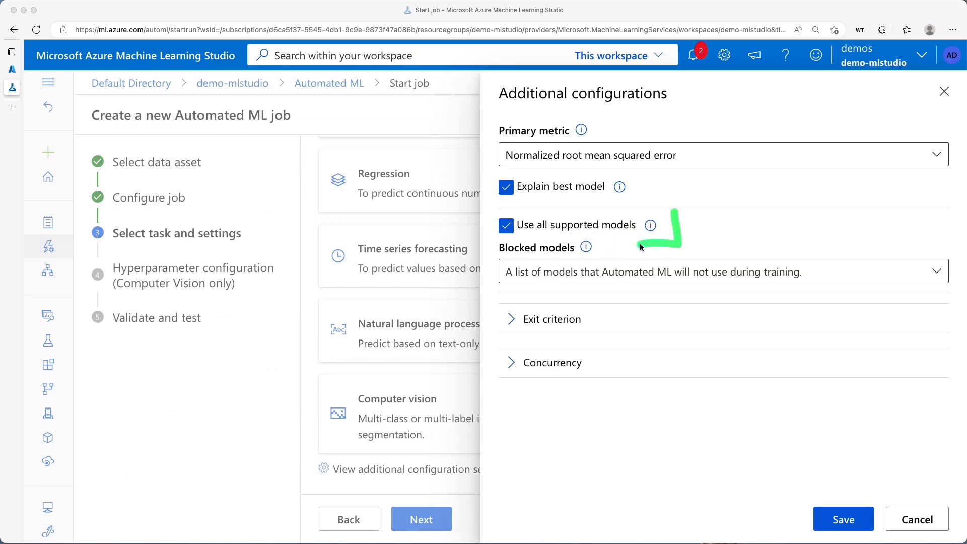
{"action": "left_click", "coordinate": [513, 321]}
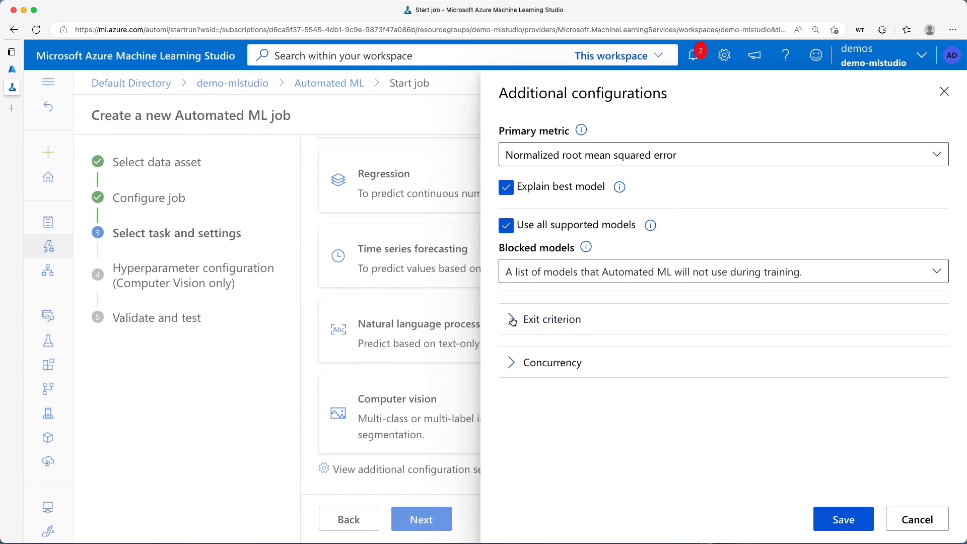
{"action": "mouse_move", "coordinate": [501, 327]}
{"action": "left_mouse_down"}
{"action": "mouse_move", "coordinate": [503, 374]}
{"action": "mouse_move", "coordinate": [658, 375]}
{"action": "left_mouse_up"}
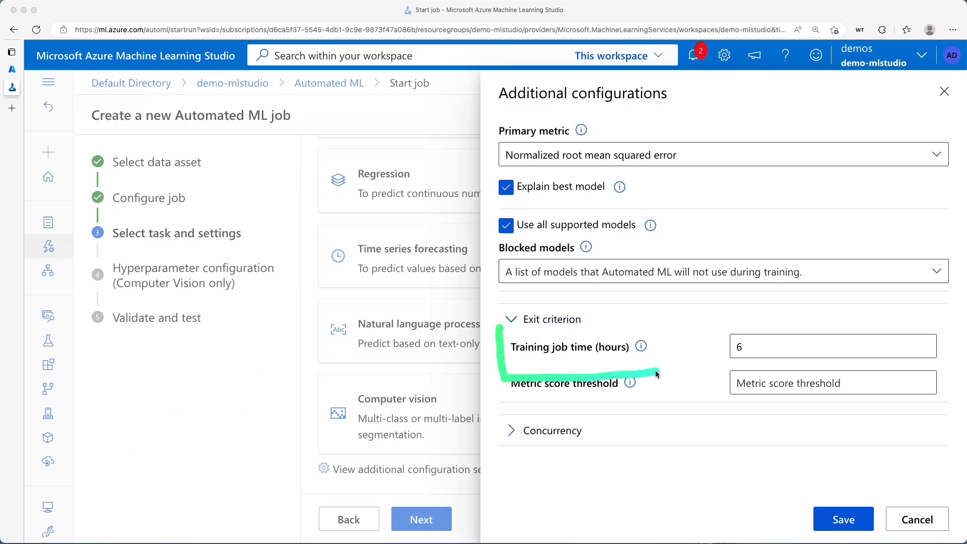
{"action": "mouse_move", "coordinate": [765, 332]}
{"action": "left_mouse_down"}
{"action": "mouse_move", "coordinate": [769, 367]}
{"action": "mouse_move", "coordinate": [701, 325]}
{"action": "mouse_move", "coordinate": [787, 334]}
{"action": "left_mouse_up"}
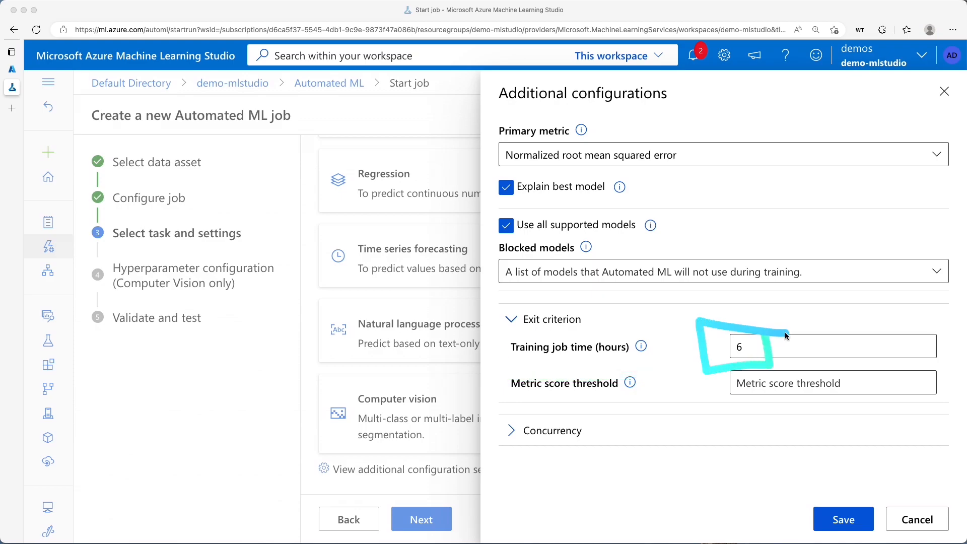
{"action": "left_click", "coordinate": [761, 349]}
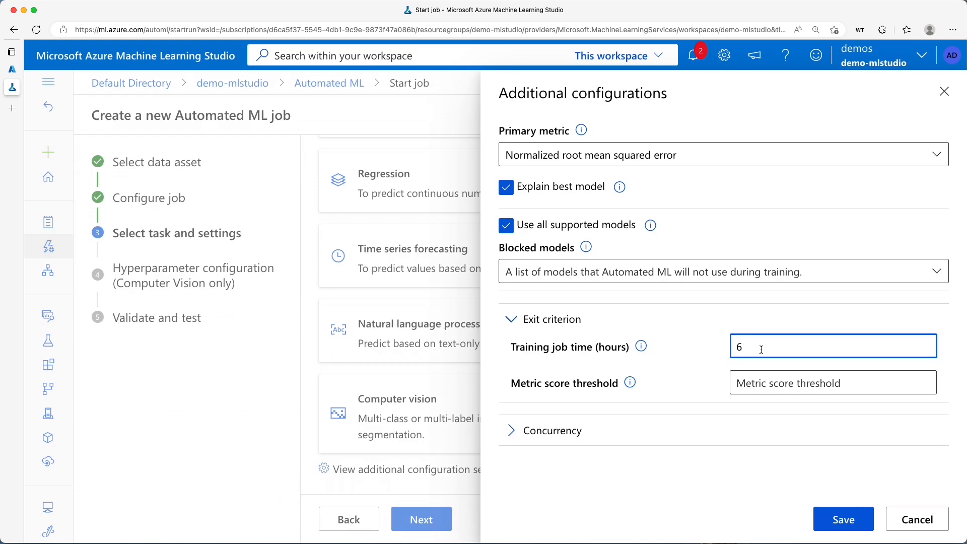
{"action": "key", "text": "BackSpace"}
{"action": "type", "text": "0.5"}
{"action": "left_click", "coordinate": [549, 390]}
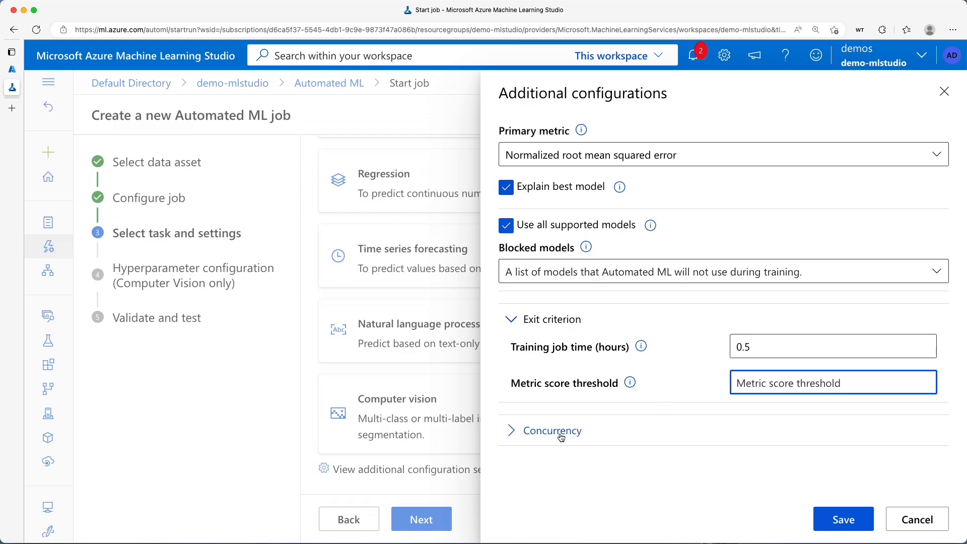
Step: Save the additional configurations with max concurrent iterations set to 2 and submit the revised job with Auto validation
{"action": "left_click", "coordinate": [535, 431]}
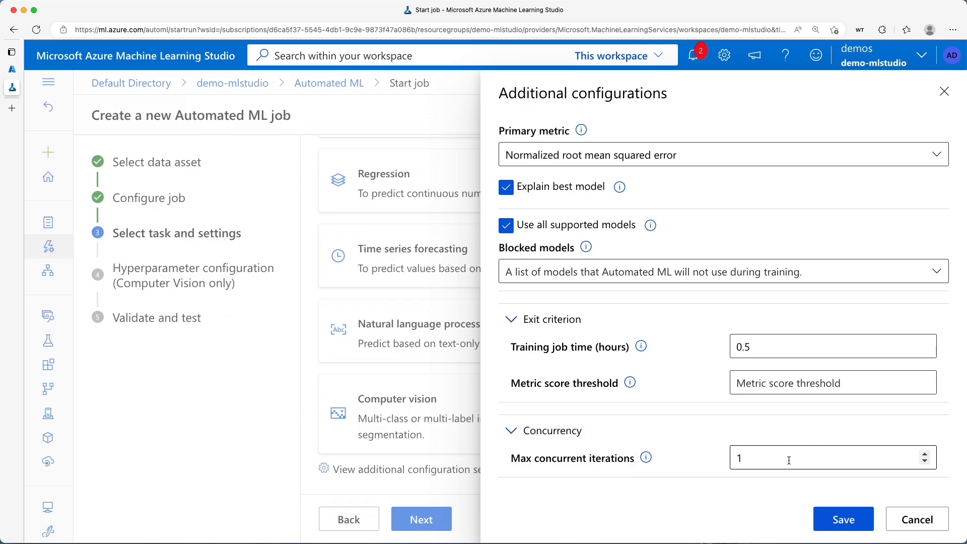
{"action": "left_click", "coordinate": [925, 455]}
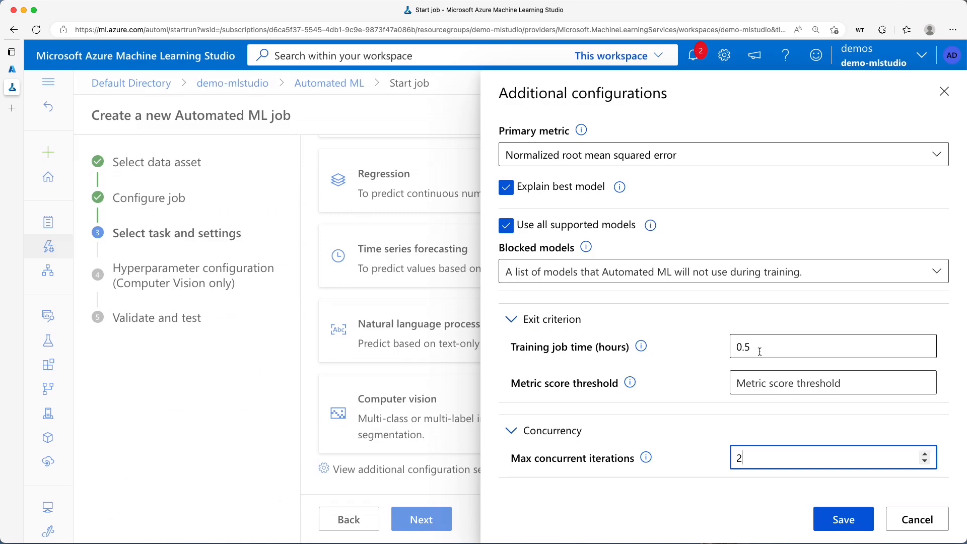
{"action": "left_click", "coordinate": [846, 522]}
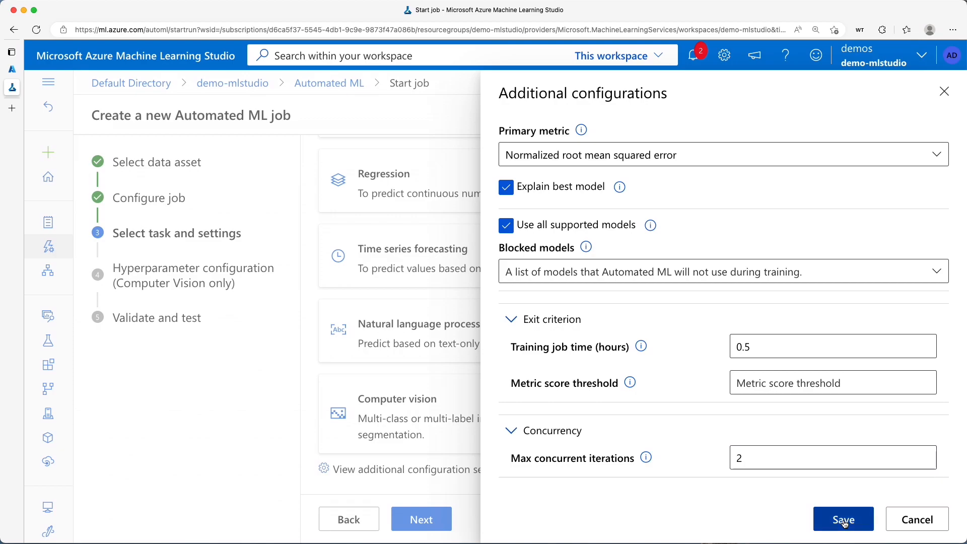
{"action": "left_click", "coordinate": [413, 529]}
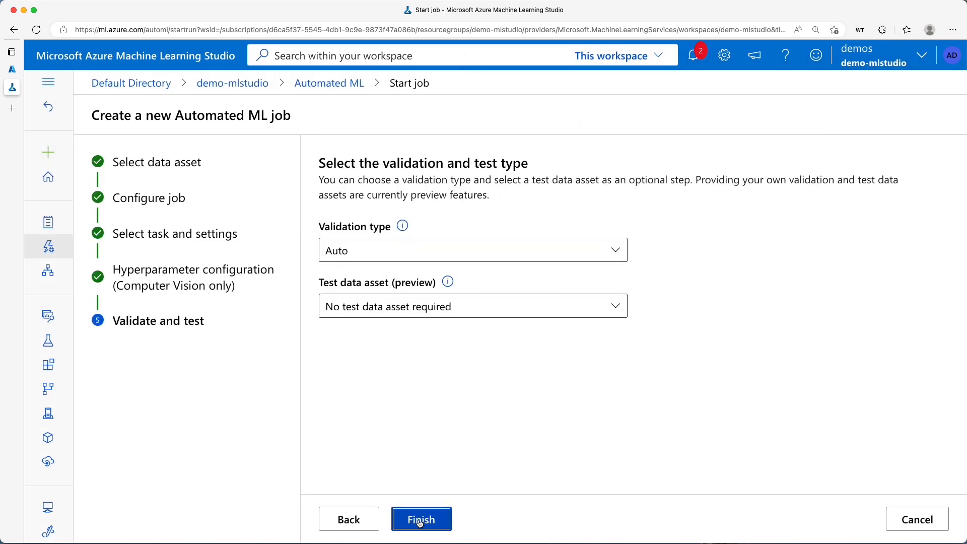
{"action": "left_click", "coordinate": [421, 523]}
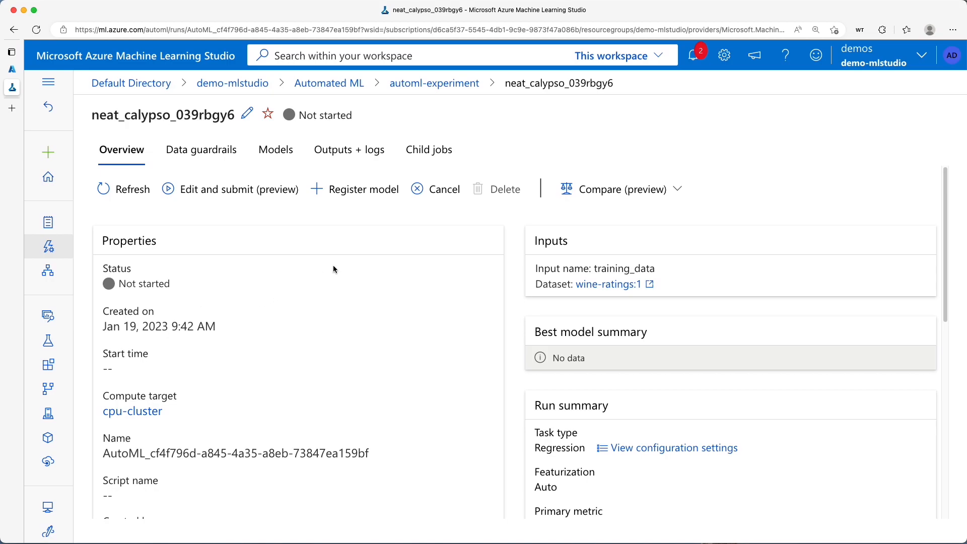
Step: Open the earlier good_cheese_8k14x9s0 job from the Automated ML job list and cancel it
{"action": "left_click", "coordinate": [55, 251]}
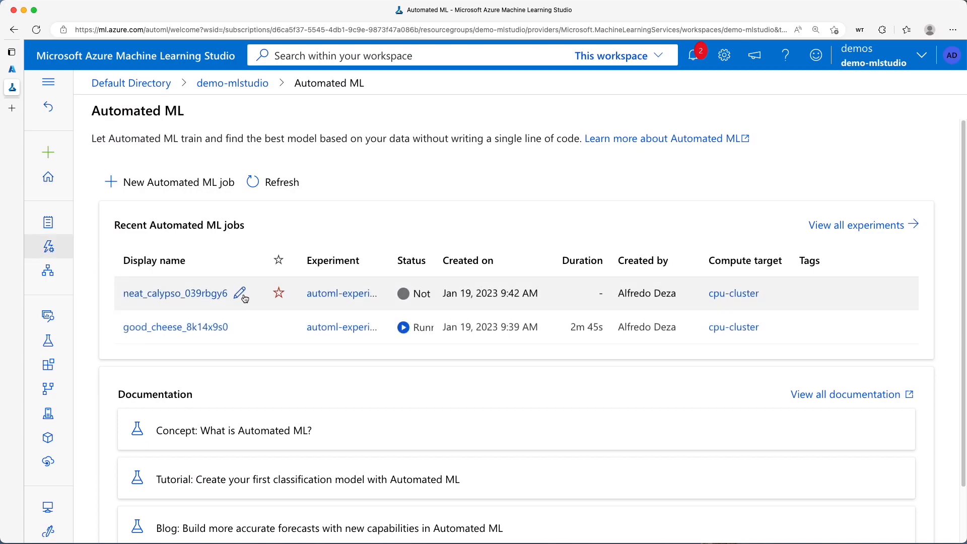
{"action": "left_click", "coordinate": [188, 330]}
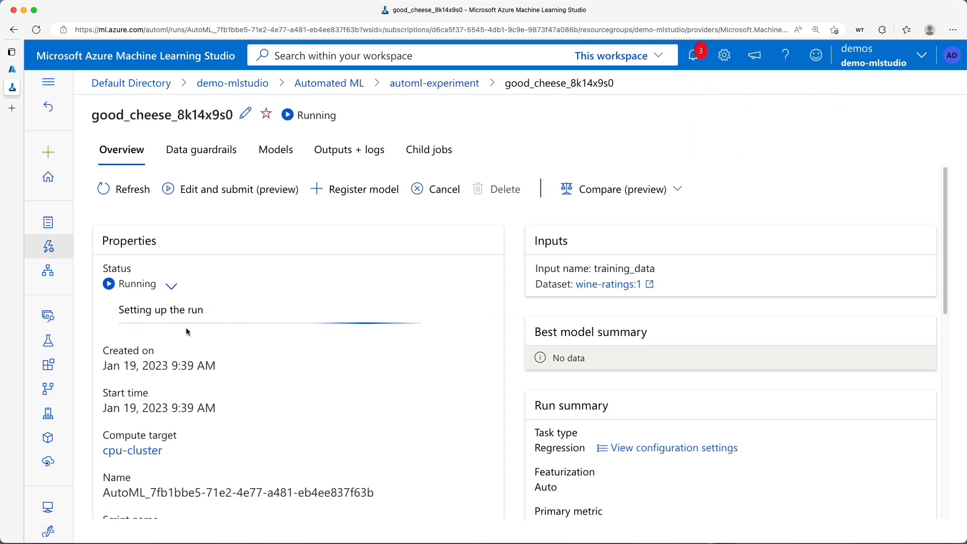
{"action": "left_click", "coordinate": [446, 191]}
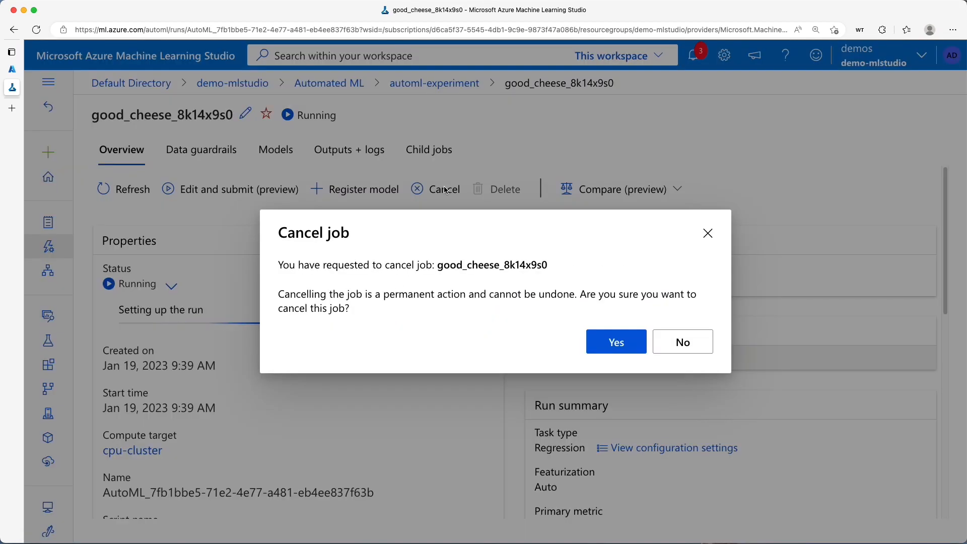
{"action": "left_click", "coordinate": [624, 341]}
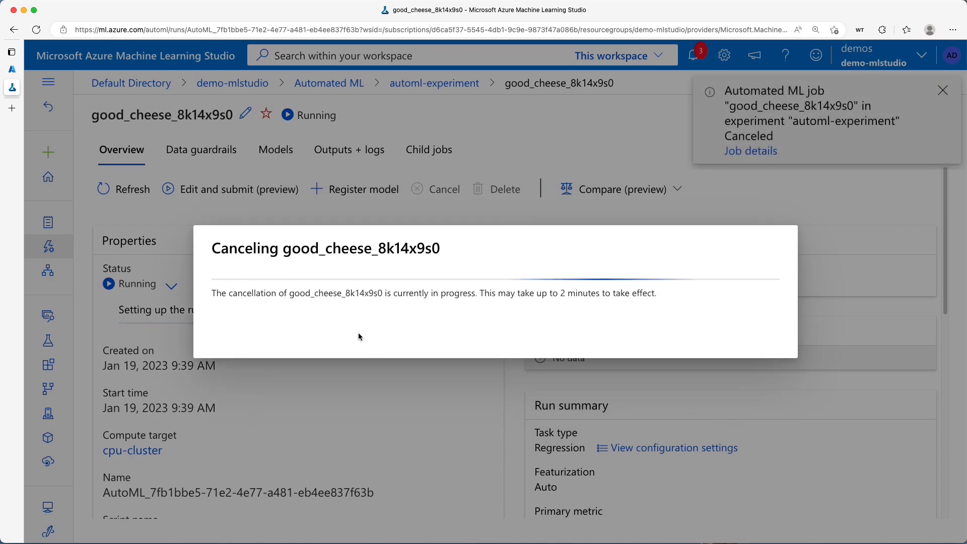
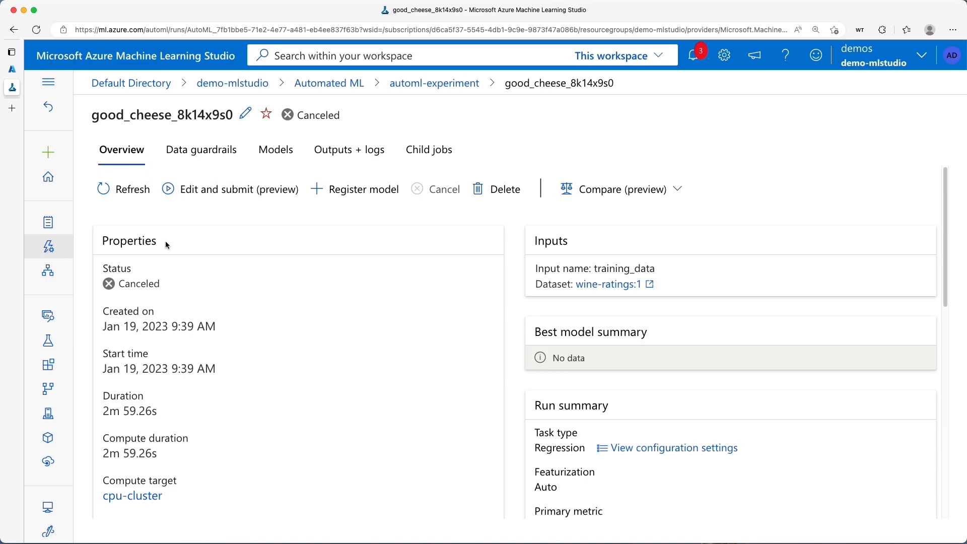
Step: Return to the recent Automated ML jobs, widen the Status column, and check each job's status and duration
{"action": "left_click", "coordinate": [55, 253]}
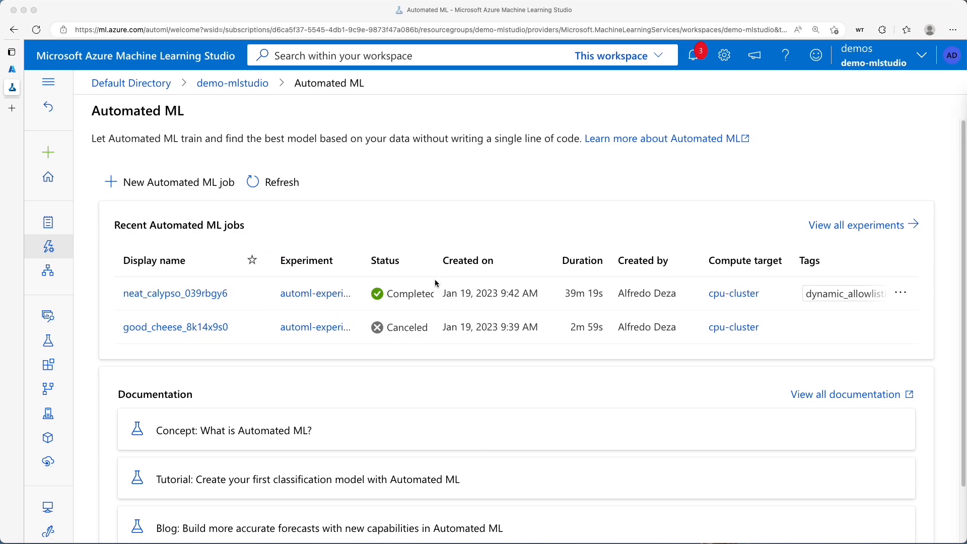
{"action": "left_click", "coordinate": [435, 261]}
{"action": "left_click_drag", "start_coordinate": [434, 261], "coordinate": [445, 260]}
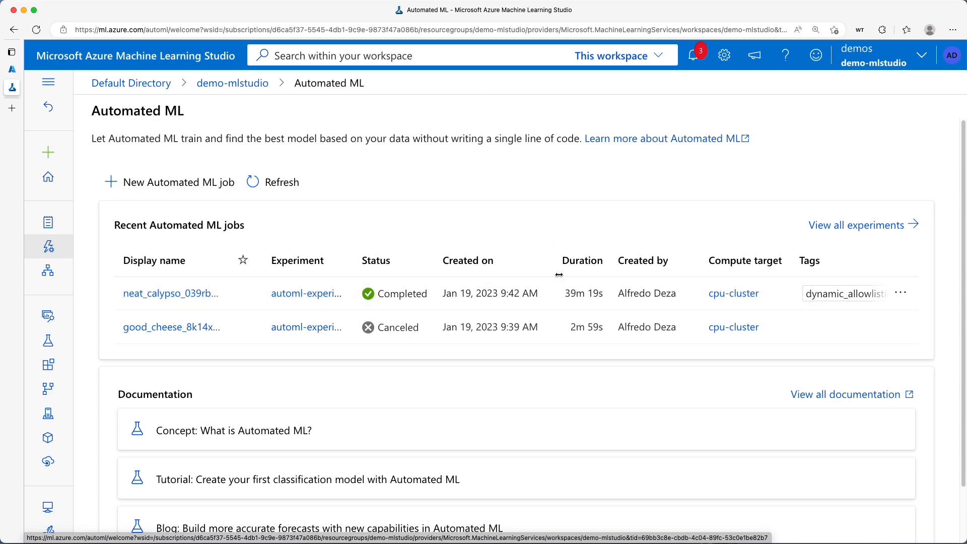
{"action": "key", "text": "ctrl+a"}
{"action": "mouse_move", "coordinate": [553, 260]}
{"action": "left_mouse_down"}
{"action": "mouse_move", "coordinate": [552, 312]}
{"action": "mouse_move", "coordinate": [617, 312]}
{"action": "mouse_move", "coordinate": [613, 258]}
{"action": "mouse_move", "coordinate": [556, 250]}
{"action": "mouse_move", "coordinate": [554, 261]}
{"action": "left_mouse_up"}
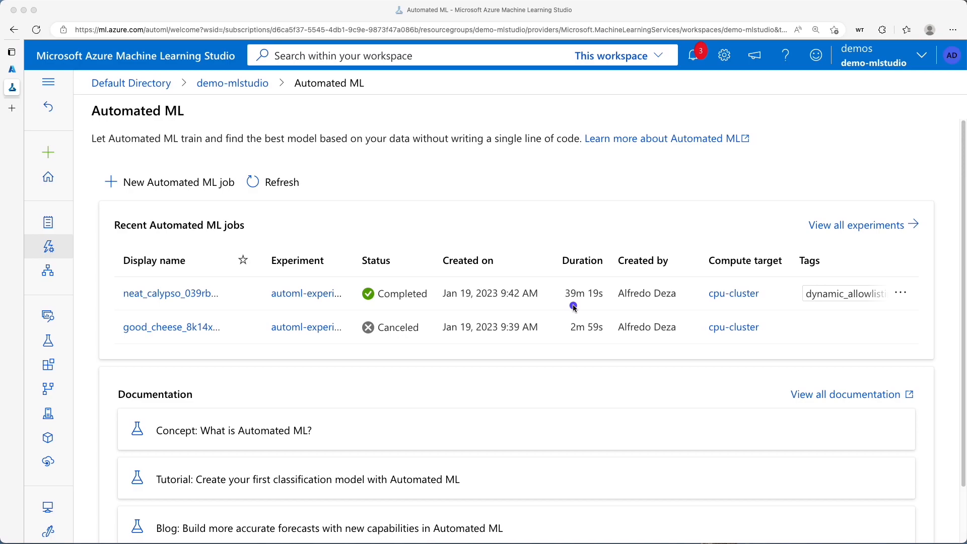
Step: Open the neat_calypso_039rbgy6 job and read the warning under its status
{"action": "left_click", "coordinate": [157, 297]}
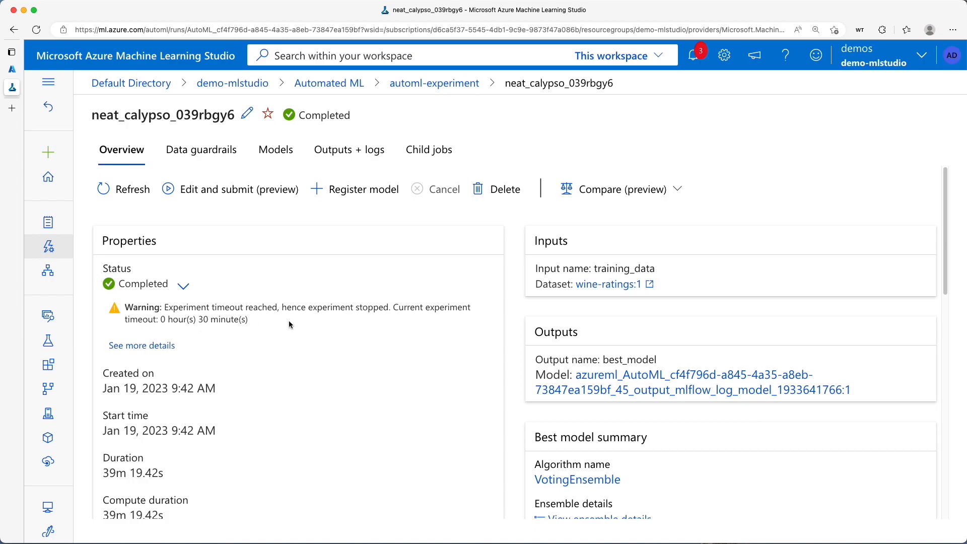
{"action": "left_click_drag", "start_coordinate": [306, 314], "coordinate": [126, 310]}
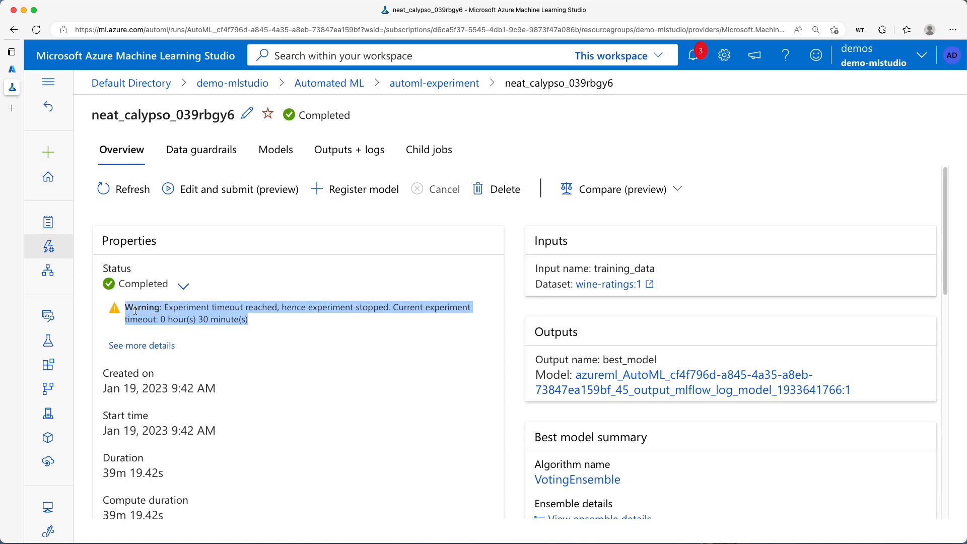
{"action": "left_click", "coordinate": [247, 321]}
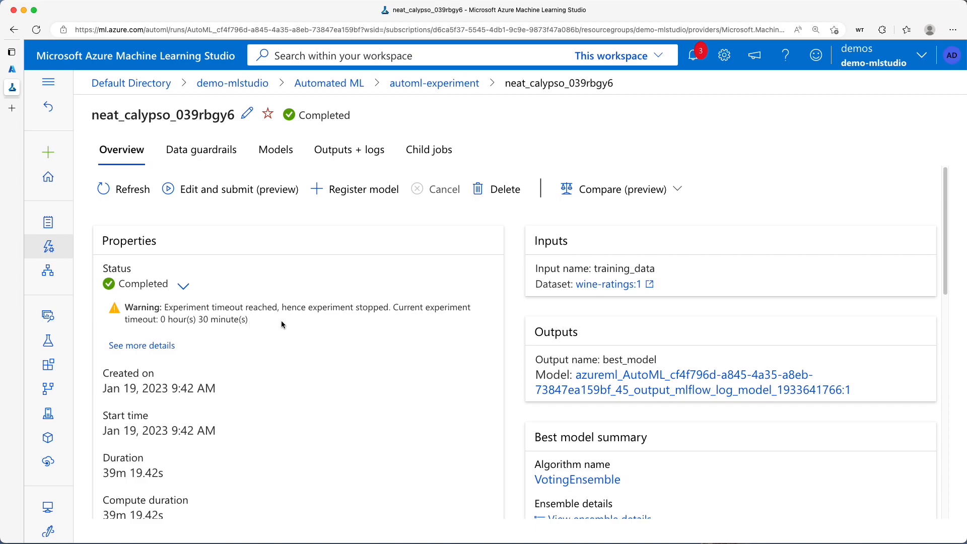
Step: Review the neat_calypso_039rbgy6 job's overview, including its properties, best model summary with the primary metric, and run summary
{"action": "scroll", "coordinate": [282, 321], "scroll_direction": "down", "scroll_amount": 2}
{"action": "scroll", "coordinate": [281, 325], "scroll_direction": "down", "scroll_amount": 5}
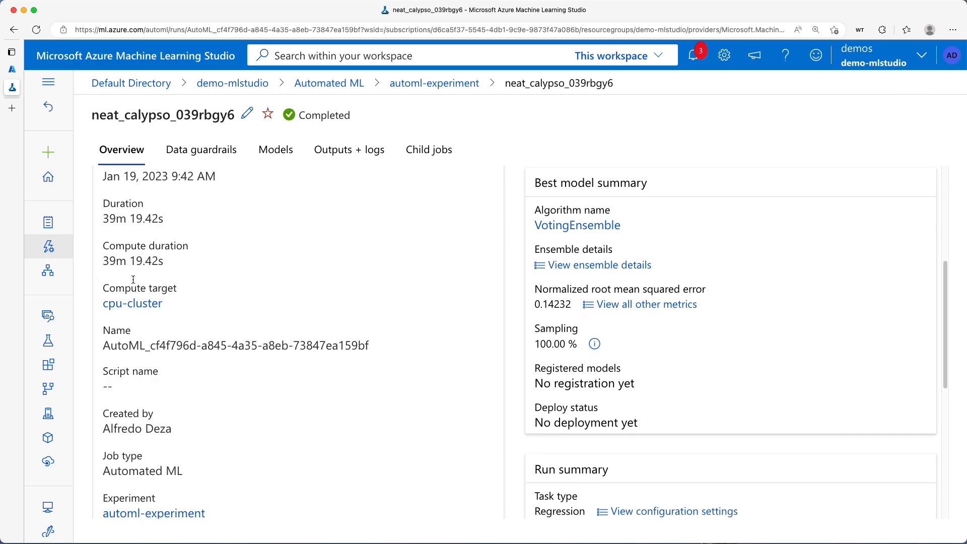
{"action": "mouse_move", "coordinate": [107, 280]}
{"action": "left_mouse_down"}
{"action": "mouse_move", "coordinate": [215, 277]}
{"action": "mouse_move", "coordinate": [115, 319]}
{"action": "left_mouse_up"}
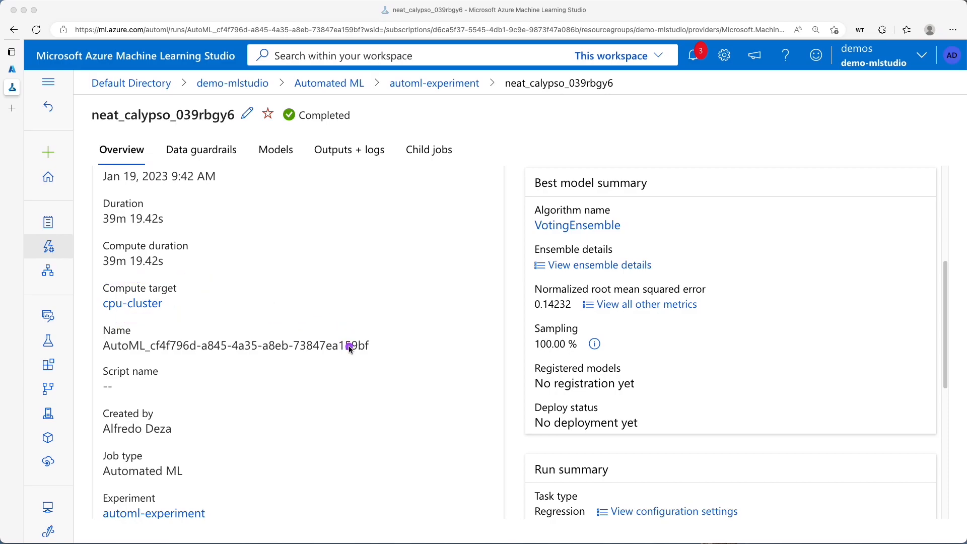
{"action": "mouse_move", "coordinate": [530, 279]}
{"action": "left_mouse_down"}
{"action": "mouse_move", "coordinate": [694, 278]}
{"action": "mouse_move", "coordinate": [725, 310]}
{"action": "mouse_move", "coordinate": [725, 323]}
{"action": "left_mouse_up"}
{"action": "mouse_move", "coordinate": [580, 321]}
{"action": "left_mouse_down"}
{"action": "mouse_move", "coordinate": [645, 342]}
{"action": "mouse_move", "coordinate": [660, 436]}
{"action": "left_mouse_up"}
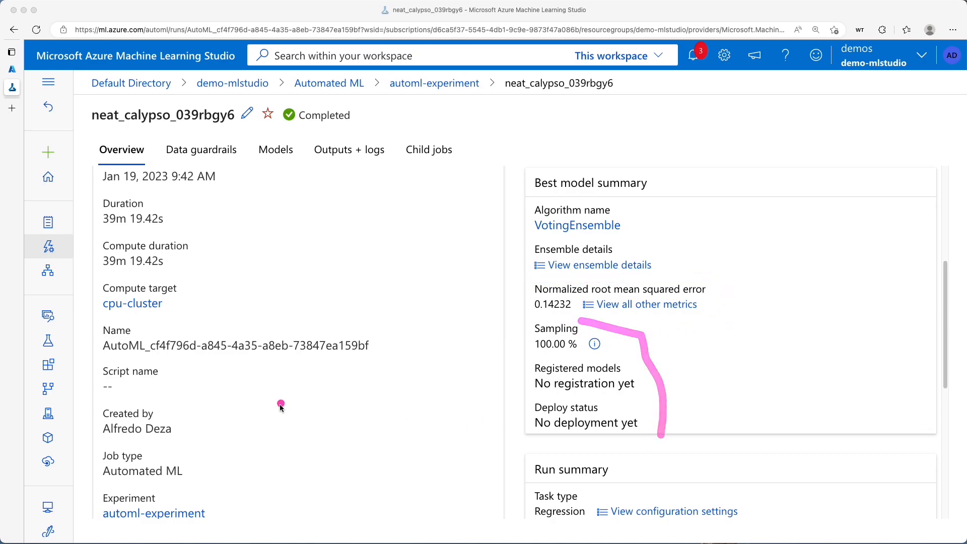
{"action": "scroll", "coordinate": [256, 431], "scroll_direction": "down", "scroll_amount": 5}
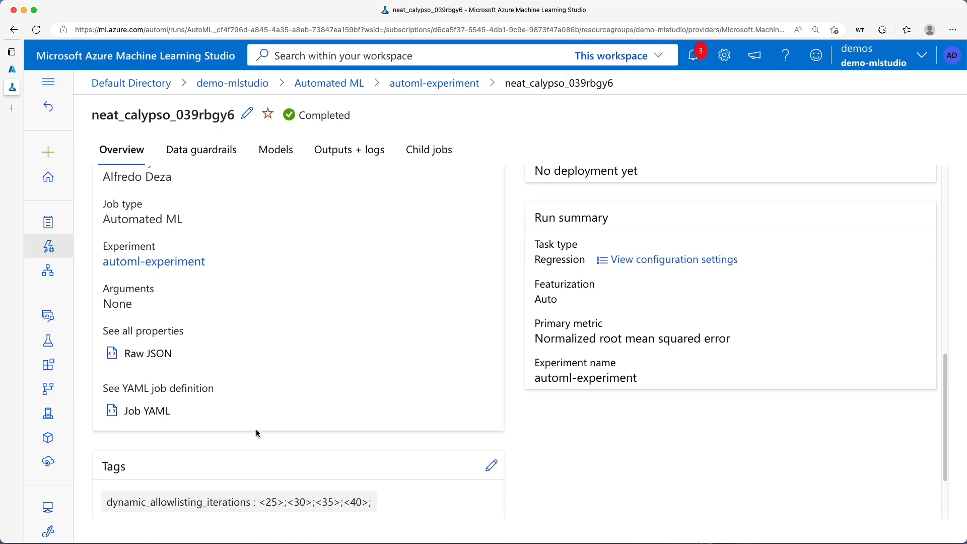
{"action": "scroll", "coordinate": [256, 433], "scroll_direction": "down", "scroll_amount": 2}
{"action": "scroll", "coordinate": [255, 433], "scroll_direction": "up", "scroll_amount": 7}
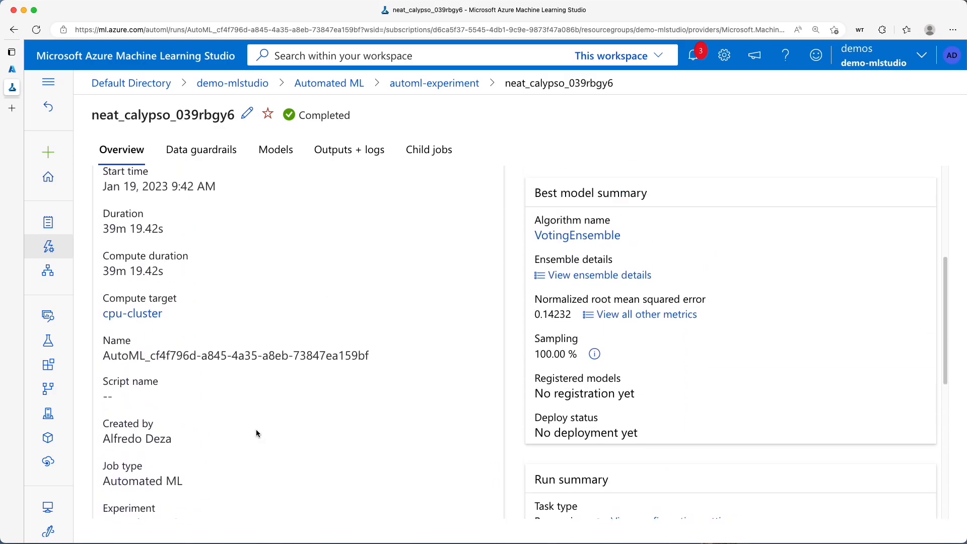
{"action": "scroll", "coordinate": [256, 433], "scroll_direction": "up", "scroll_amount": 5}
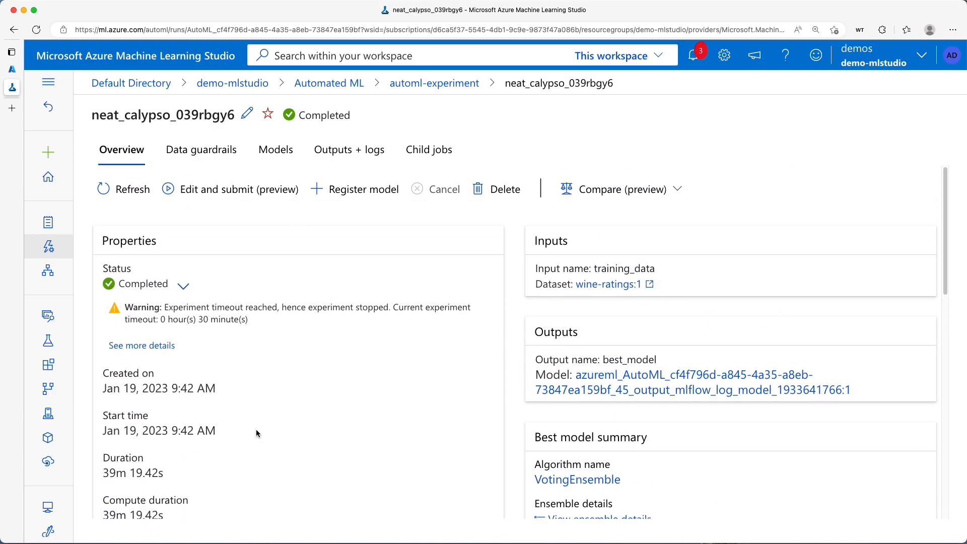
Step: Open the VotingEnsemble explanation from the job's model list and examine the aggregate importance of the region, variety and remaining features
{"action": "left_click", "coordinate": [278, 151]}
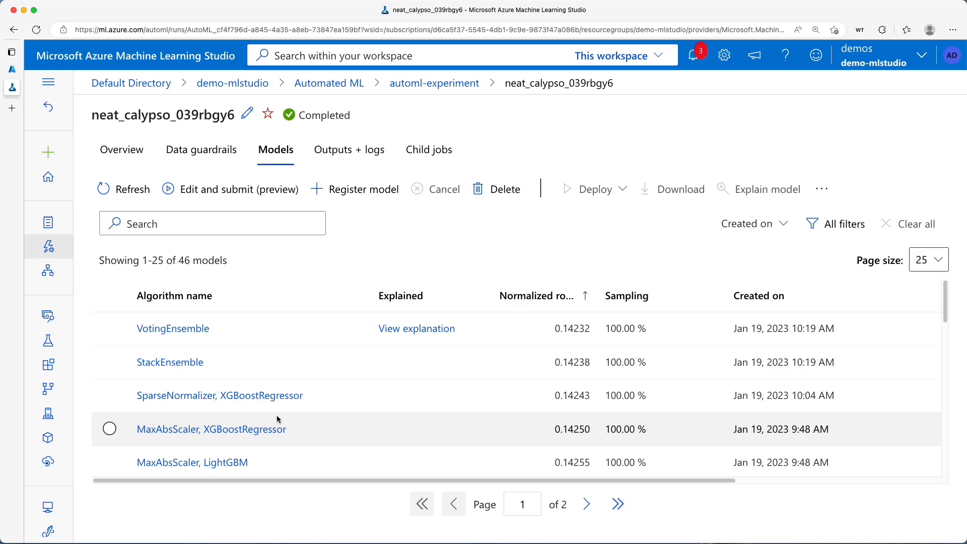
{"action": "left_click", "coordinate": [428, 330]}
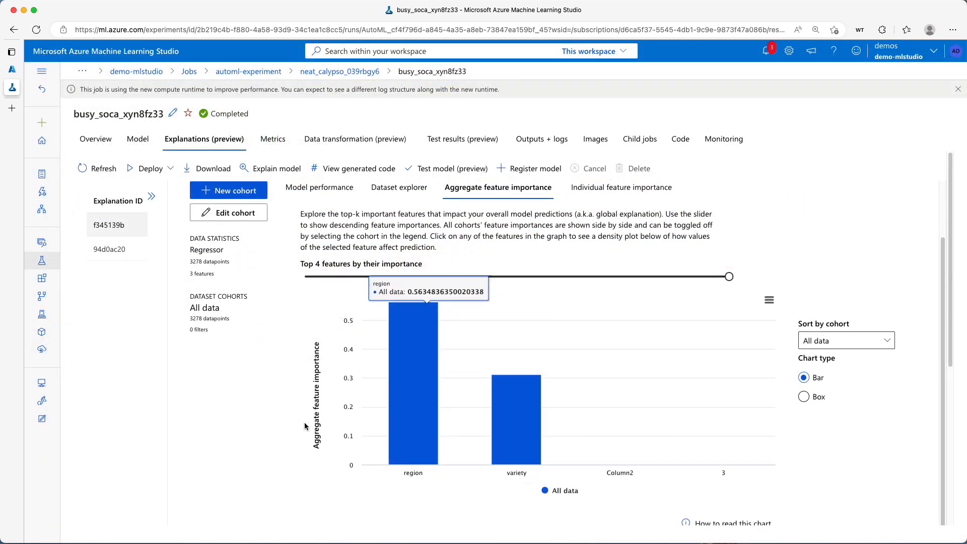
{"action": "scroll", "coordinate": [286, 421], "scroll_direction": "down", "scroll_amount": 3}
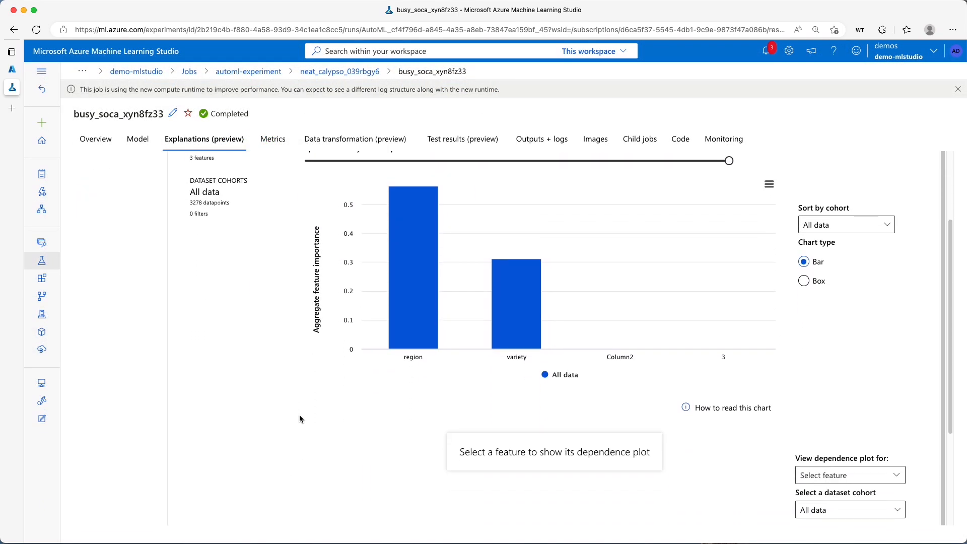
{"action": "scroll", "coordinate": [299, 416], "scroll_direction": "down", "scroll_amount": 3}
{"action": "scroll", "coordinate": [298, 415], "scroll_direction": "up", "scroll_amount": 5}
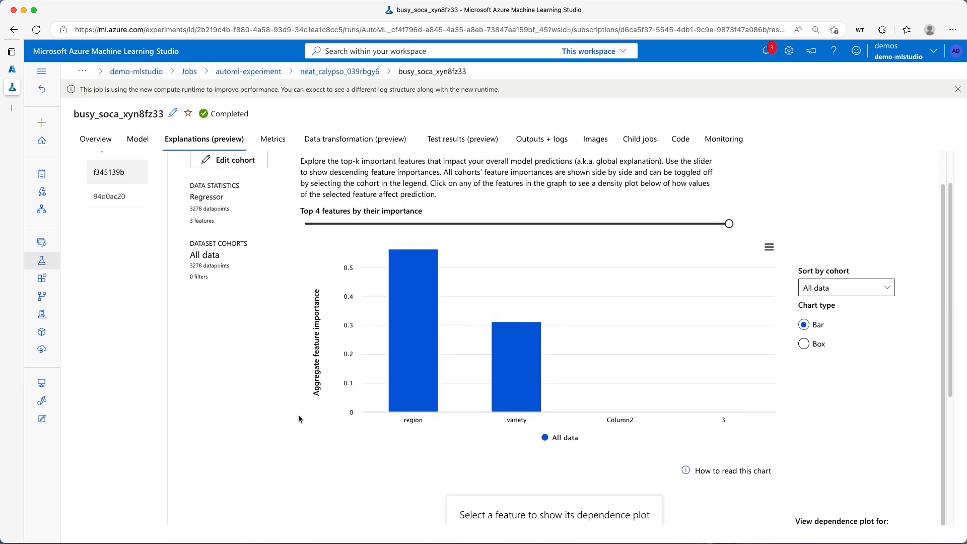
{"action": "scroll", "coordinate": [298, 415], "scroll_direction": "up", "scroll_amount": 1}
{"action": "key", "text": "ctrl+a"}
{"action": "mouse_move", "coordinate": [439, 265]}
{"action": "left_mouse_down"}
{"action": "mouse_move", "coordinate": [372, 265]}
{"action": "mouse_move", "coordinate": [363, 453]}
{"action": "mouse_move", "coordinate": [452, 475]}
{"action": "mouse_move", "coordinate": [465, 294]}
{"action": "mouse_move", "coordinate": [428, 260]}
{"action": "left_mouse_up"}
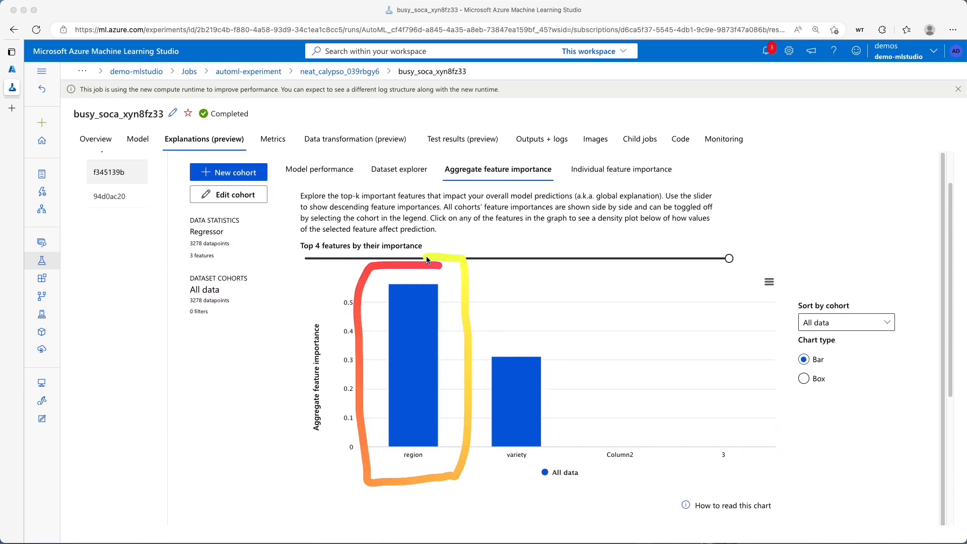
{"action": "mouse_move", "coordinate": [570, 332]}
{"action": "left_mouse_down"}
{"action": "mouse_move", "coordinate": [481, 335]}
{"action": "mouse_move", "coordinate": [472, 465]}
{"action": "mouse_move", "coordinate": [573, 483]}
{"action": "mouse_move", "coordinate": [575, 326]}
{"action": "left_mouse_up"}
{"action": "mouse_move", "coordinate": [752, 441]}
{"action": "left_mouse_down"}
{"action": "mouse_move", "coordinate": [647, 482]}
{"action": "mouse_move", "coordinate": [586, 431]}
{"action": "left_mouse_up"}
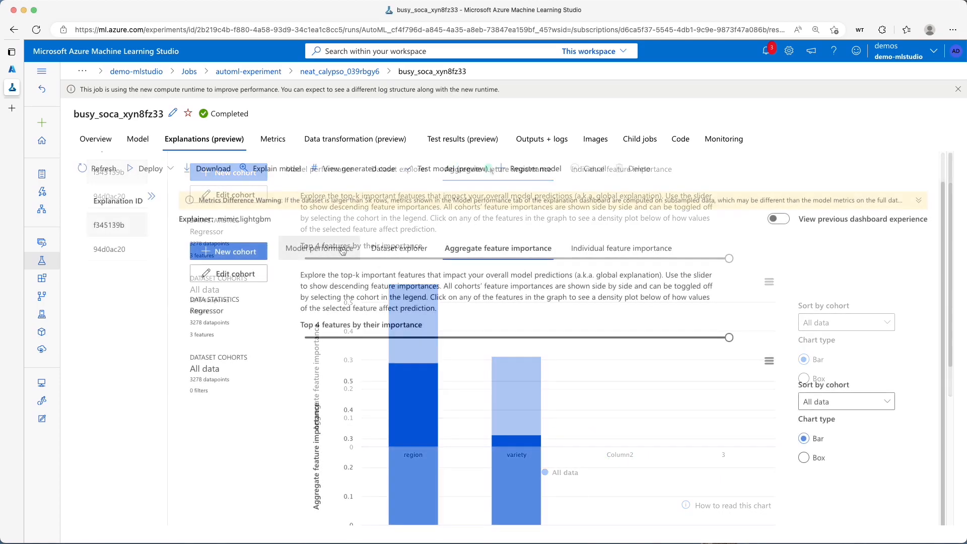
Step: Check the explanation's model performance view, open the VotingEnsemble run's metrics, and enlarge the page to 150%
{"action": "left_click", "coordinate": [342, 250]}
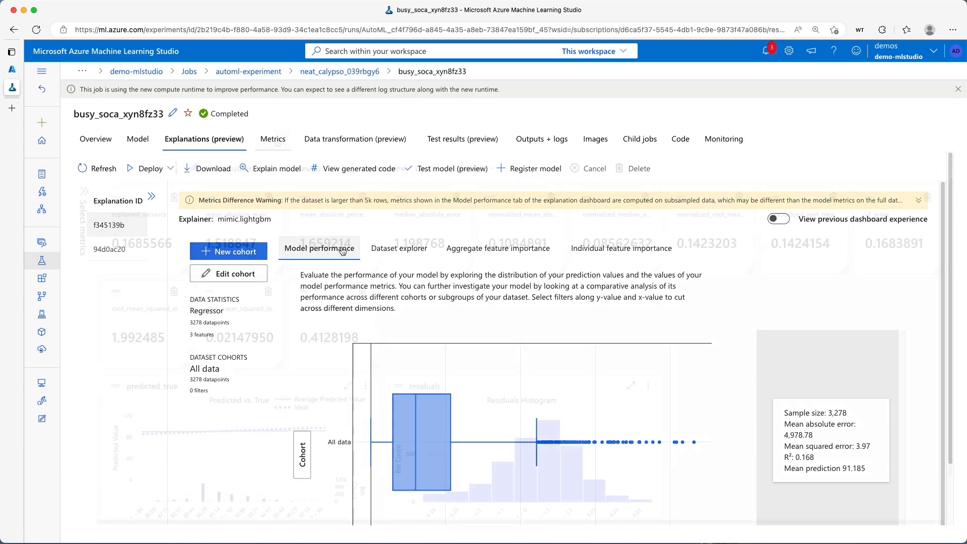
{"action": "left_click", "coordinate": [276, 140]}
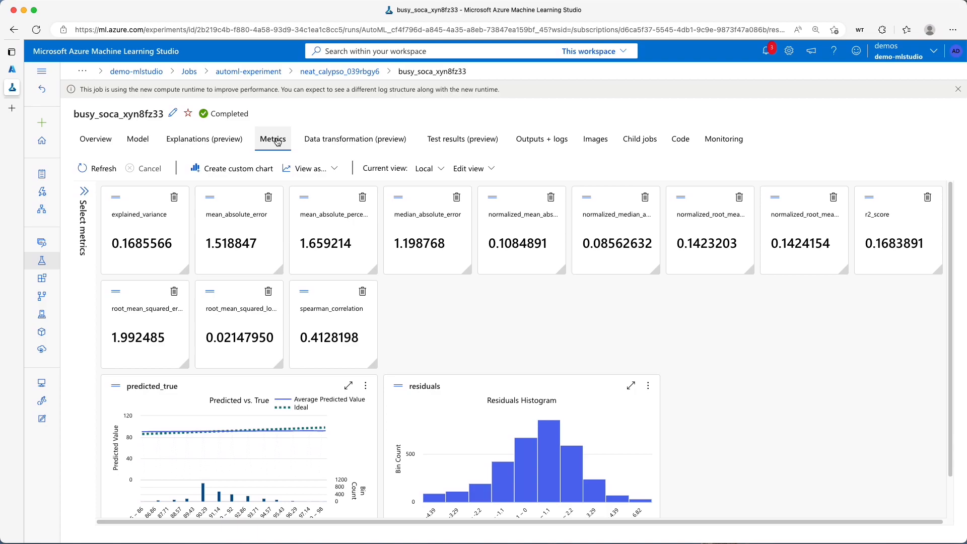
{"action": "left_click_drag", "start_coordinate": [287, 125], "coordinate": [262, 167]}
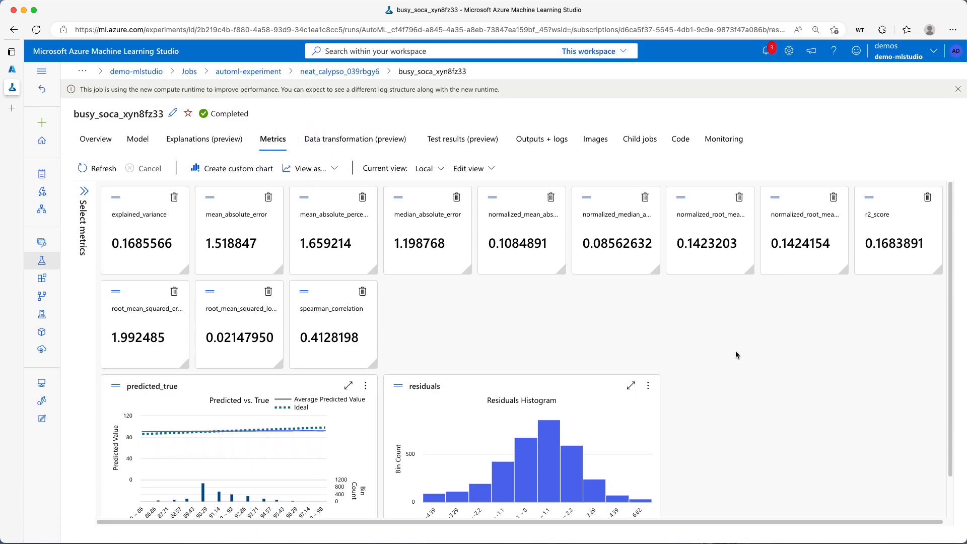
{"action": "mouse_move", "coordinate": [600, 244]}
{"action": "key", "text": "super+plus"}
{"action": "key", "text": "super+plus"}
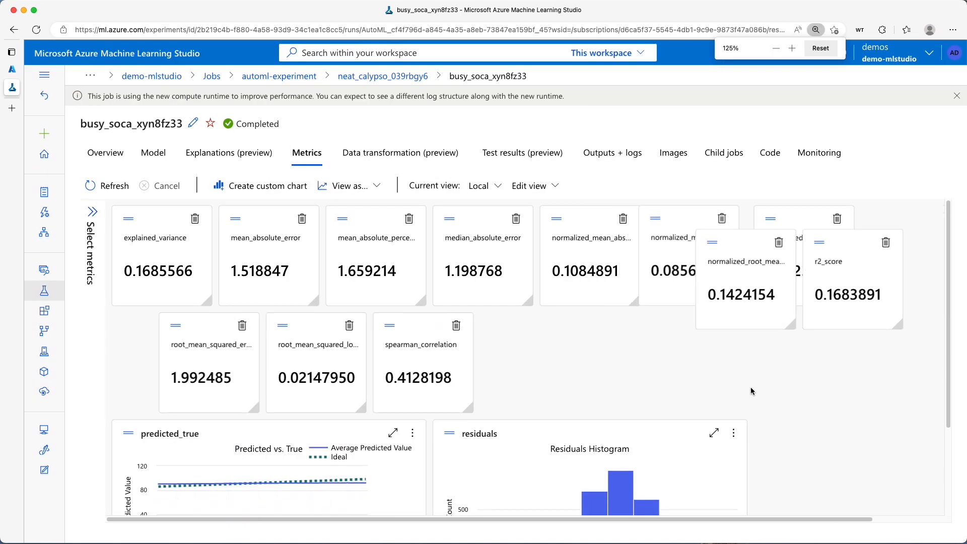
{"action": "key", "text": "super+plus"}
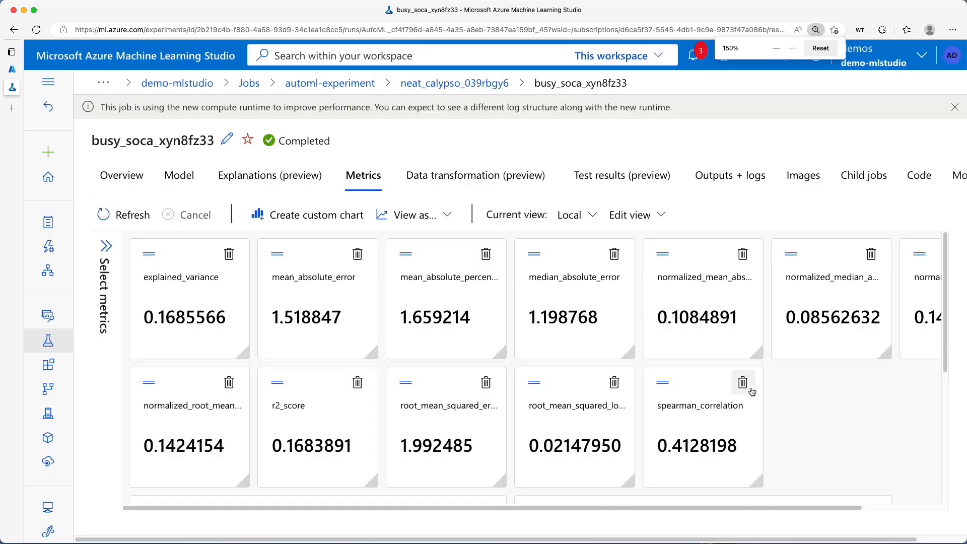
Step: Examine the Predicted vs. True chart and Residuals Histogram, comparing average predicted values with the ideal line, and recheck the metric cards
{"action": "scroll", "coordinate": [697, 396], "scroll_direction": "down", "scroll_amount": 5}
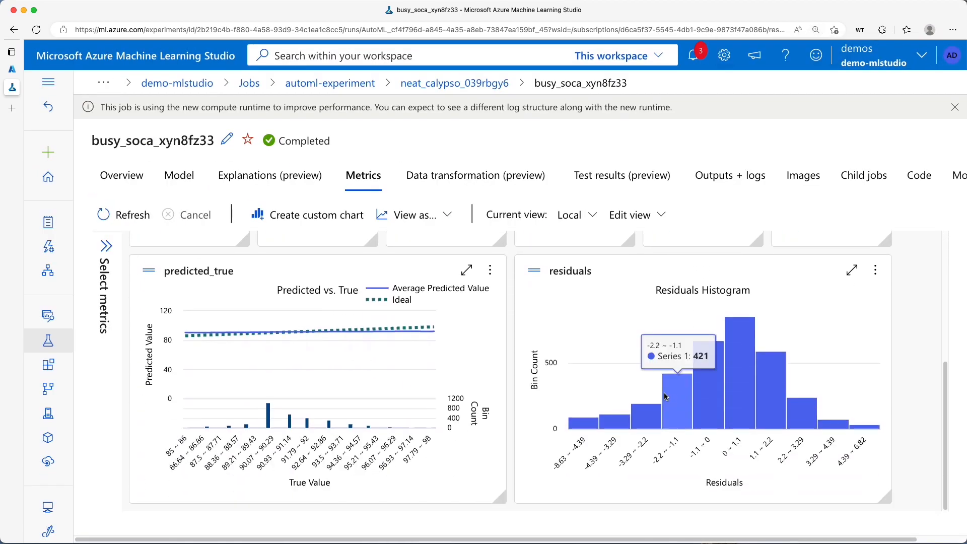
{"action": "mouse_move", "coordinate": [885, 256]}
{"action": "left_mouse_down"}
{"action": "mouse_move", "coordinate": [520, 264]}
{"action": "mouse_move", "coordinate": [506, 510]}
{"action": "mouse_move", "coordinate": [887, 516]}
{"action": "left_mouse_up"}
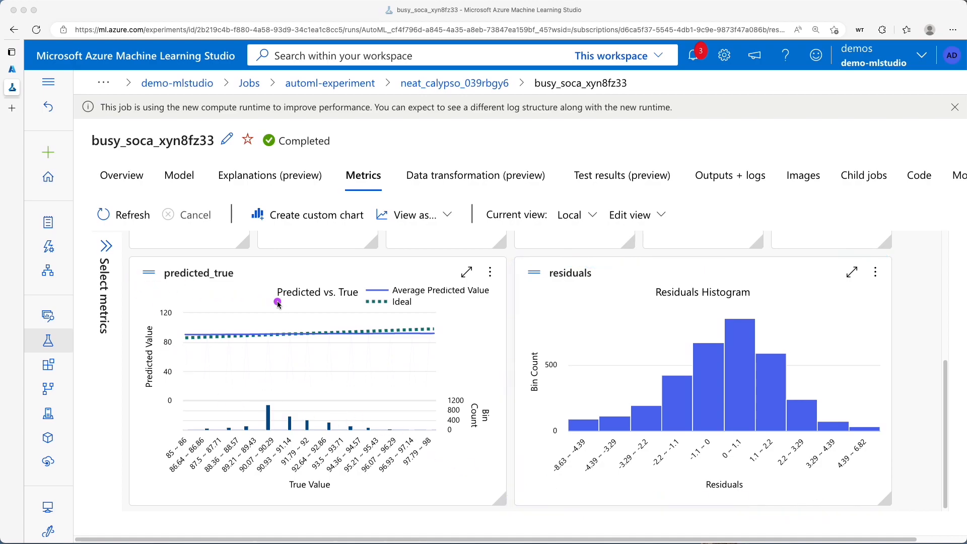
{"action": "mouse_move", "coordinate": [446, 314]}
{"action": "left_mouse_down"}
{"action": "mouse_move", "coordinate": [448, 347]}
{"action": "mouse_move", "coordinate": [364, 370]}
{"action": "mouse_move", "coordinate": [183, 370]}
{"action": "left_mouse_up"}
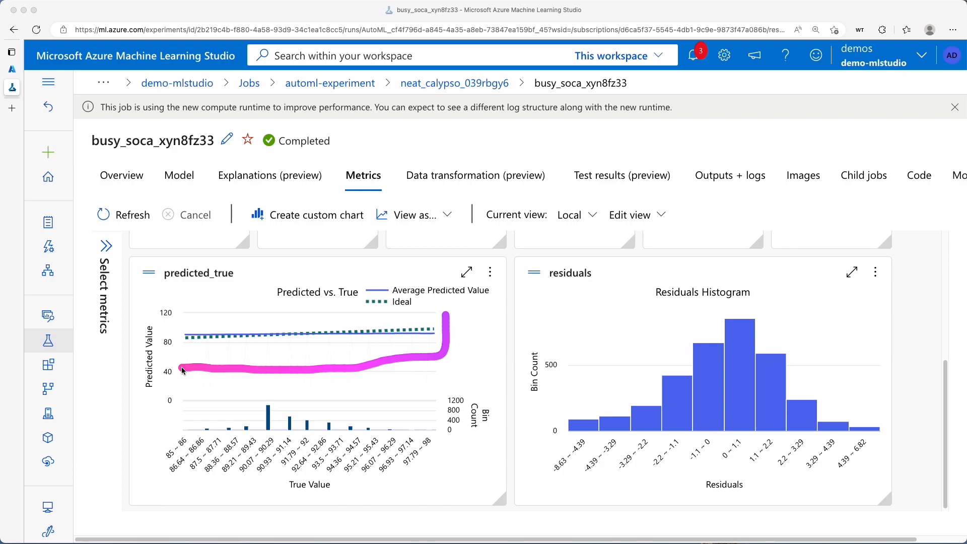
{"action": "left_click_drag", "start_coordinate": [182, 342], "coordinate": [433, 334]}
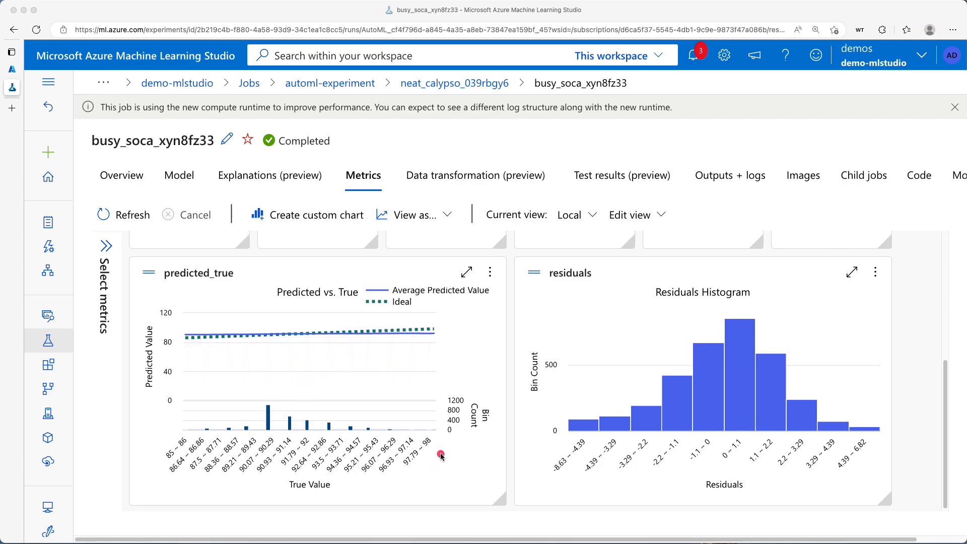
{"action": "left_click_drag", "start_coordinate": [141, 487], "coordinate": [449, 488]}
{"action": "mouse_move", "coordinate": [441, 435]}
{"action": "left_mouse_down"}
{"action": "mouse_move", "coordinate": [443, 459]}
{"action": "mouse_move", "coordinate": [399, 483]}
{"action": "left_mouse_up"}
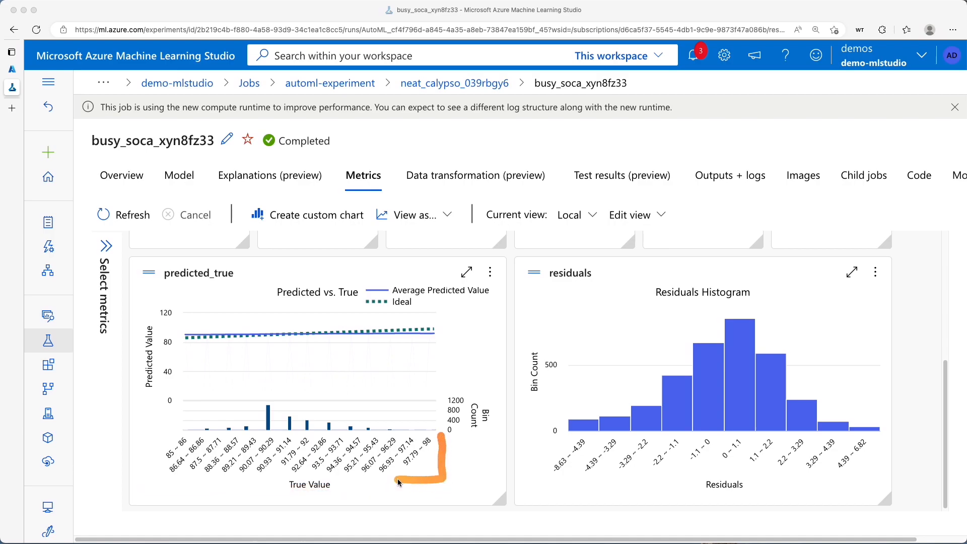
{"action": "mouse_move", "coordinate": [234, 417]}
{"action": "left_mouse_down"}
{"action": "mouse_move", "coordinate": [238, 491]}
{"action": "mouse_move", "coordinate": [332, 488]}
{"action": "mouse_move", "coordinate": [341, 433]}
{"action": "left_mouse_up"}
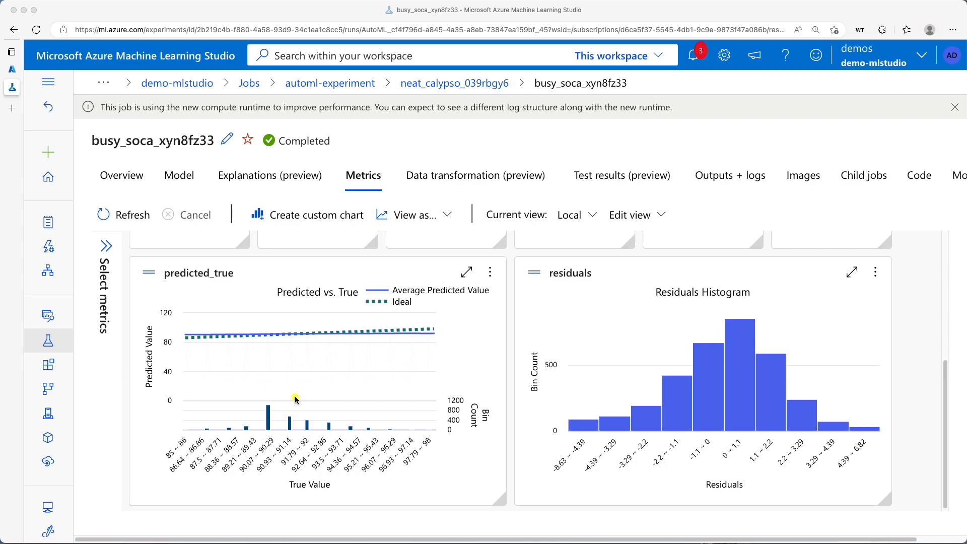
{"action": "mouse_move", "coordinate": [332, 393]}
{"action": "left_mouse_down"}
{"action": "mouse_move", "coordinate": [259, 463]}
{"action": "mouse_move", "coordinate": [330, 427]}
{"action": "mouse_move", "coordinate": [325, 404]}
{"action": "left_mouse_up"}
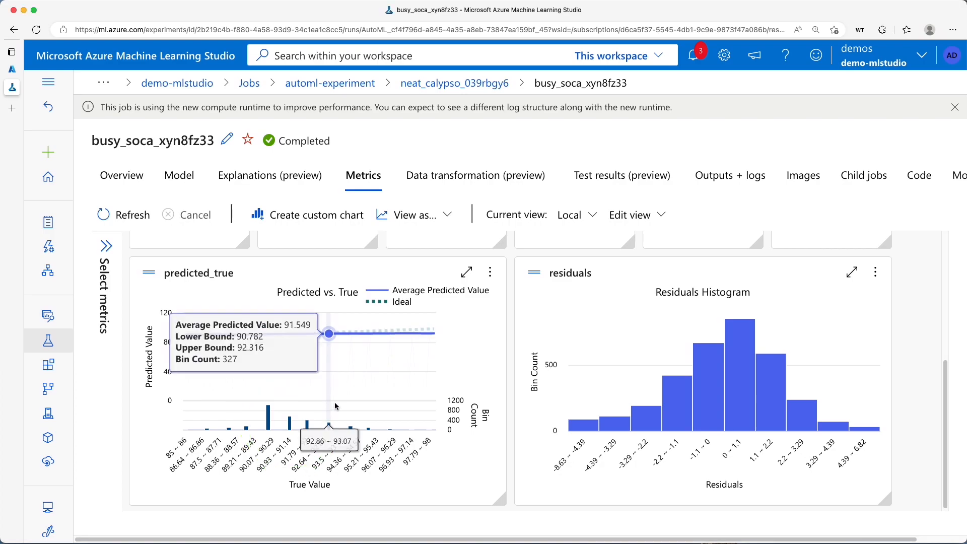
{"action": "scroll", "coordinate": [506, 390], "scroll_direction": "up", "scroll_amount": 5}
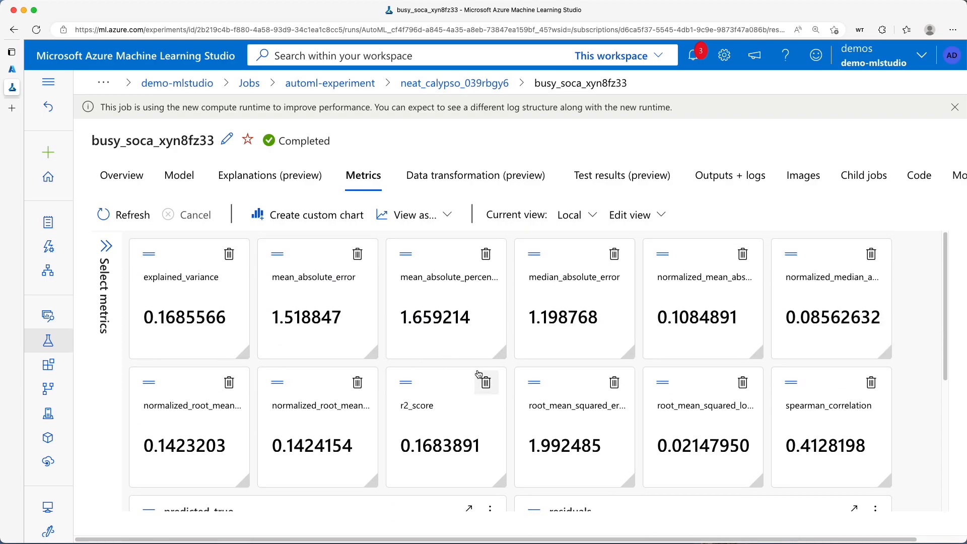
{"action": "mouse_move", "coordinate": [455, 287]}
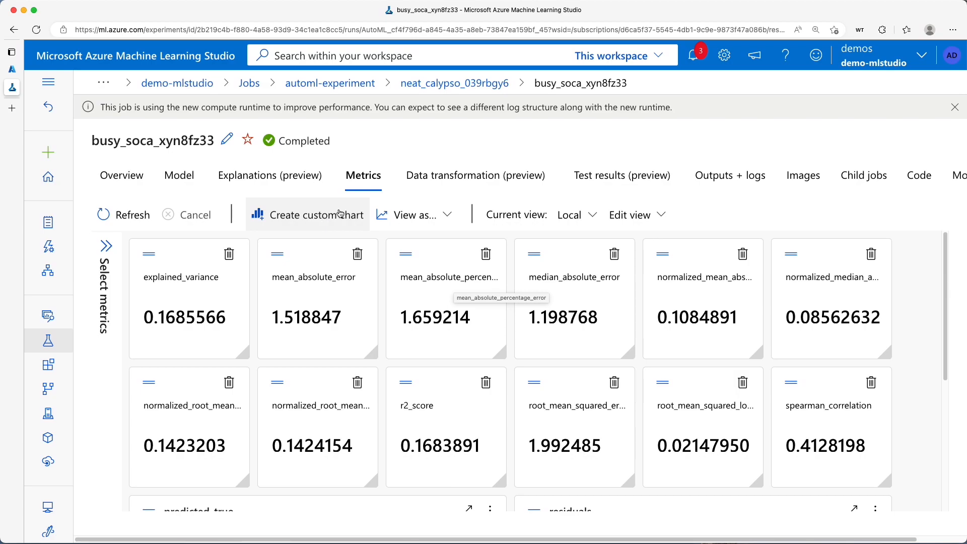
Step: Open the run's outputs and logs and read through std_log.txt in user_logs
{"action": "left_click", "coordinate": [728, 185]}
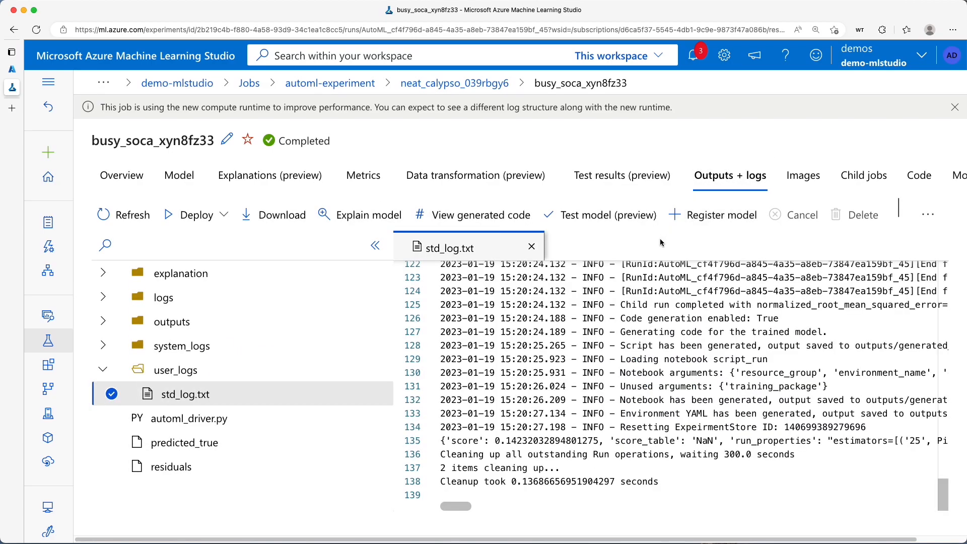
{"action": "scroll", "coordinate": [688, 374], "scroll_direction": "up", "scroll_amount": 3}
{"action": "scroll", "coordinate": [688, 374], "scroll_direction": "up", "scroll_amount": 5}
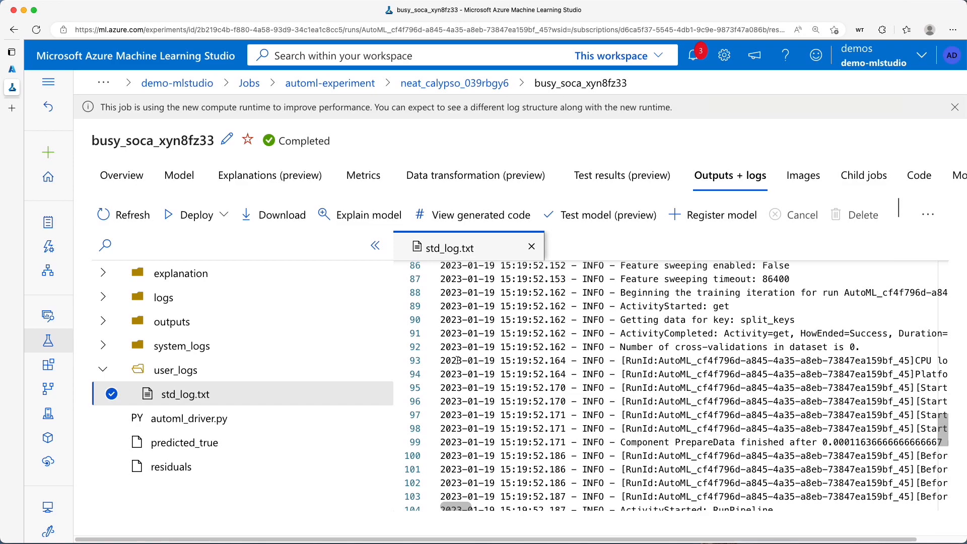
Step: Open the model's generated code as a notebook and review its compute settings, prerequisites and workspace connection cell
{"action": "left_click", "coordinate": [481, 220]}
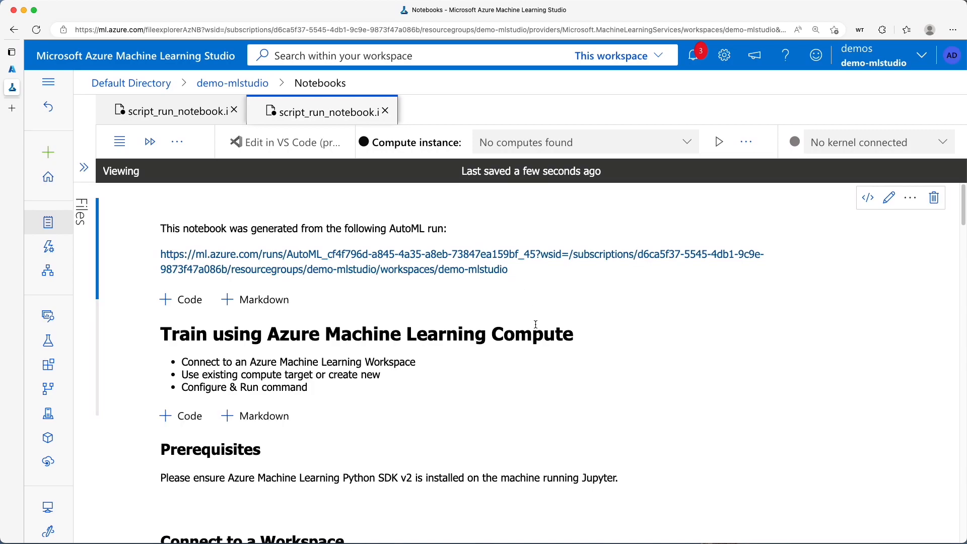
{"action": "scroll", "coordinate": [539, 325], "scroll_direction": "down", "scroll_amount": 2}
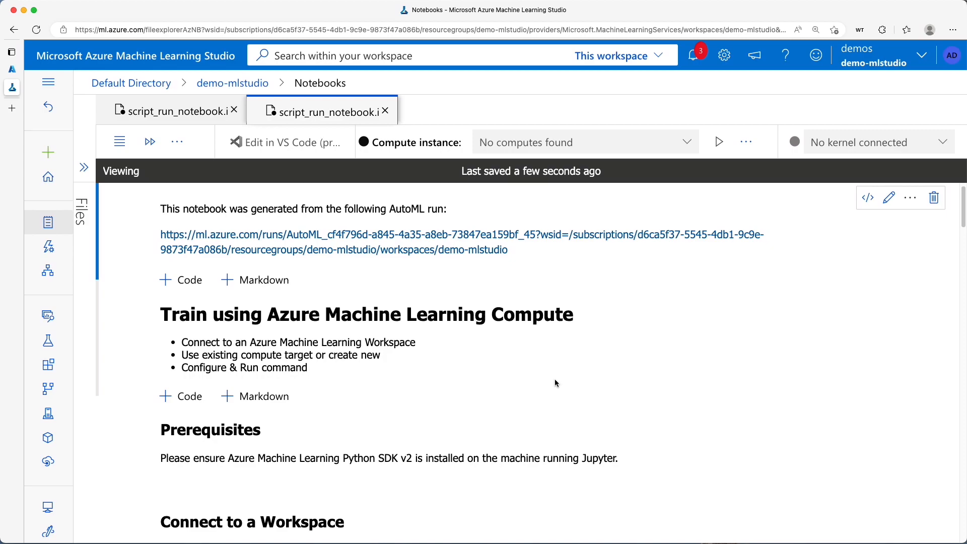
{"action": "scroll", "coordinate": [555, 378], "scroll_direction": "down", "scroll_amount": 5}
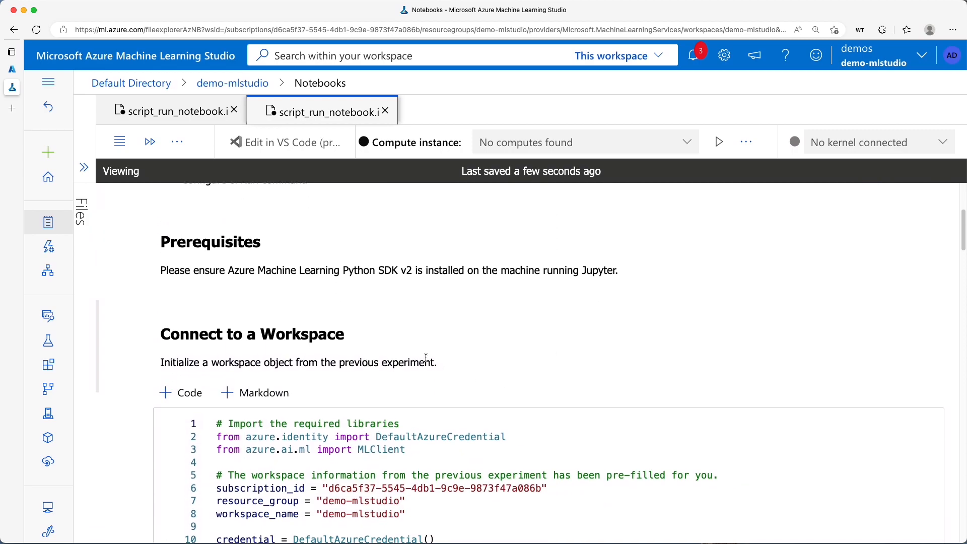
{"action": "scroll", "coordinate": [504, 355], "scroll_direction": "down", "scroll_amount": 4}
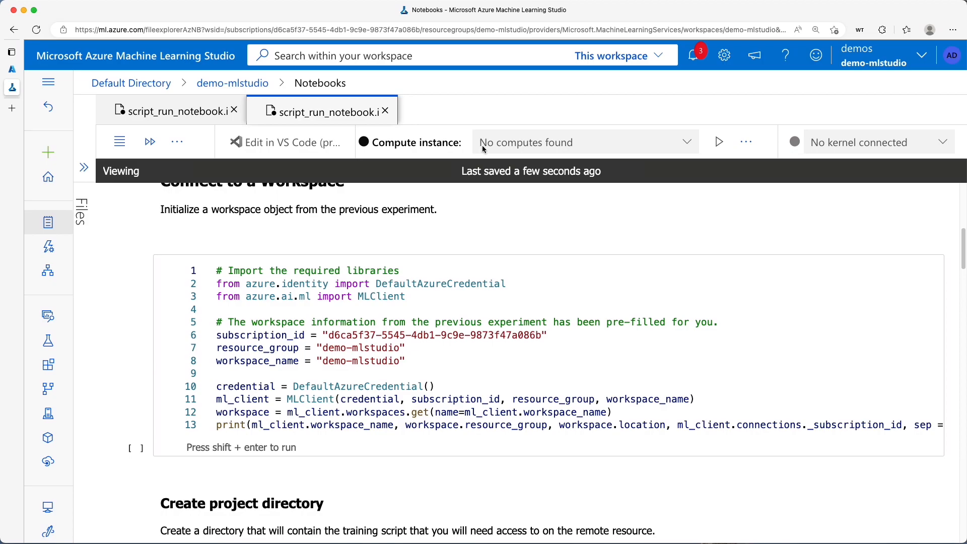
{"action": "mouse_move", "coordinate": [561, 118]}
{"action": "left_mouse_down"}
{"action": "mouse_move", "coordinate": [340, 130]}
{"action": "mouse_move", "coordinate": [756, 207]}
{"action": "left_mouse_up"}
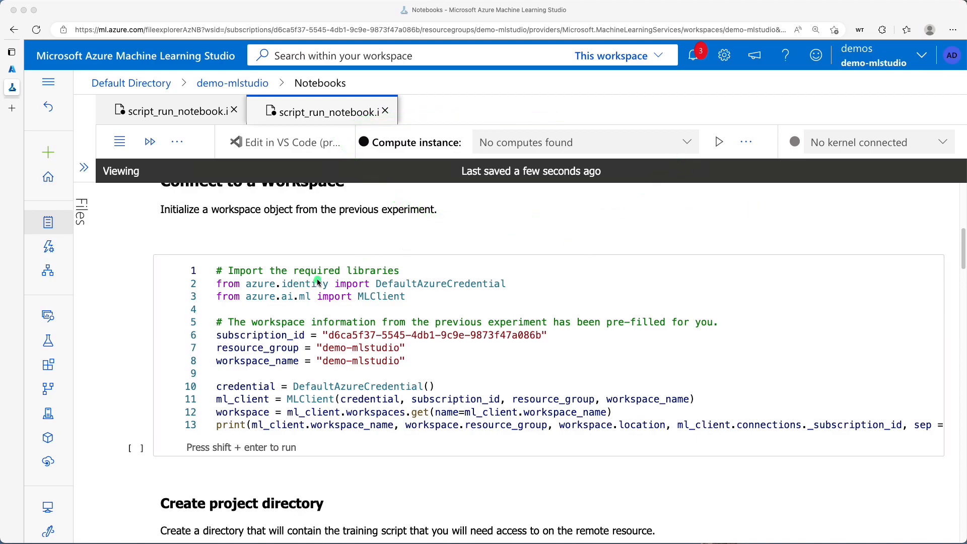
{"action": "key", "text": "Escape"}
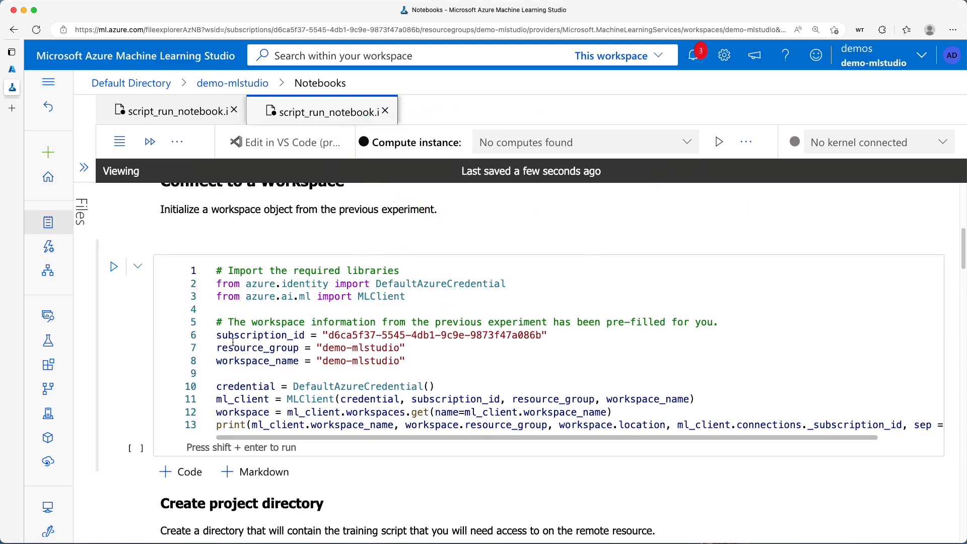
{"action": "scroll", "coordinate": [350, 364], "scroll_direction": "down", "scroll_amount": 1}
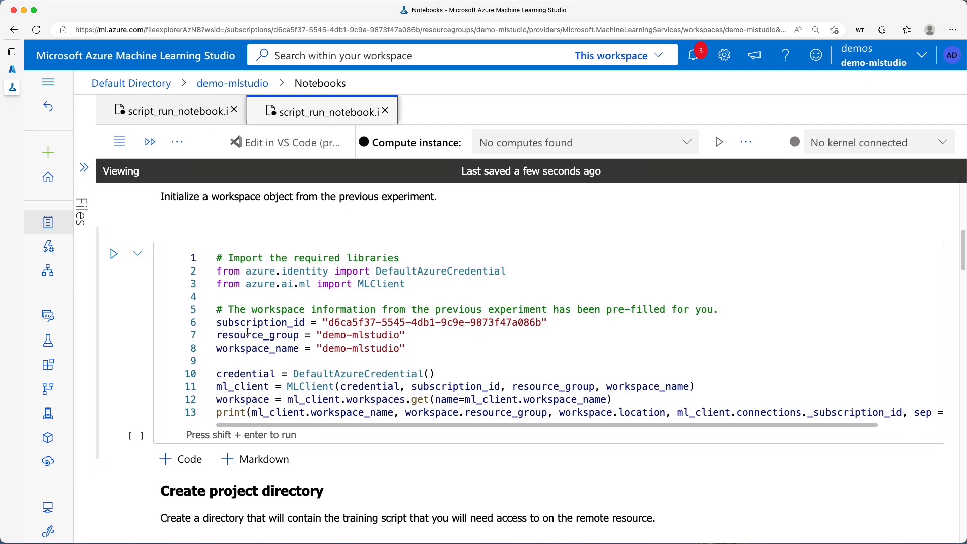
Step: Read through the notebook's project directory section and the compute target section with its AmlCompute cluster code
{"action": "scroll", "coordinate": [350, 370], "scroll_direction": "down", "scroll_amount": 5}
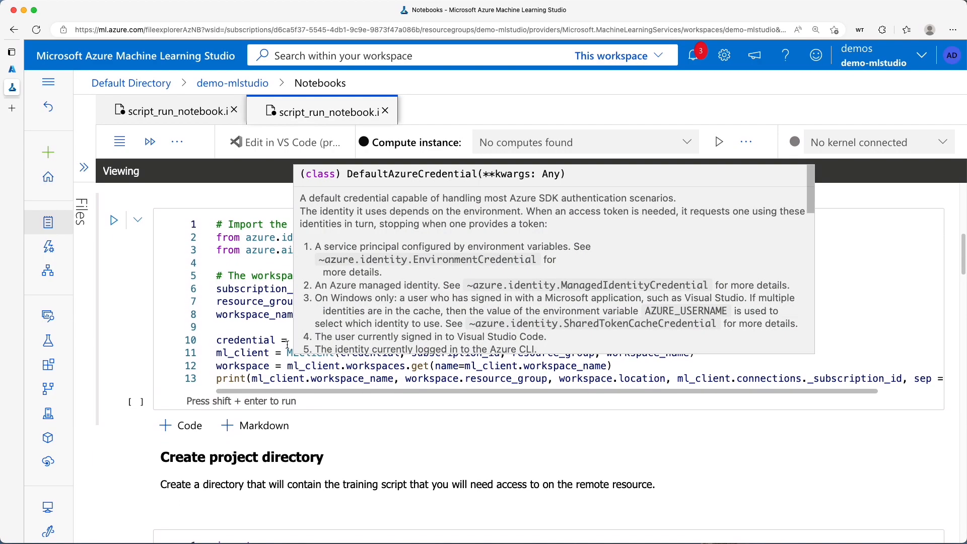
{"action": "scroll", "coordinate": [388, 420], "scroll_direction": "down", "scroll_amount": 4}
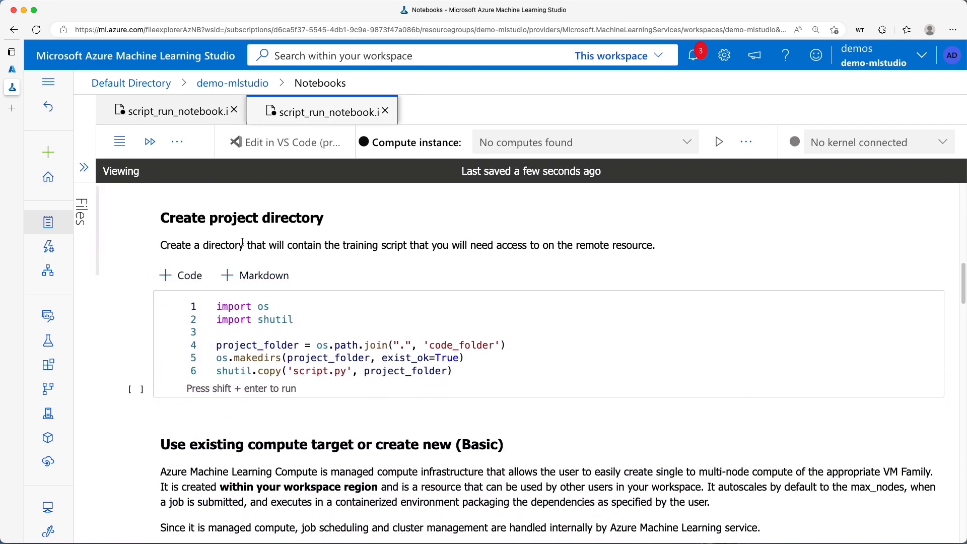
{"action": "scroll", "coordinate": [552, 350], "scroll_direction": "down", "scroll_amount": 5}
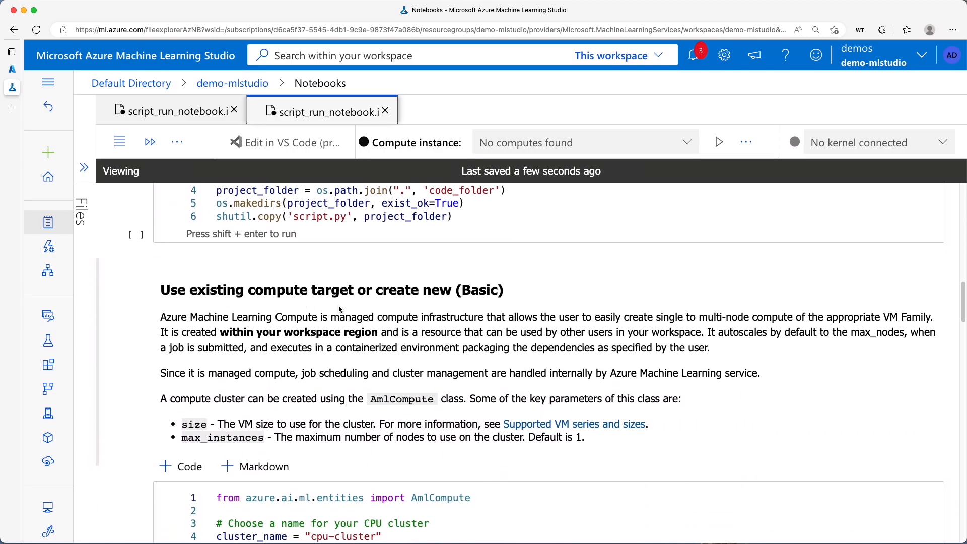
{"action": "scroll", "coordinate": [461, 343], "scroll_direction": "down", "scroll_amount": 4}
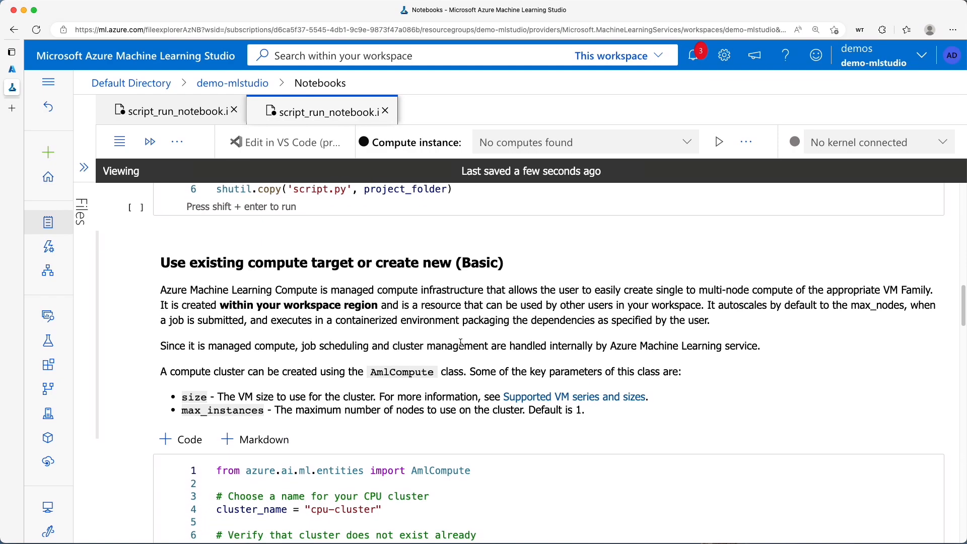
{"action": "scroll", "coordinate": [461, 343], "scroll_direction": "down", "scroll_amount": 1}
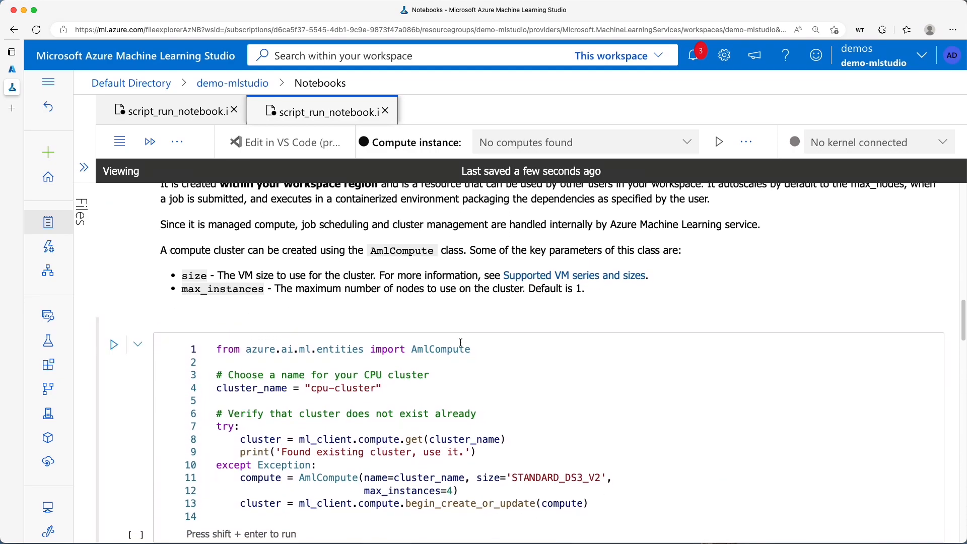
{"action": "scroll", "coordinate": [461, 343], "scroll_direction": "down", "scroll_amount": 1}
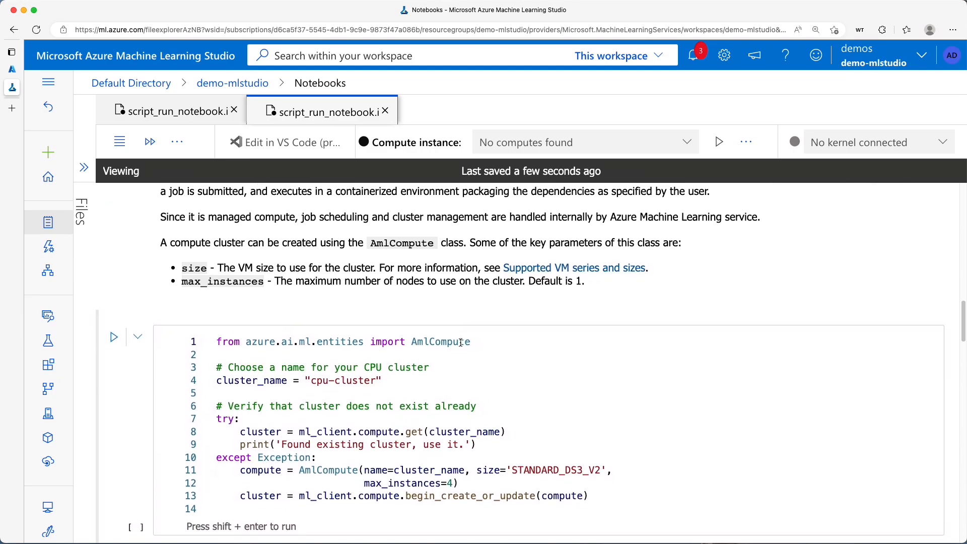
{"action": "scroll", "coordinate": [461, 342], "scroll_direction": "down", "scroll_amount": 1}
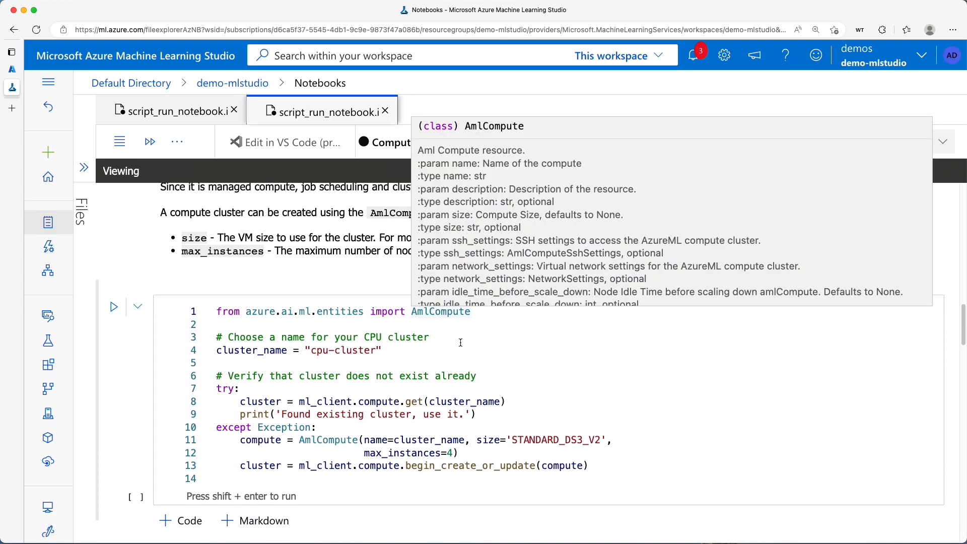
{"action": "scroll", "coordinate": [424, 430], "scroll_direction": "down", "scroll_amount": 1}
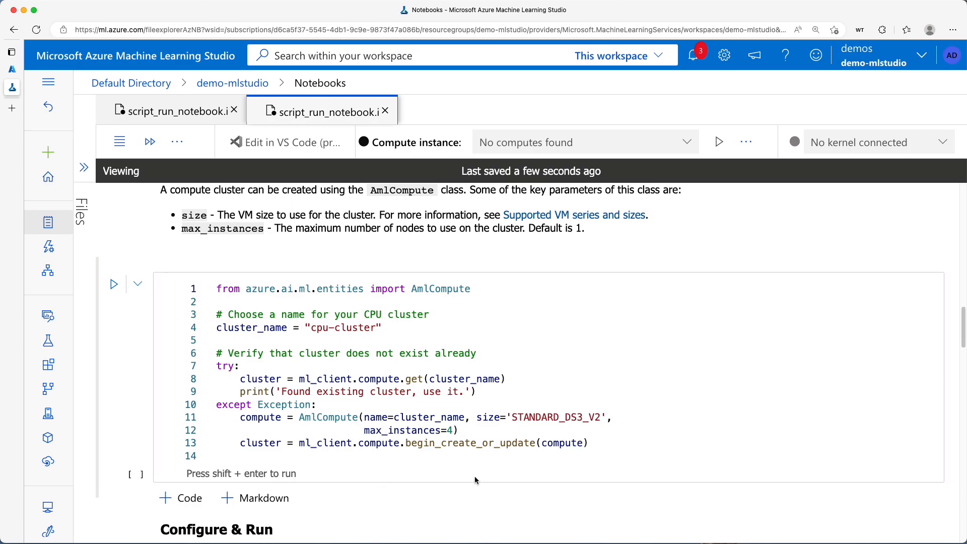
Step: Review the notebook's Configure & Run section, including the custom environment cell and the command job submission cell
{"action": "scroll", "coordinate": [474, 476], "scroll_direction": "down", "scroll_amount": 5}
{"action": "scroll", "coordinate": [365, 441], "scroll_direction": "down", "scroll_amount": 5}
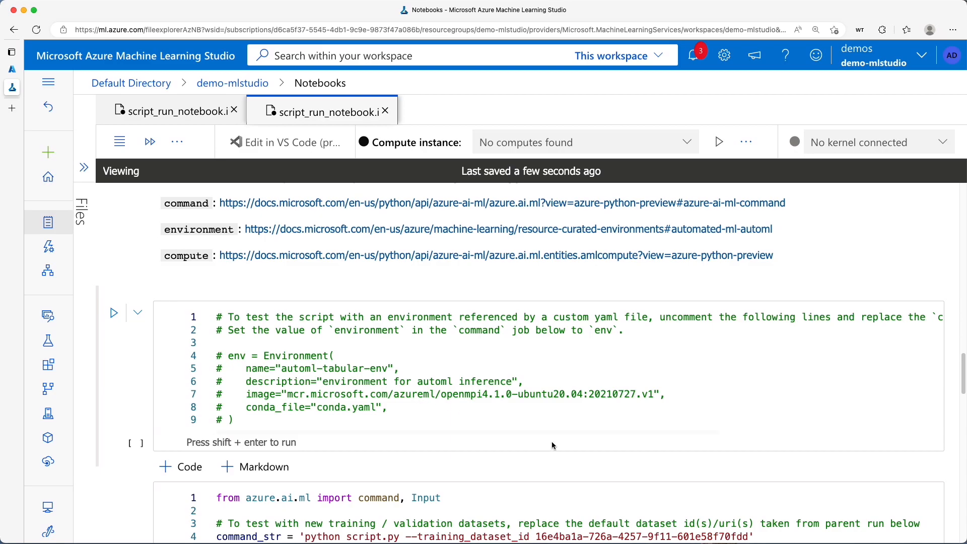
{"action": "scroll", "coordinate": [573, 445], "scroll_direction": "down", "scroll_amount": 6}
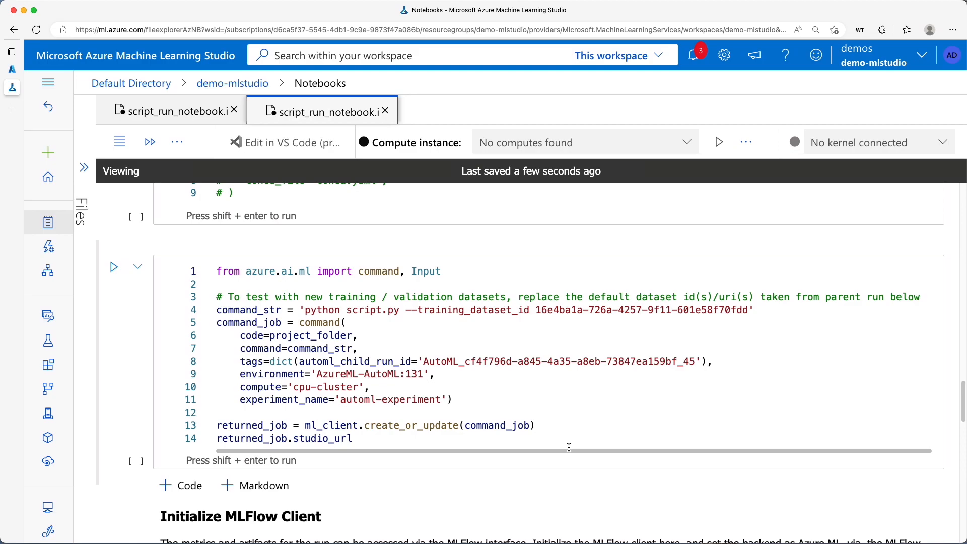
{"action": "scroll", "coordinate": [569, 447], "scroll_direction": "down", "scroll_amount": 4}
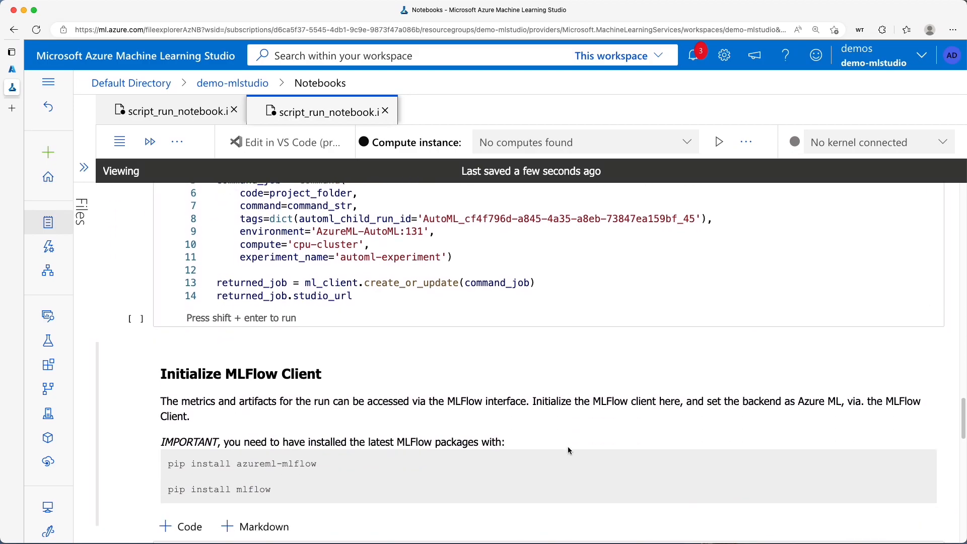
Step: Read the MLFlow client and Download Fitted Model sections to the notebook's end, and recheck the MLFlow tracking code
{"action": "scroll", "coordinate": [568, 449], "scroll_direction": "down", "scroll_amount": 3}
{"action": "scroll", "coordinate": [544, 418], "scroll_direction": "down", "scroll_amount": 5}
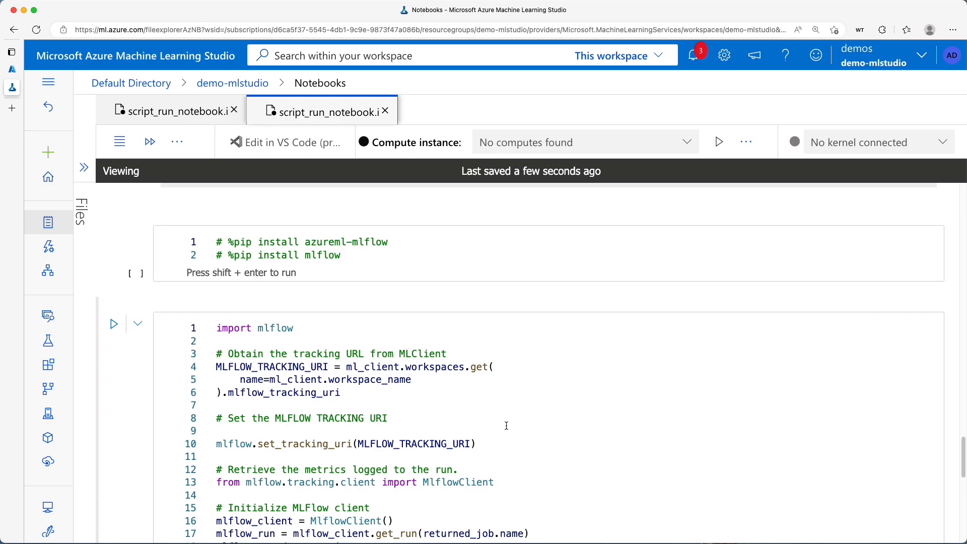
{"action": "scroll", "coordinate": [507, 426], "scroll_direction": "down", "scroll_amount": 3}
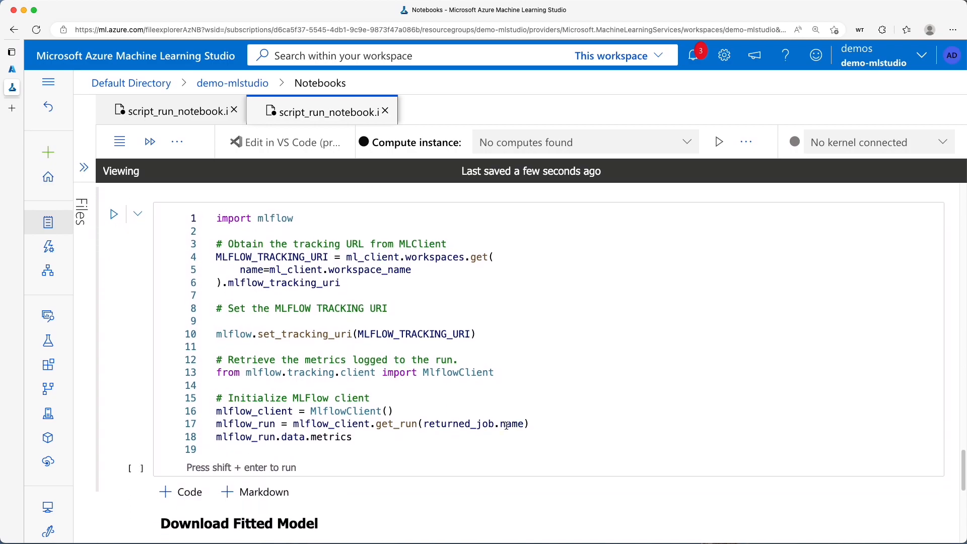
{"action": "scroll", "coordinate": [507, 426], "scroll_direction": "down", "scroll_amount": 4}
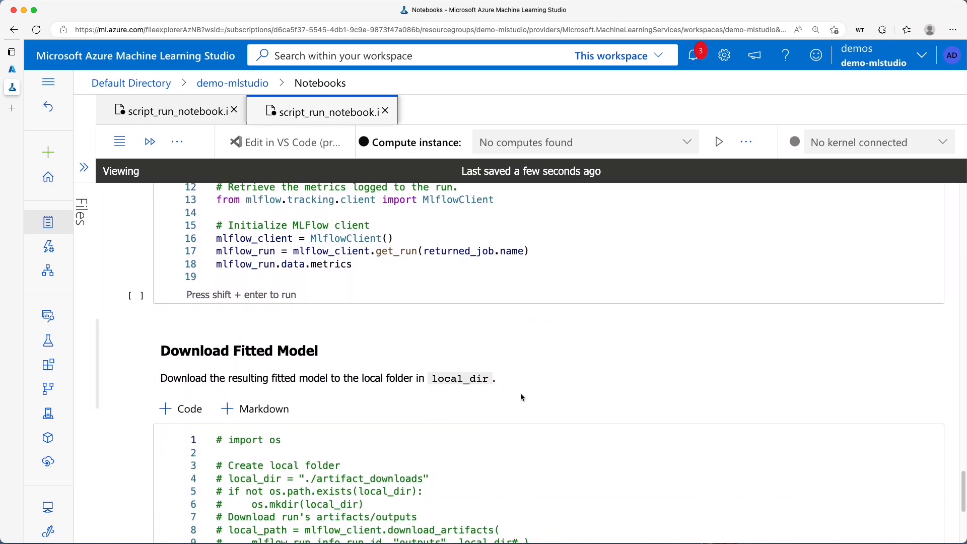
{"action": "scroll", "coordinate": [523, 399], "scroll_direction": "down", "scroll_amount": 3}
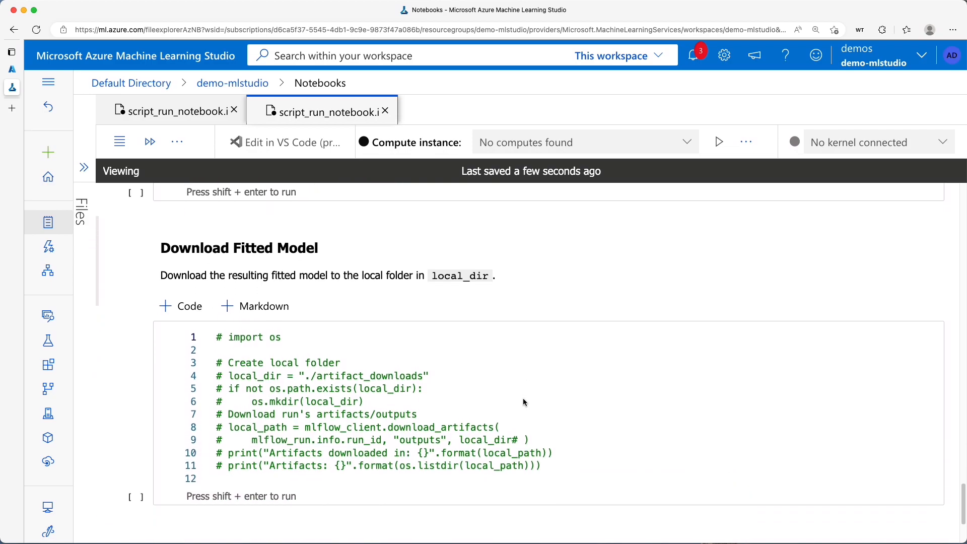
{"action": "scroll", "coordinate": [523, 398], "scroll_direction": "down", "scroll_amount": 3}
{"action": "scroll", "coordinate": [524, 399], "scroll_direction": "up", "scroll_amount": 4}
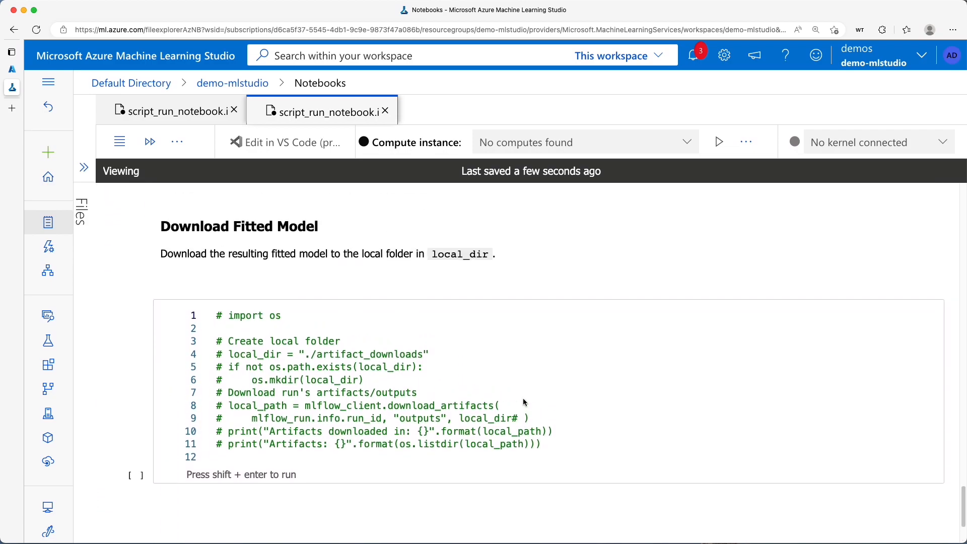
{"action": "scroll", "coordinate": [499, 450], "scroll_direction": "up", "scroll_amount": 4}
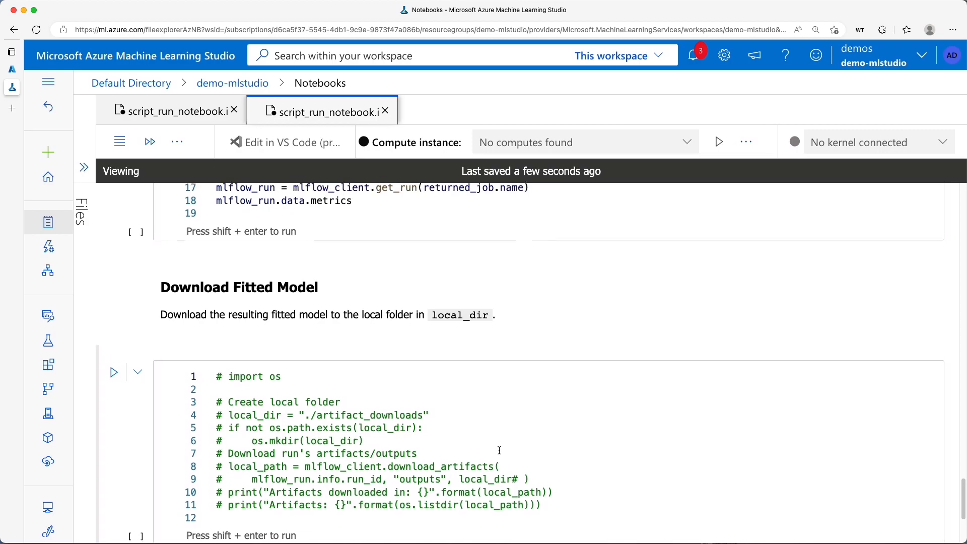
{"action": "scroll", "coordinate": [498, 453], "scroll_direction": "up", "scroll_amount": 3}
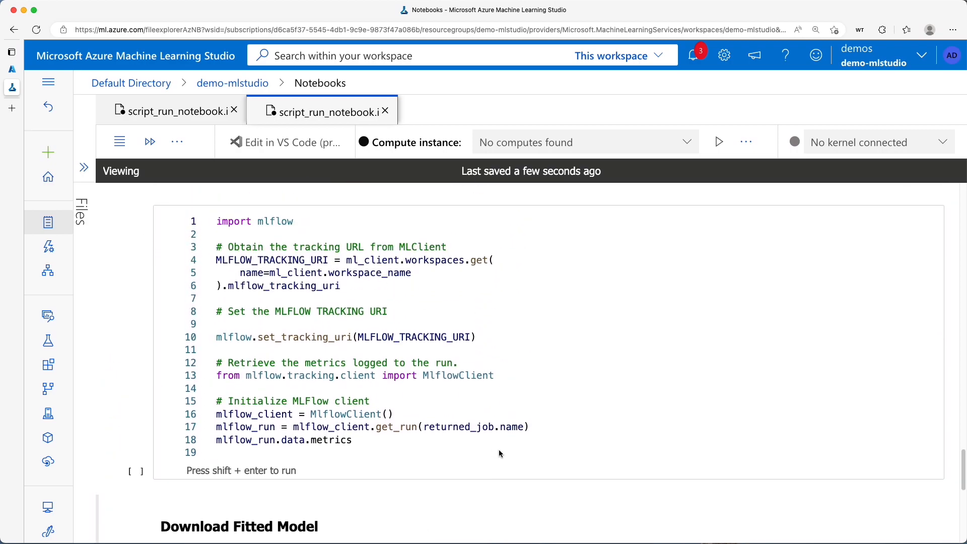
{"action": "scroll", "coordinate": [499, 451], "scroll_direction": "up", "scroll_amount": 1}
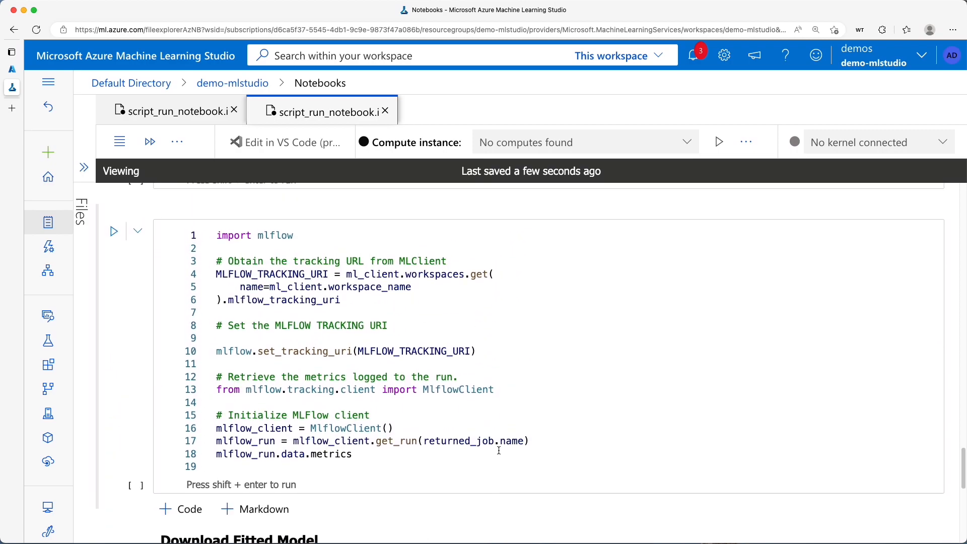
{"action": "scroll", "coordinate": [499, 450], "scroll_direction": "up", "scroll_amount": 5}
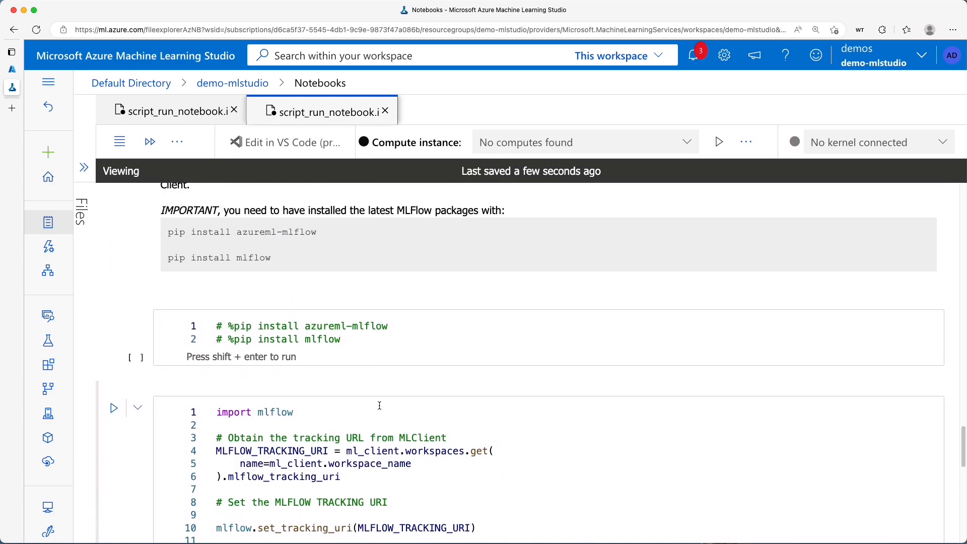
Step: Return to the run's model summary, examine the endpoint settings for a real-time endpoint deployment, and cancel the deployment
{"action": "left_click", "coordinate": [14, 30]}
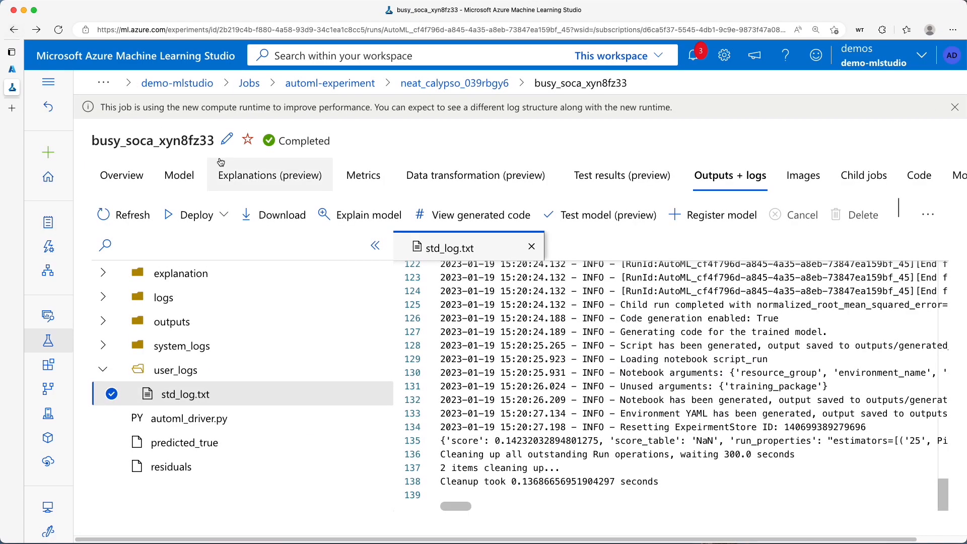
{"action": "left_click", "coordinate": [177, 179]}
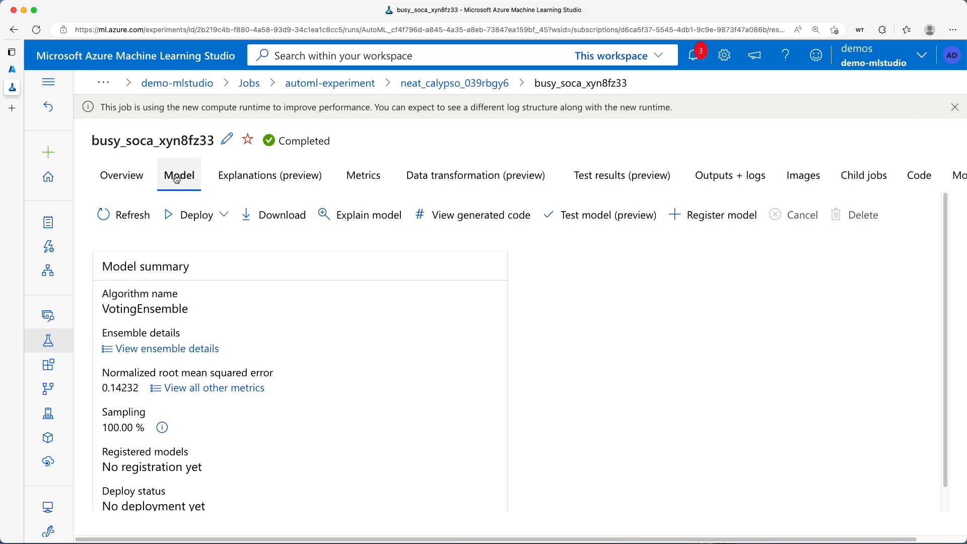
{"action": "left_click", "coordinate": [227, 215]}
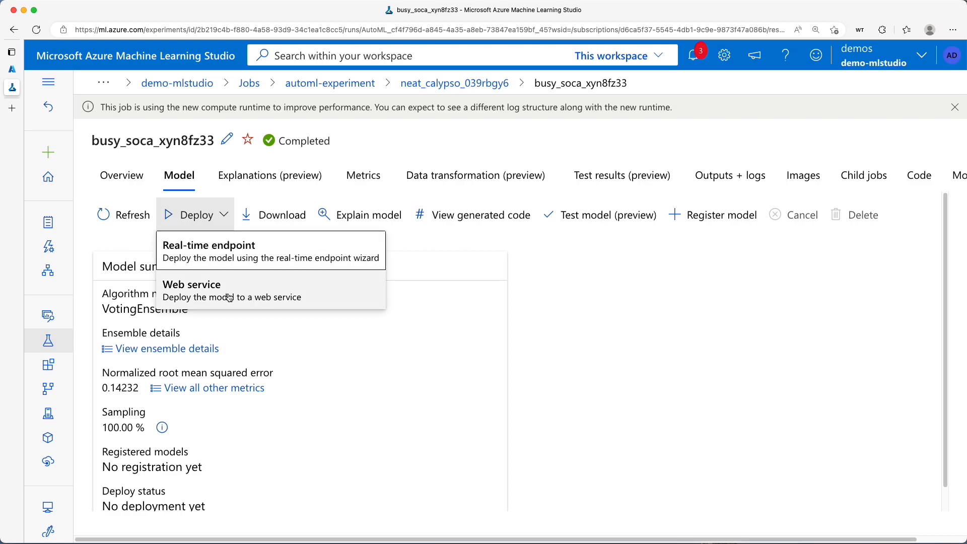
{"action": "left_click", "coordinate": [257, 256]}
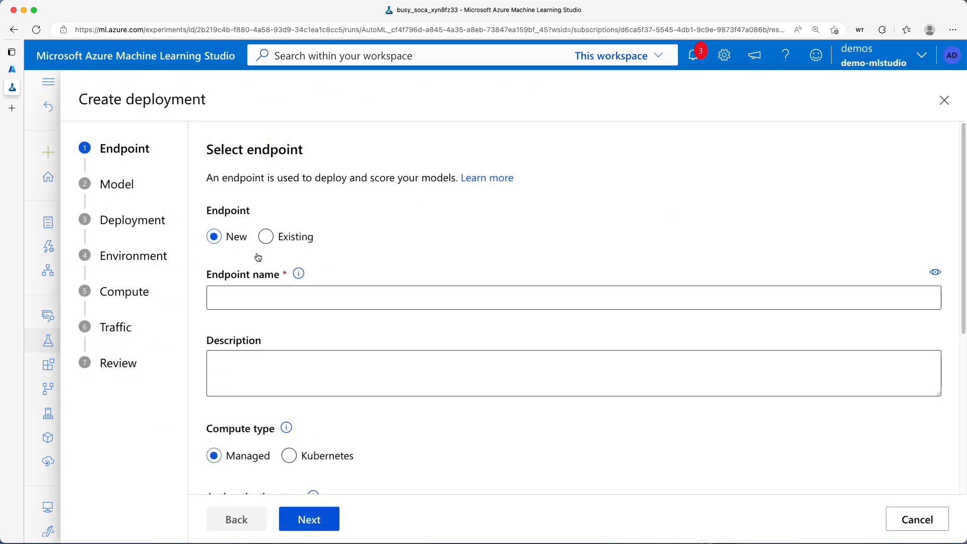
{"action": "scroll", "coordinate": [442, 268], "scroll_direction": "down", "scroll_amount": 5}
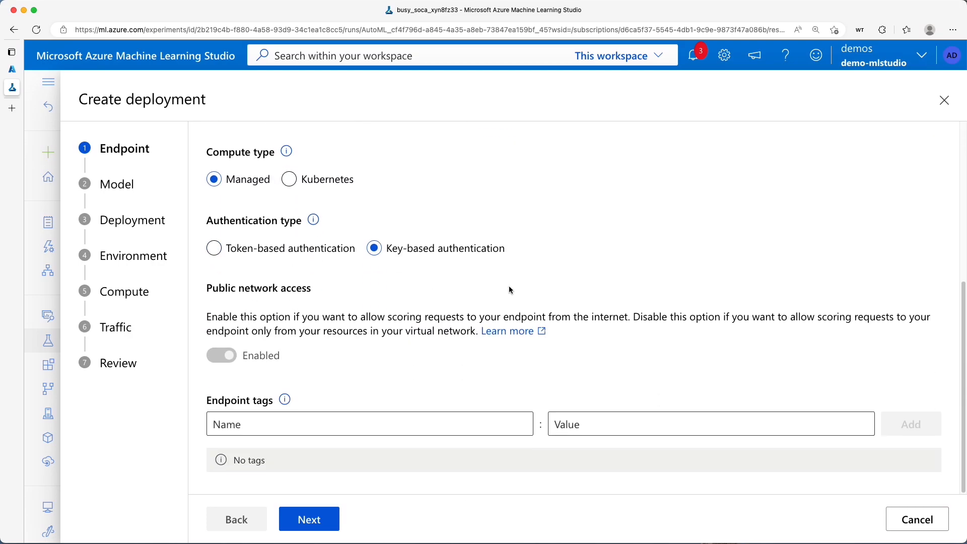
{"action": "scroll", "coordinate": [416, 287], "scroll_direction": "up", "scroll_amount": 1}
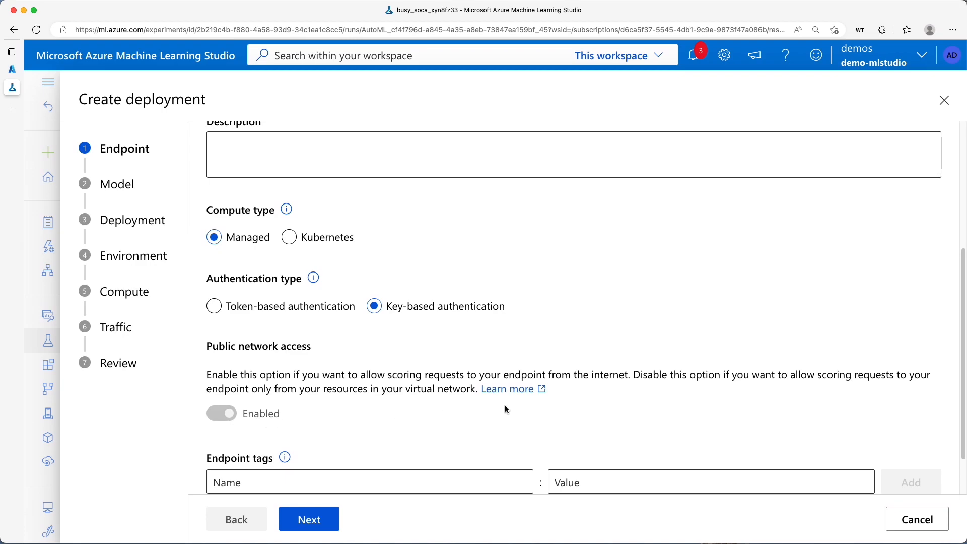
{"action": "scroll", "coordinate": [536, 411], "scroll_direction": "up", "scroll_amount": 5}
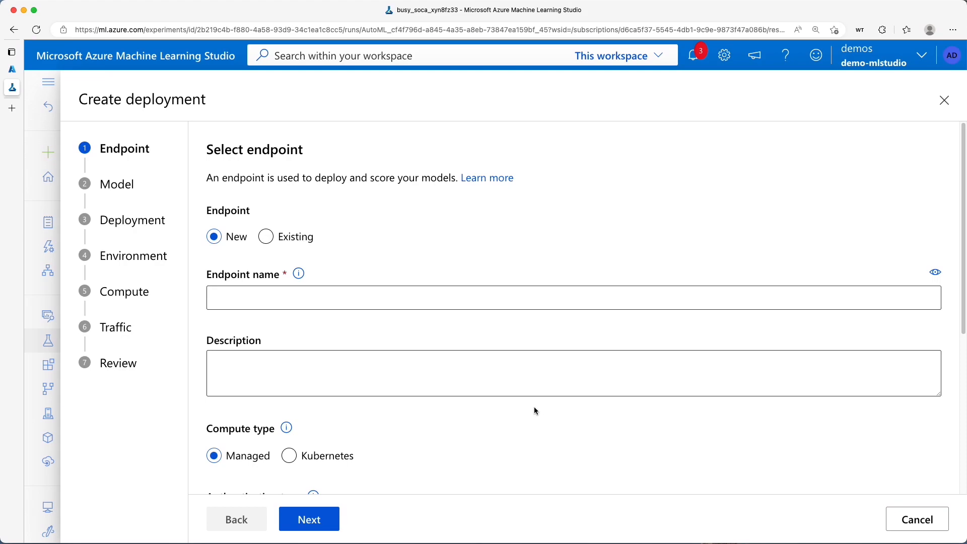
{"action": "left_click", "coordinate": [919, 521]}
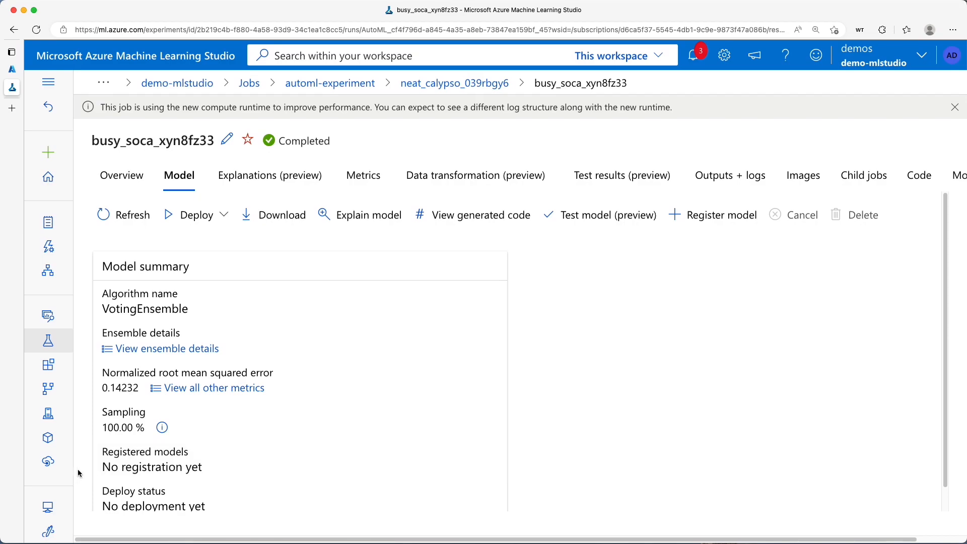
Step: Delete the cpu-cluster compute cluster from the workspace
{"action": "left_click", "coordinate": [44, 507]}
{"action": "left_click", "coordinate": [285, 183]}
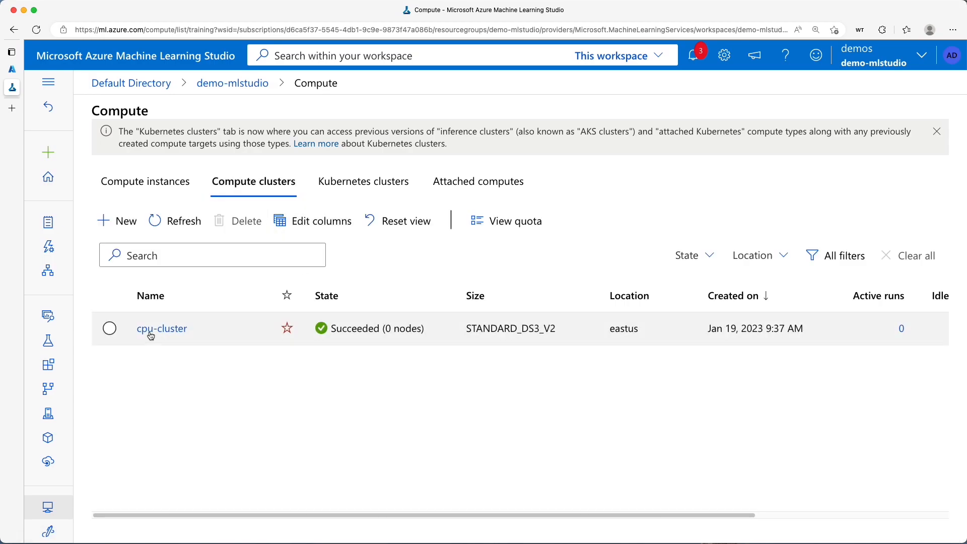
{"action": "left_click", "coordinate": [110, 330]}
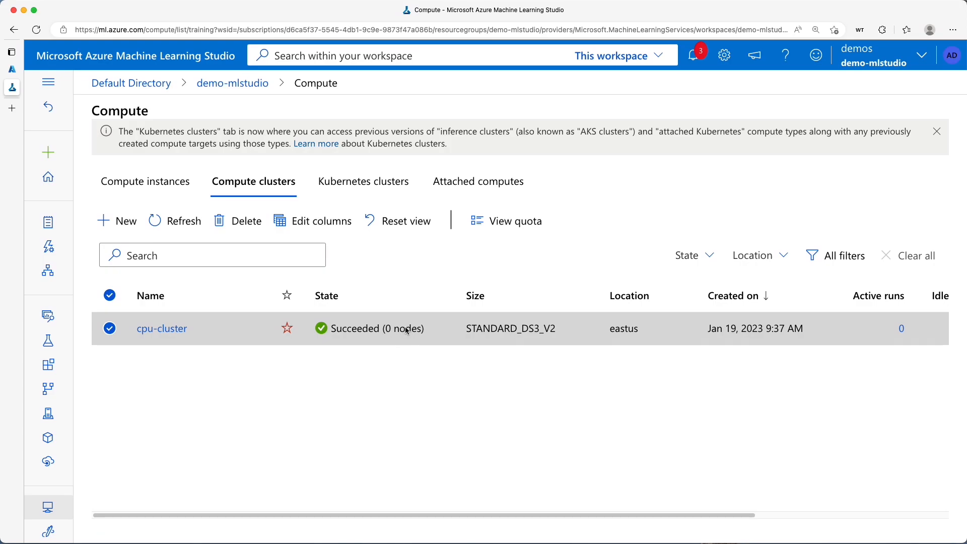
{"action": "left_click", "coordinate": [226, 227]}
{"action": "left_click", "coordinate": [573, 354]}
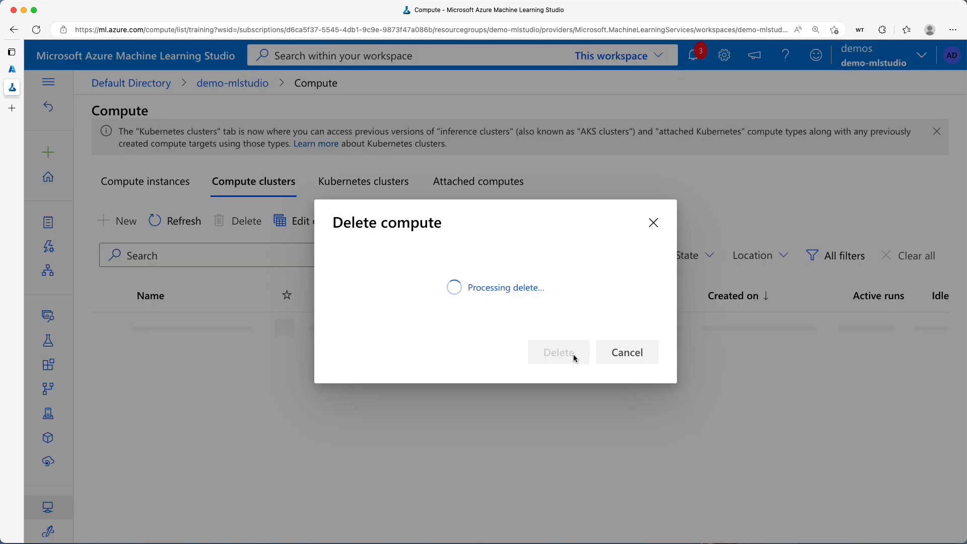